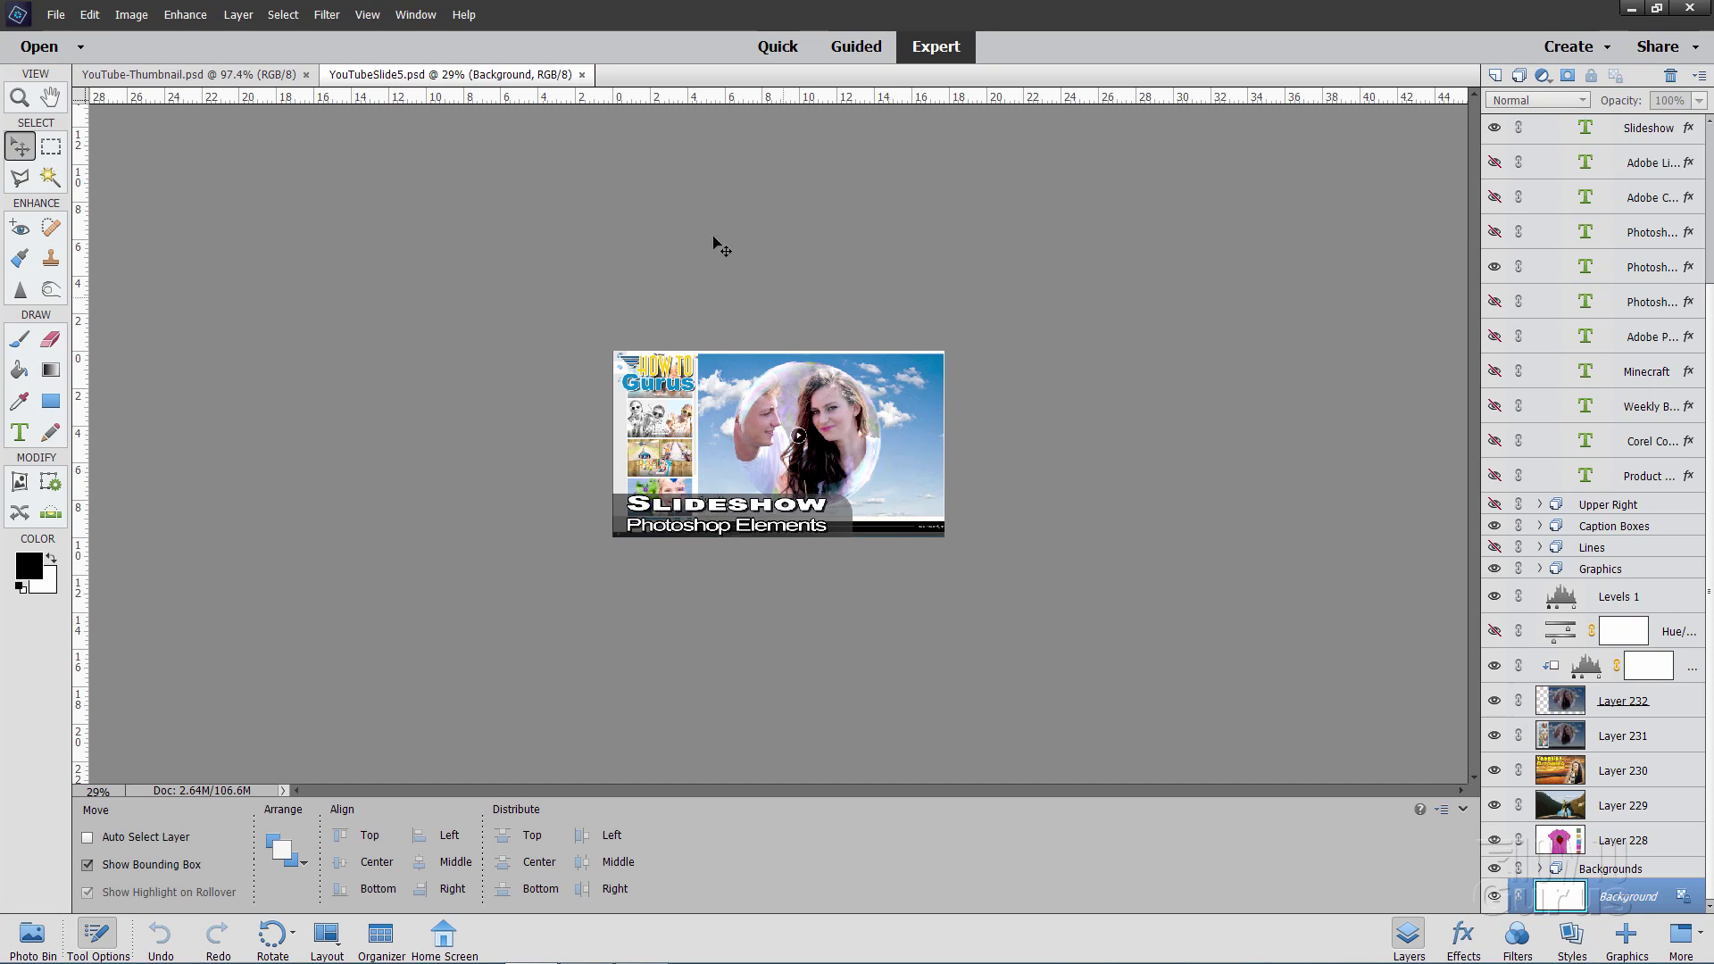
{"action": "left_click", "coordinate": [214, 75]}
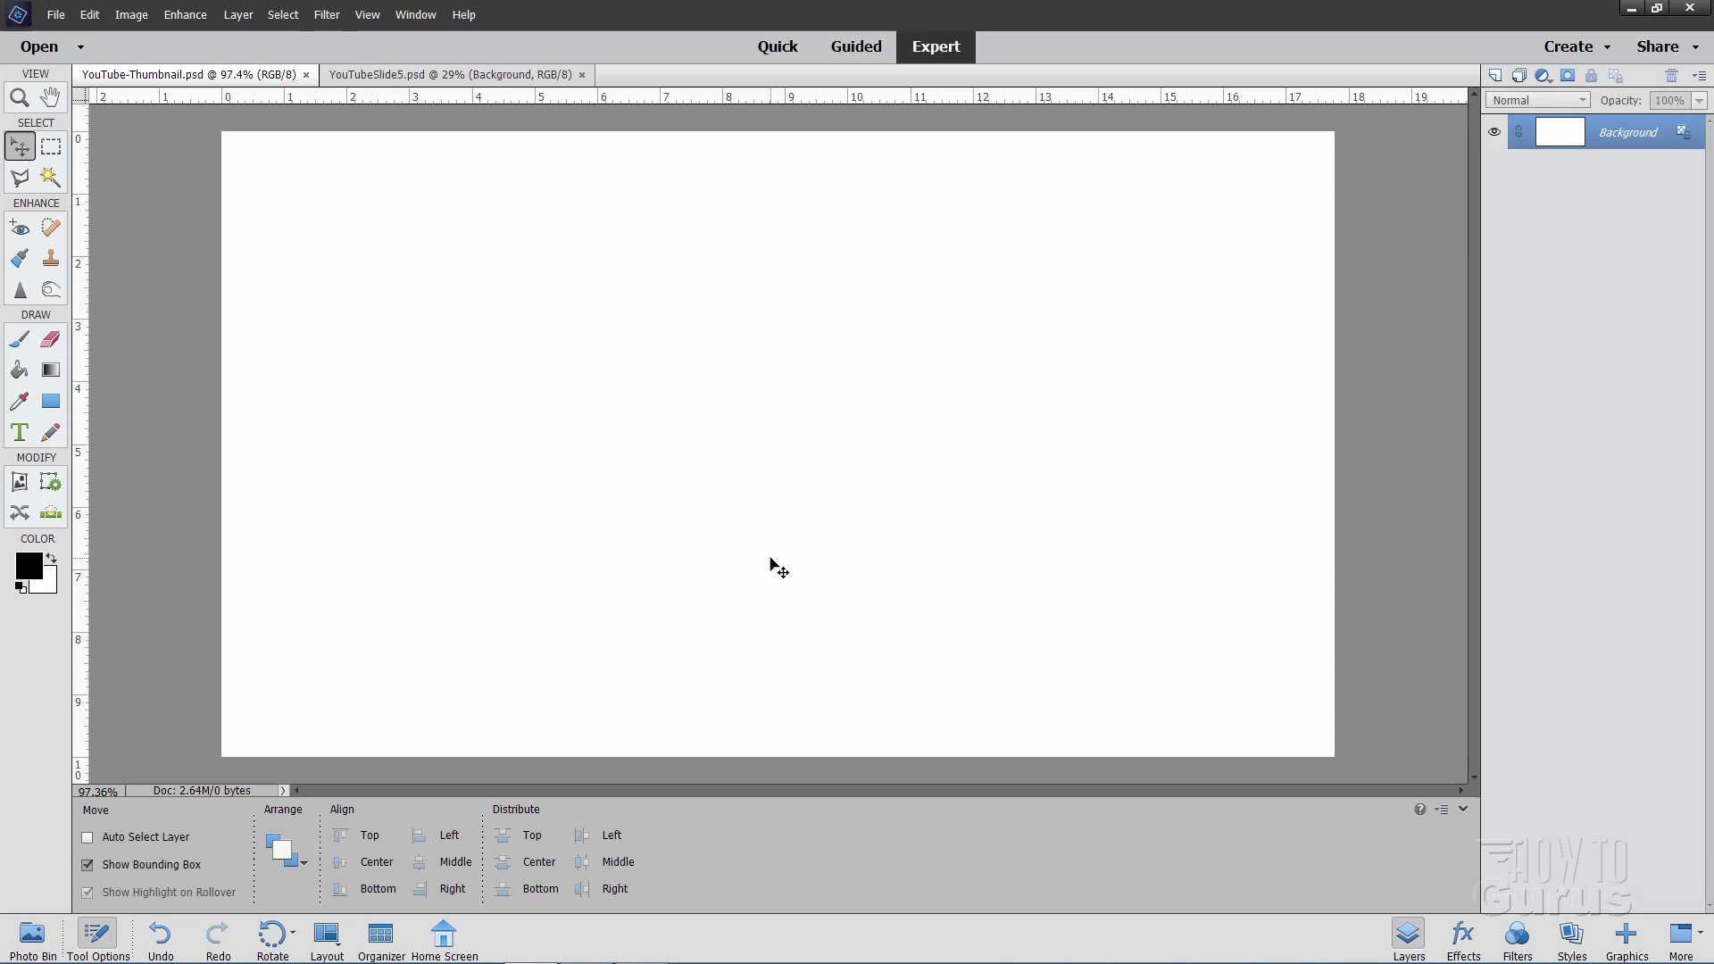
{"action": "left_click", "coordinate": [451, 75]}
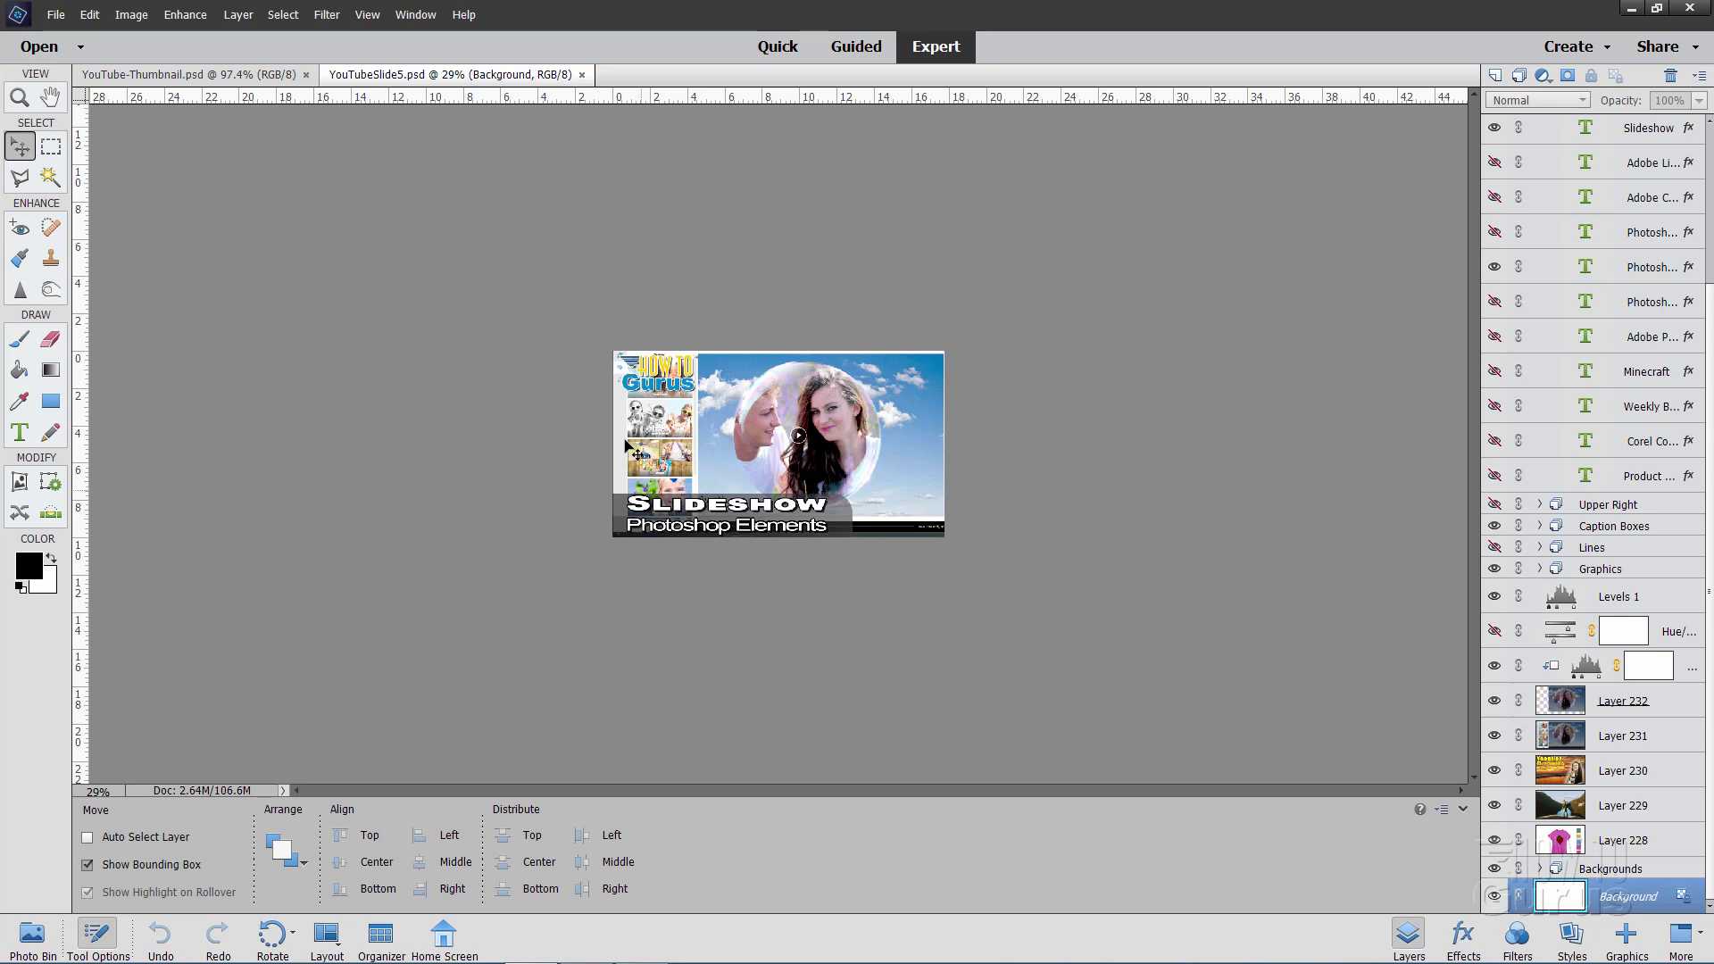
{"action": "left_click", "coordinate": [188, 74]}
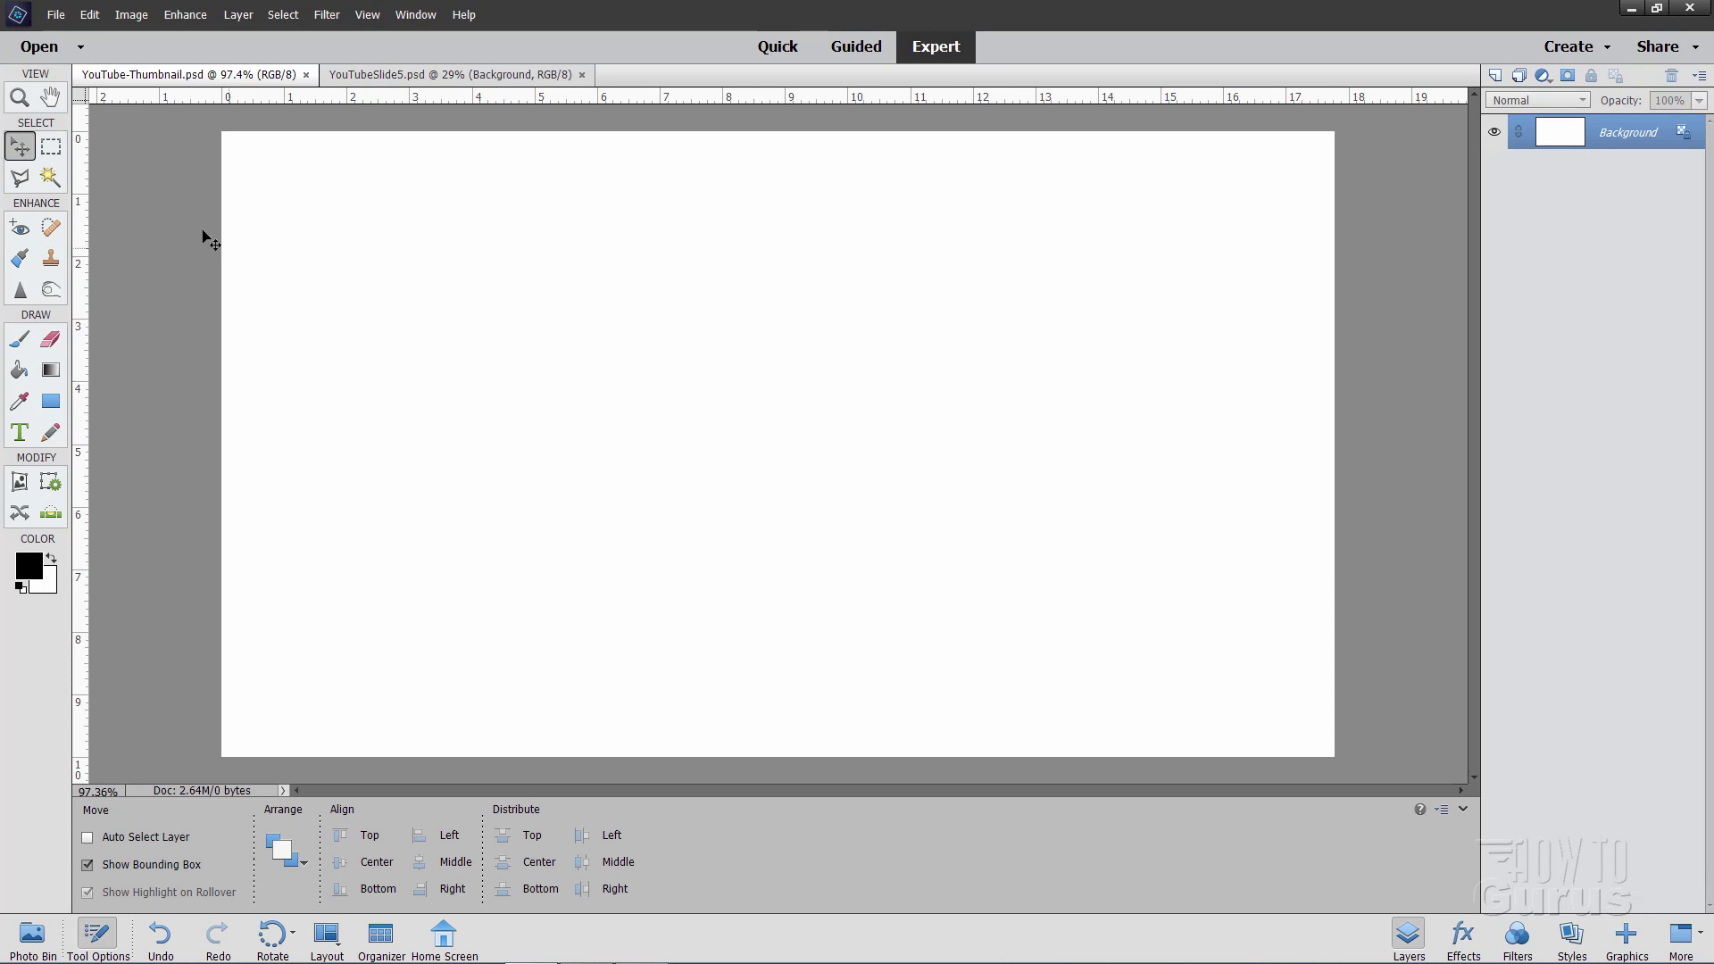
Step: Verify in Image Size that the canvas is 1280 × 720 px at 72 resolution, then cancel without resizing
{"action": "left_click", "coordinate": [132, 16]}
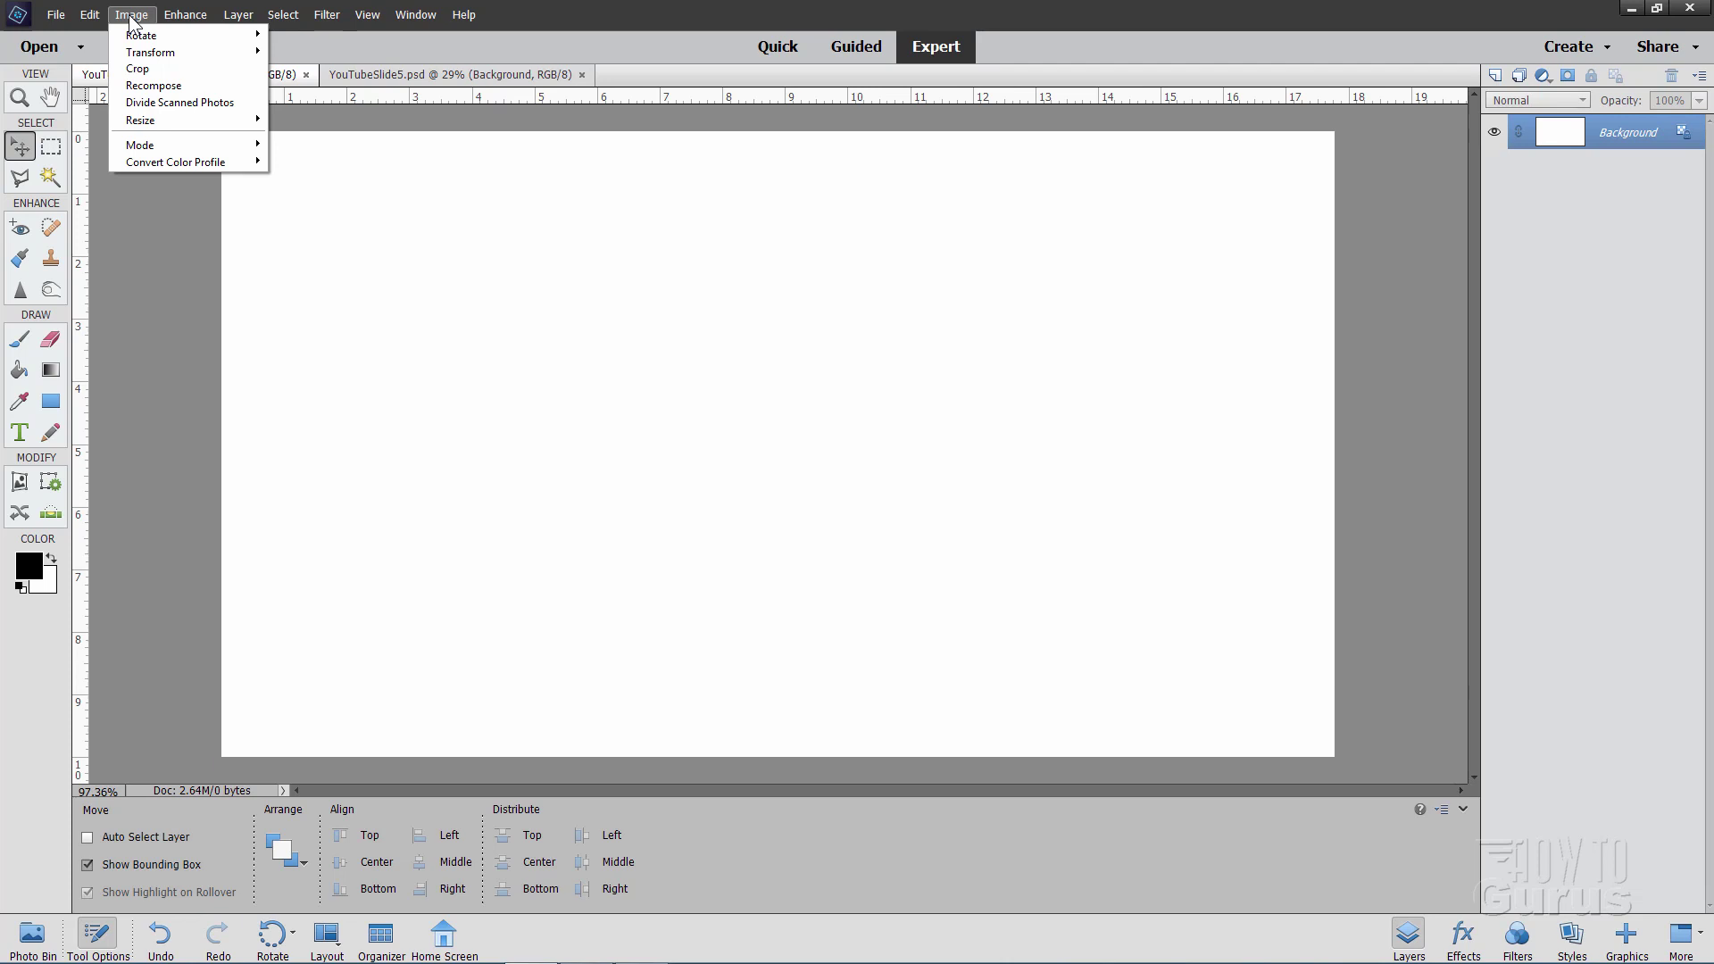
{"action": "mouse_move", "coordinate": [187, 130]}
{"action": "left_click", "coordinate": [309, 119]}
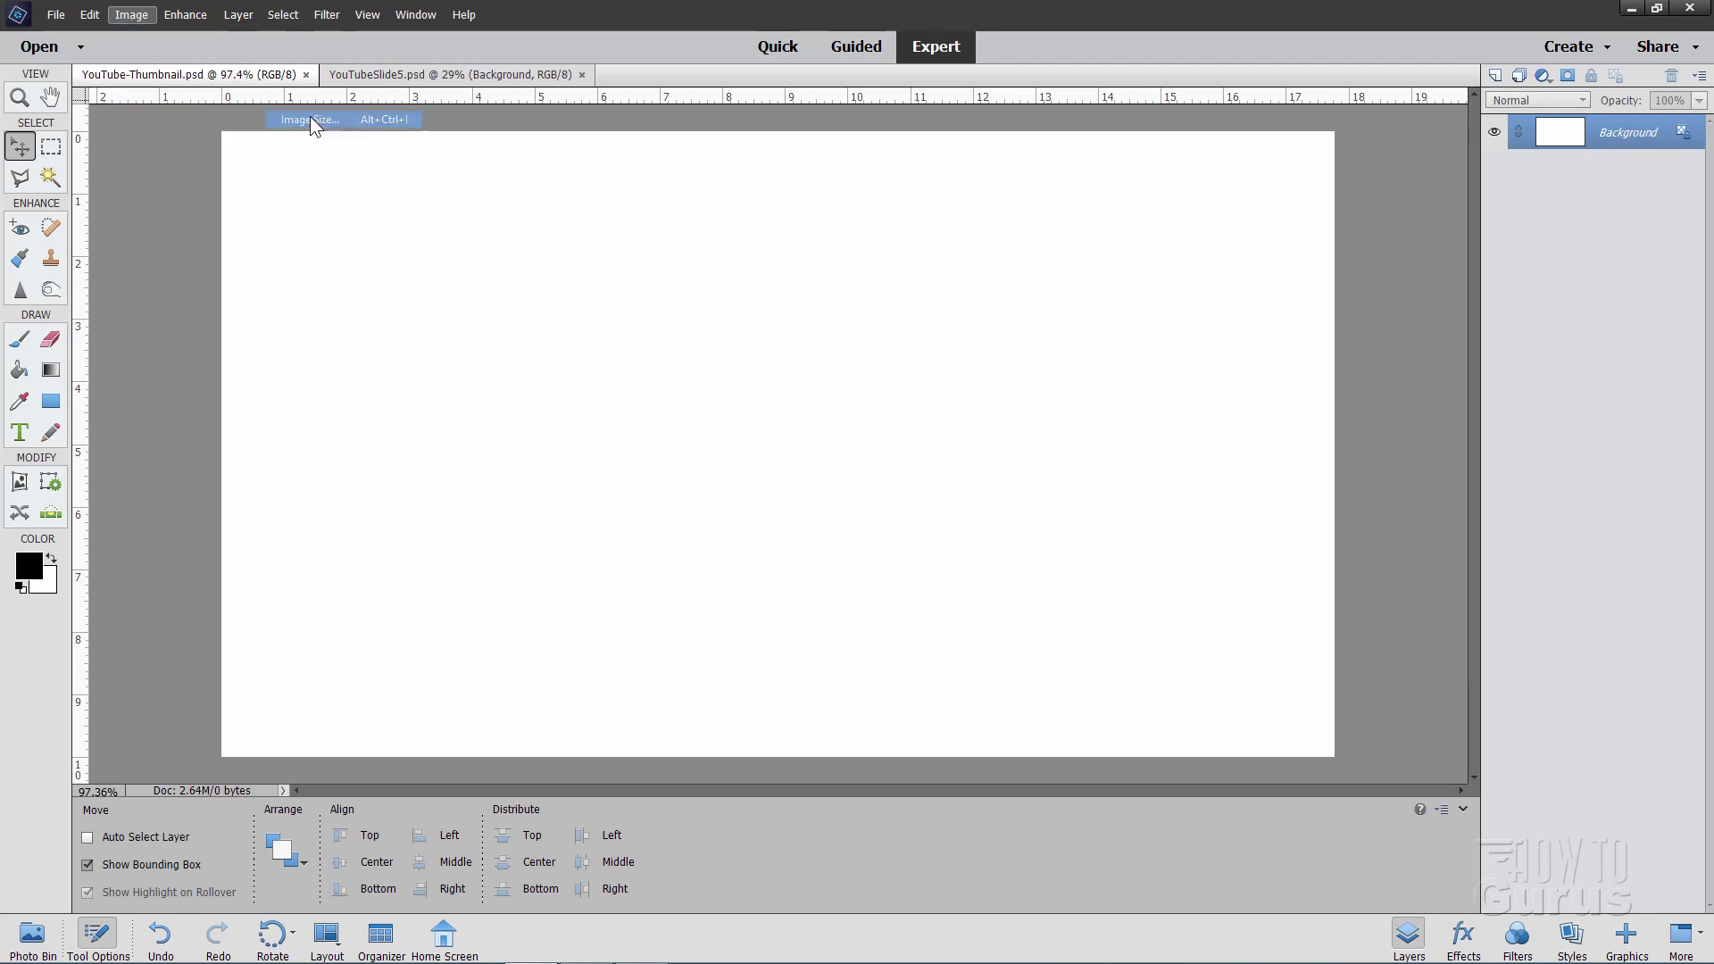
{"action": "left_click", "coordinate": [838, 344]}
{"action": "left_click", "coordinate": [848, 316]}
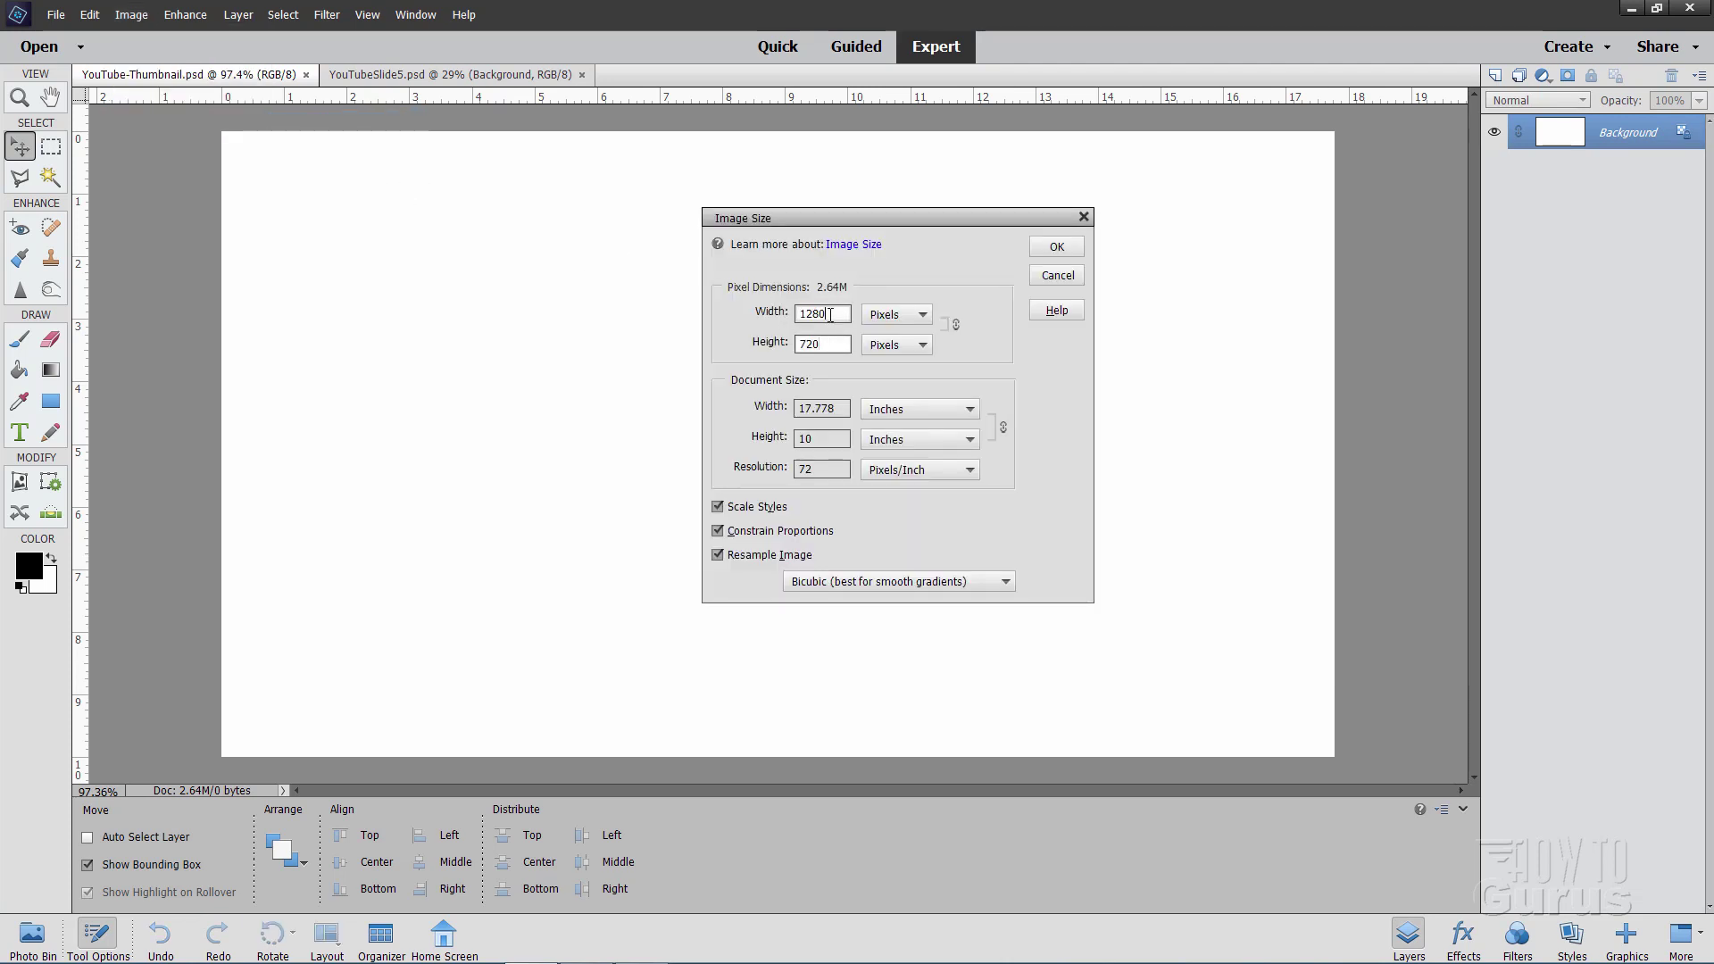
{"action": "double_click", "coordinate": [813, 325]}
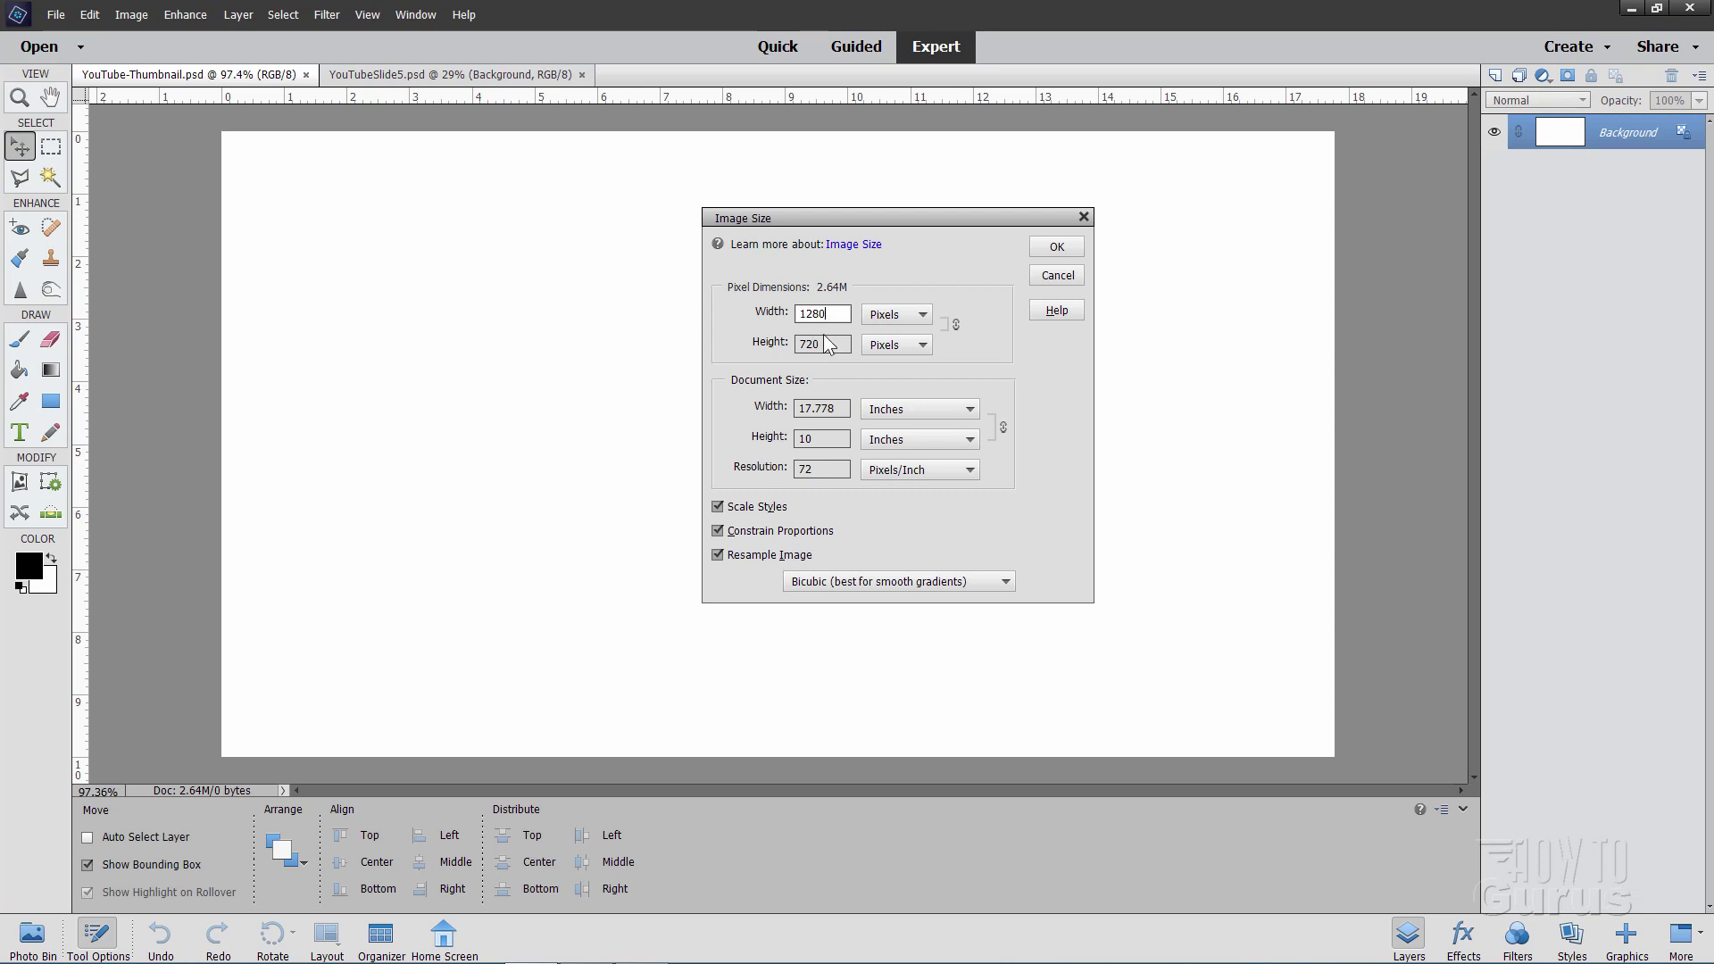
{"action": "double_click", "coordinate": [830, 345]}
{"action": "left_click", "coordinate": [841, 343]}
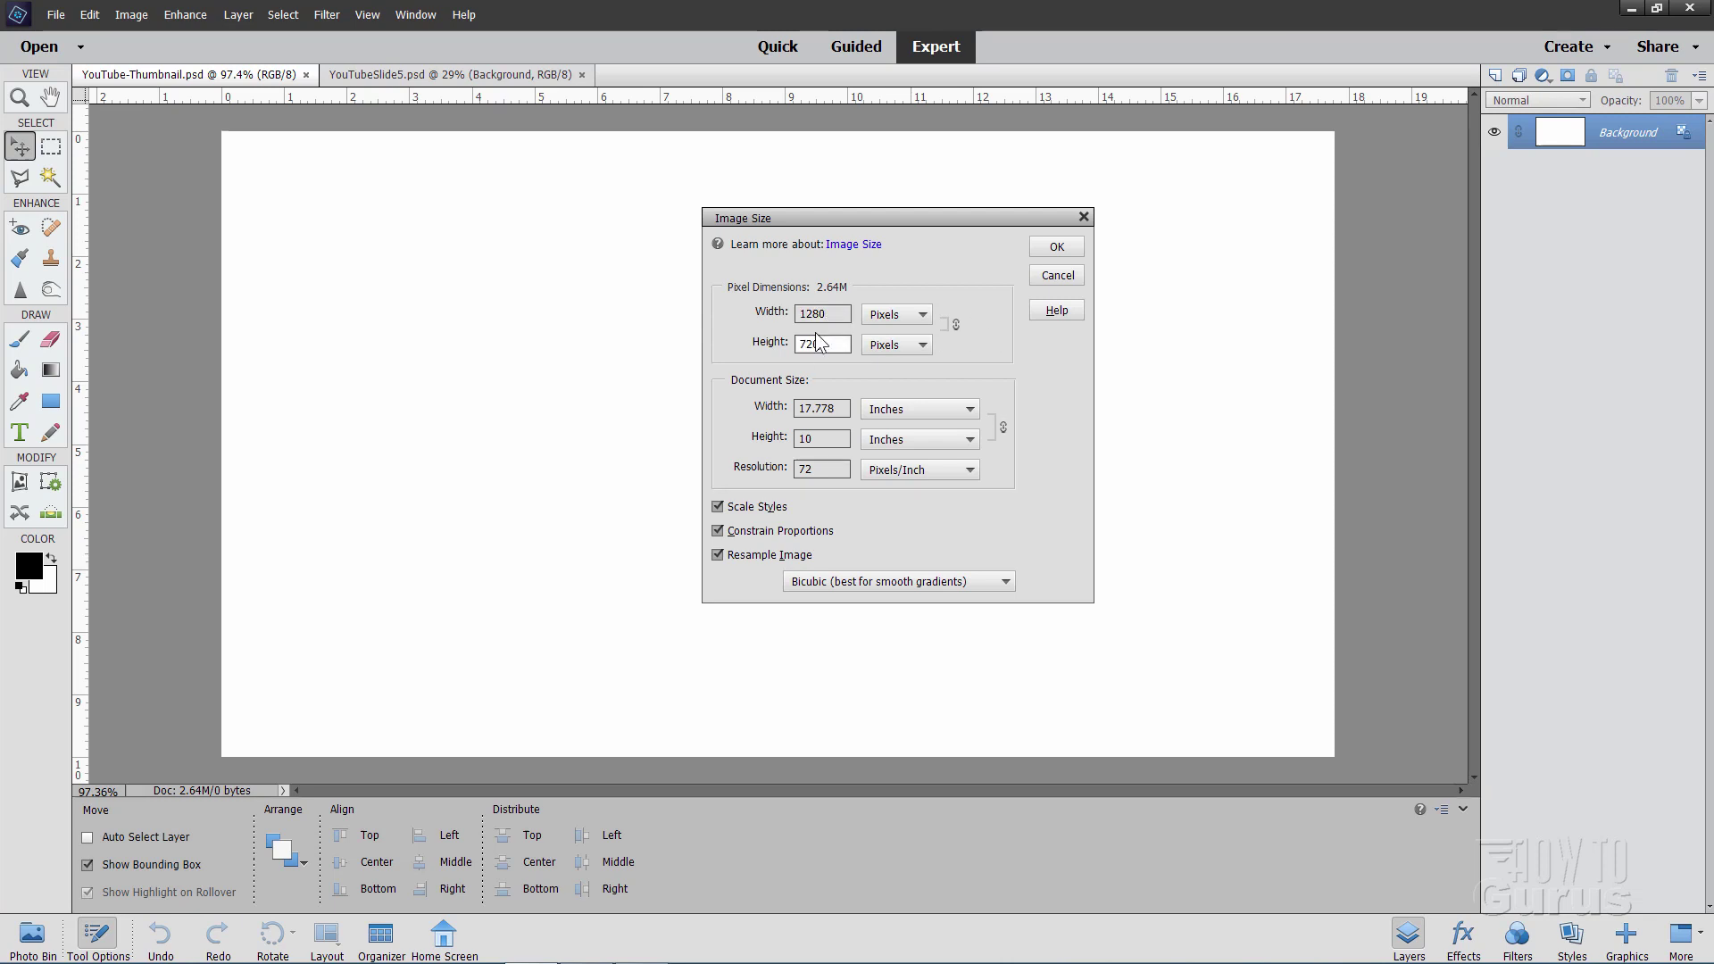
{"action": "left_click", "coordinate": [827, 470]}
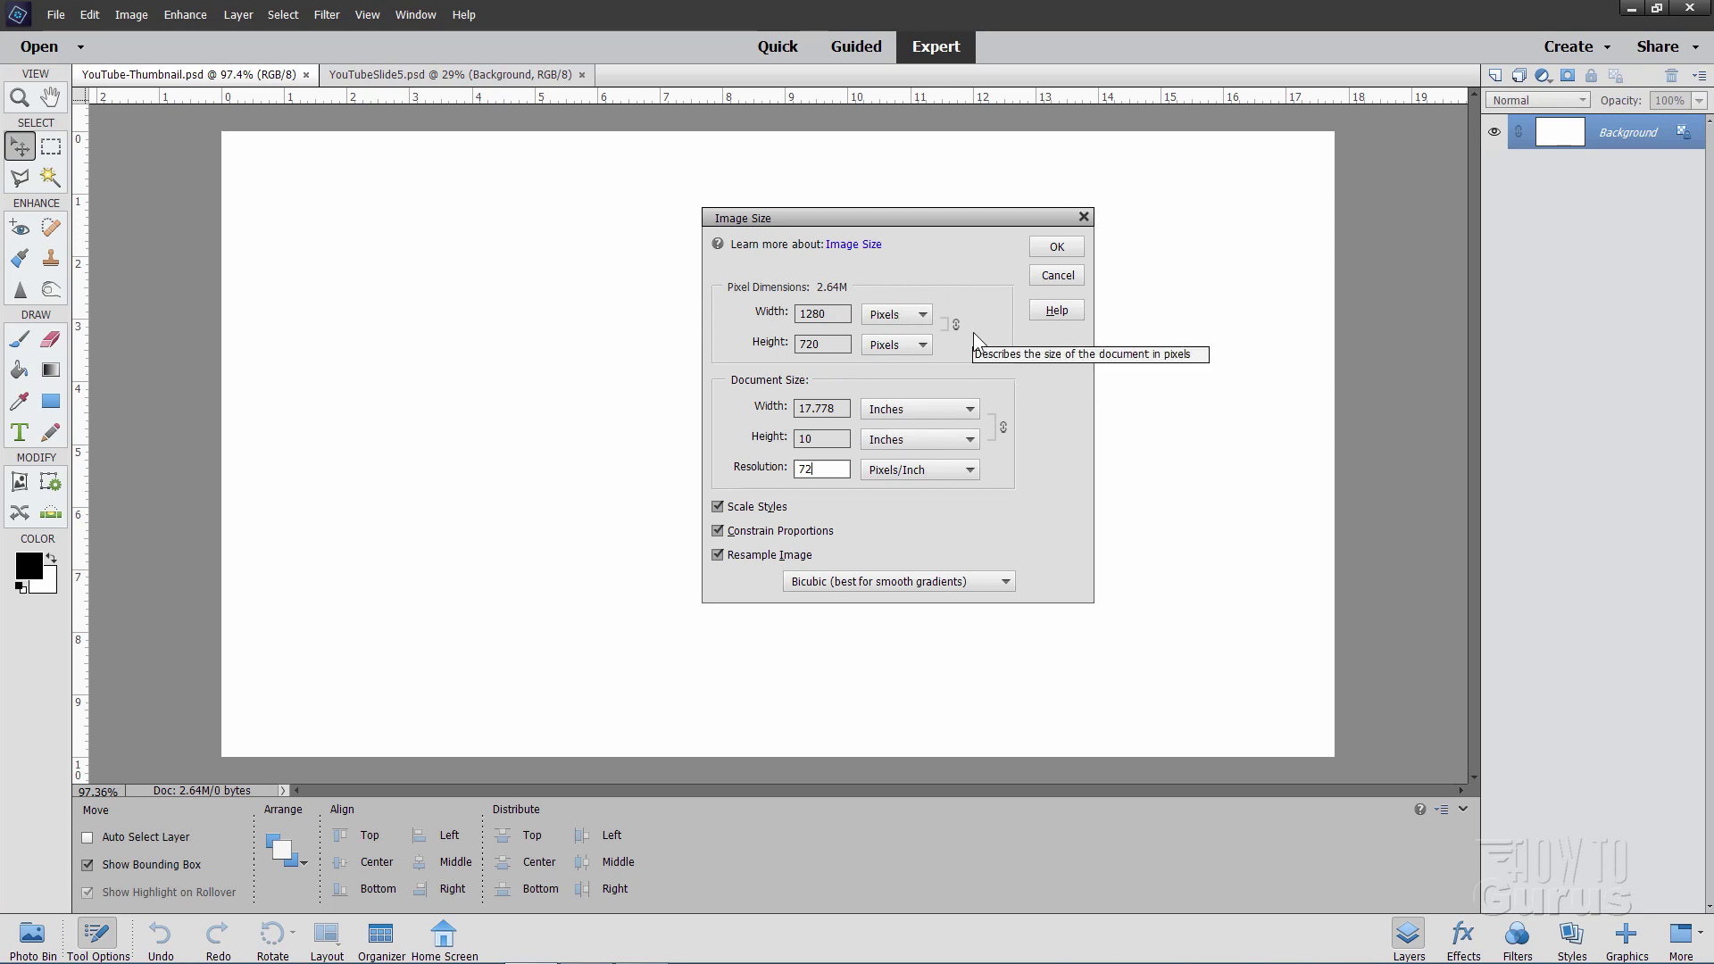
{"action": "left_click", "coordinate": [1057, 275]}
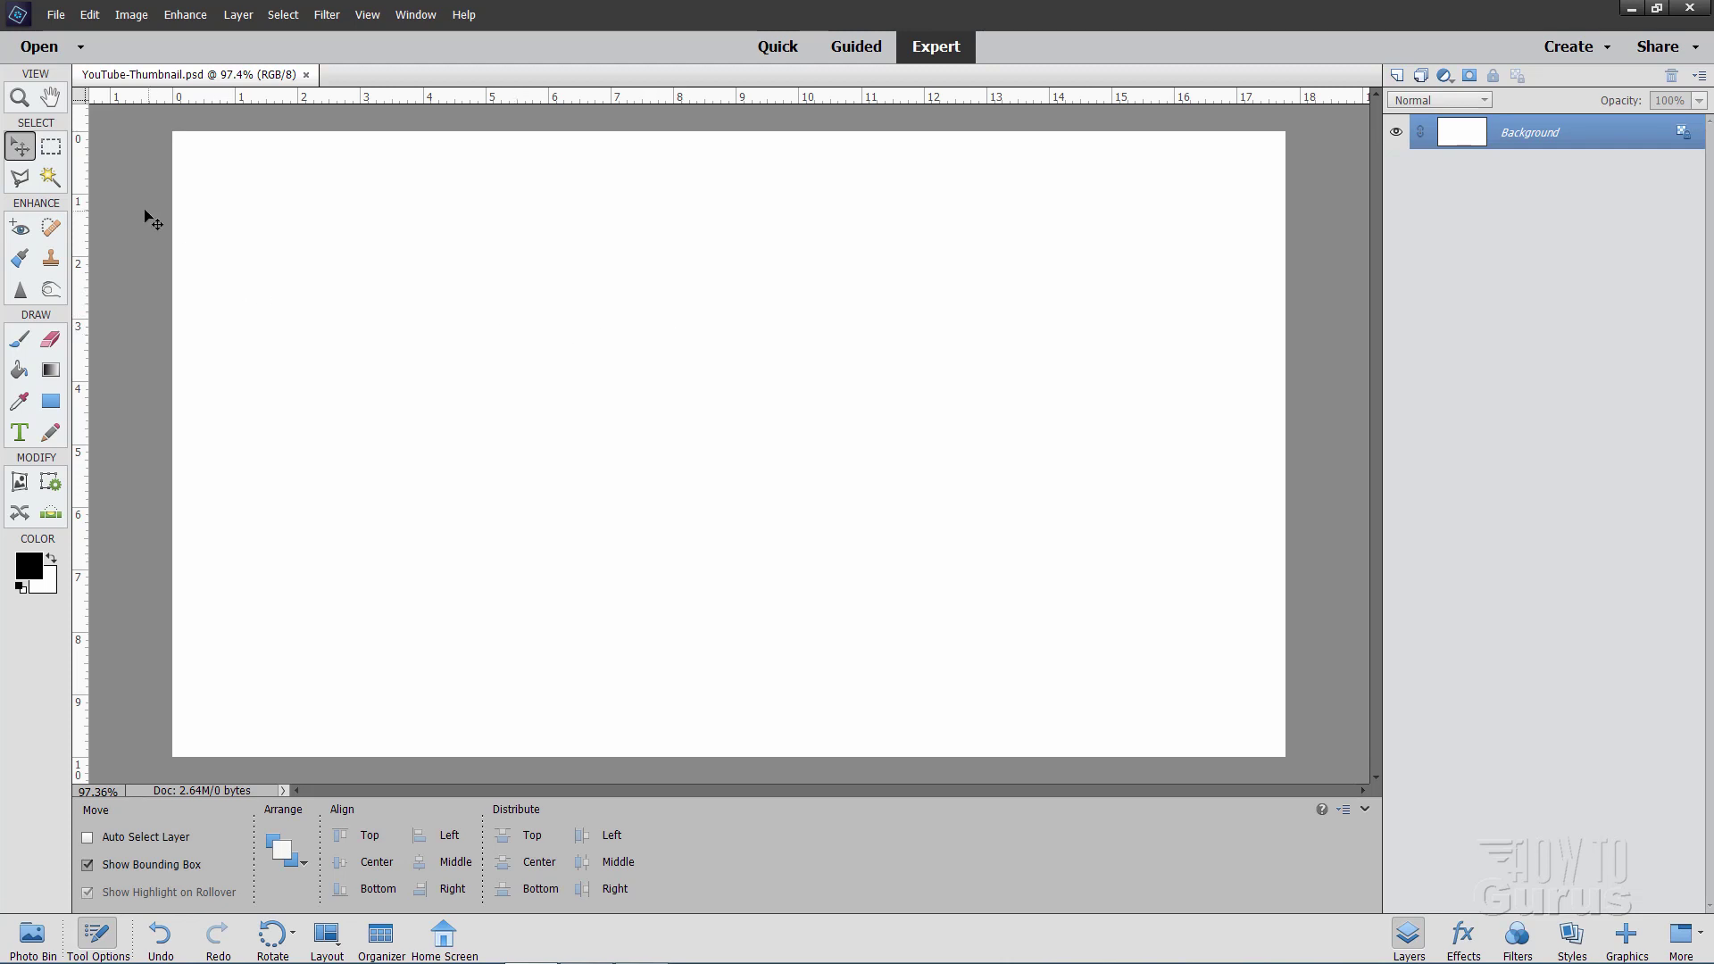
Step: Open the recent foxes 7.bmp, drag it into the thumbnail as a new layer, and close it
{"action": "left_click", "coordinate": [55, 14]}
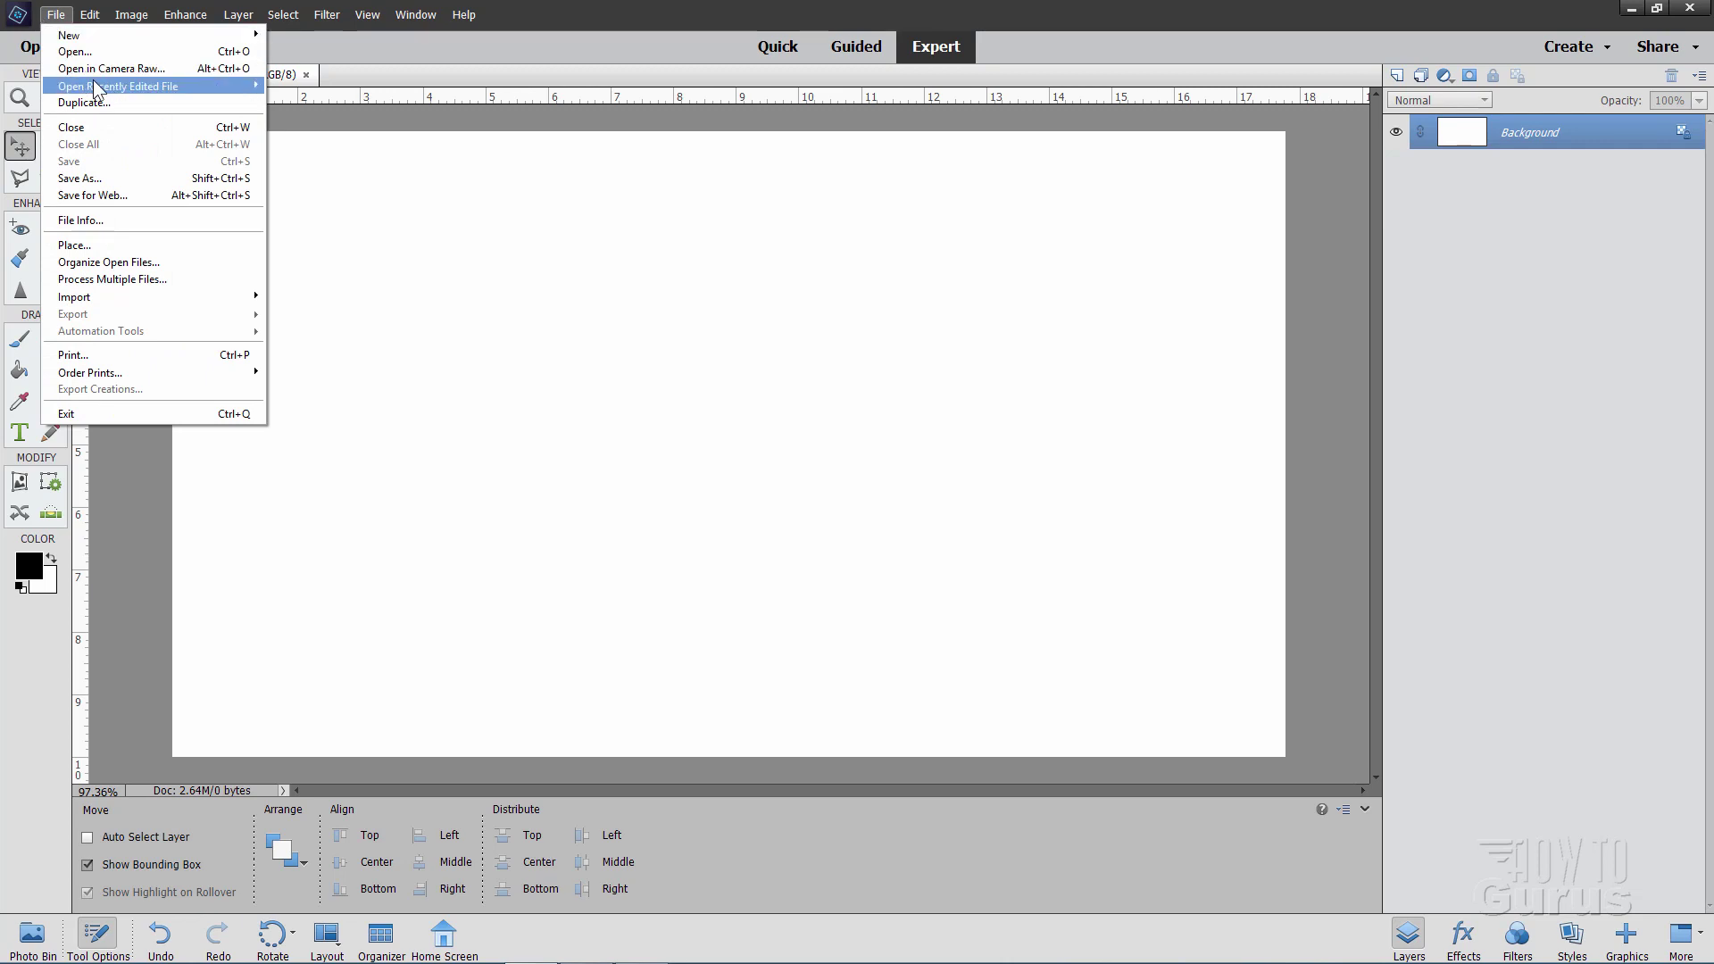
{"action": "mouse_move", "coordinate": [93, 86]}
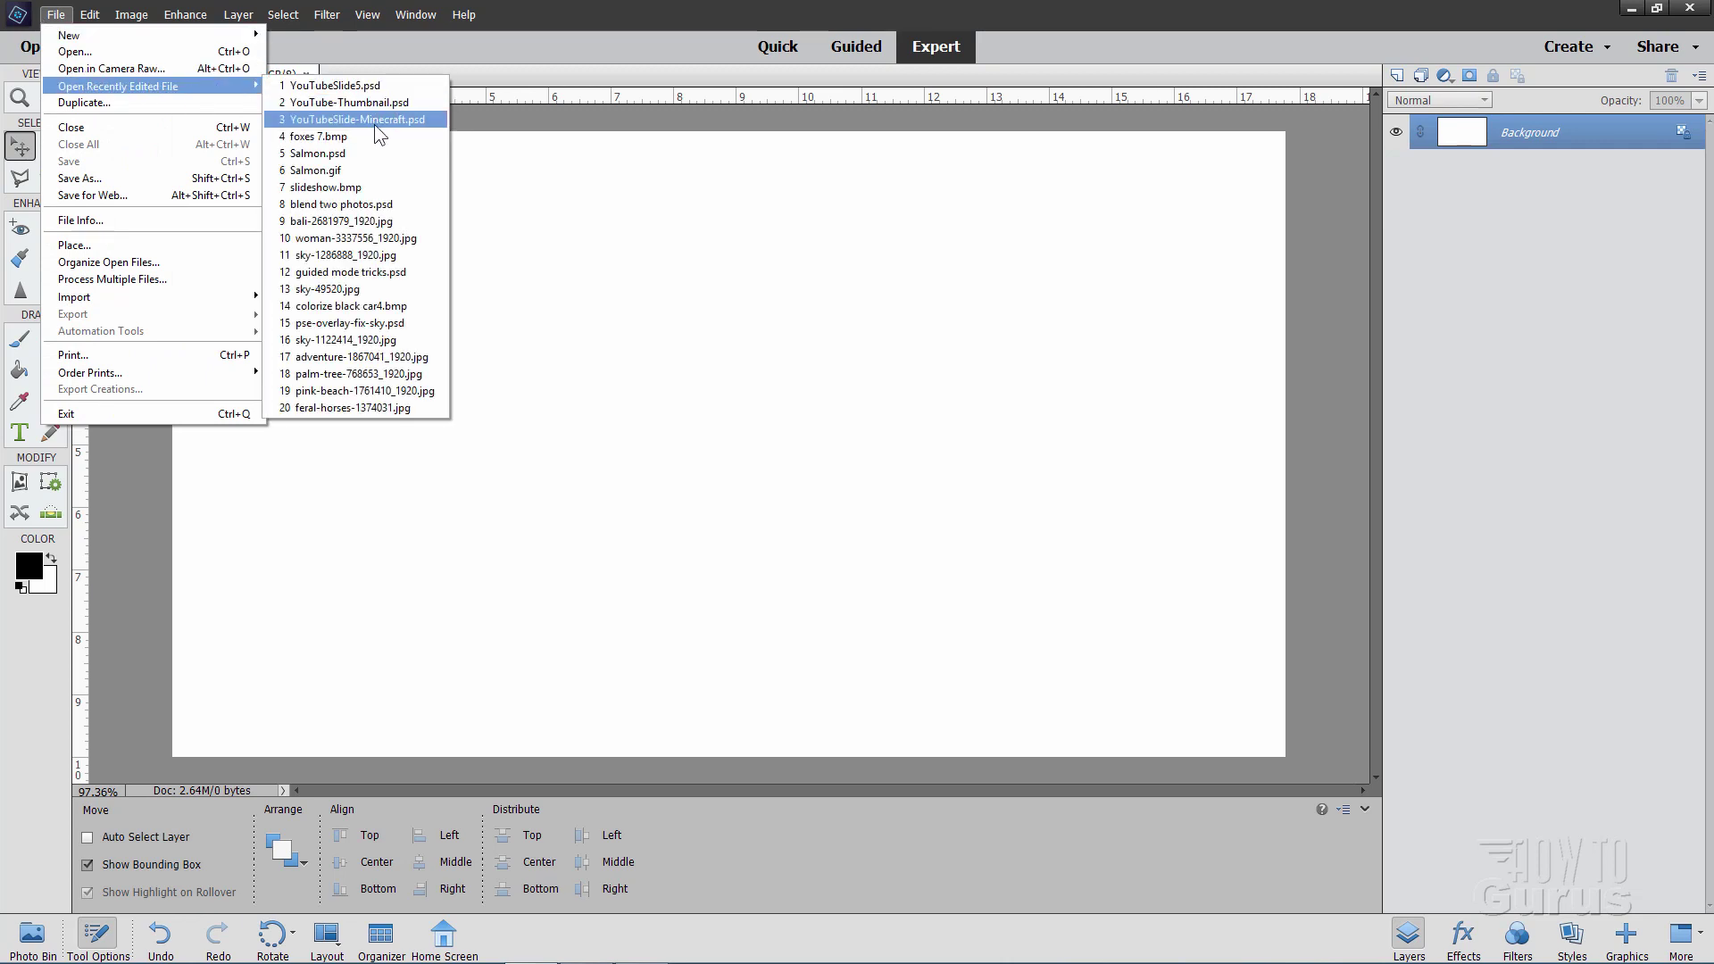
{"action": "left_click", "coordinate": [341, 139]}
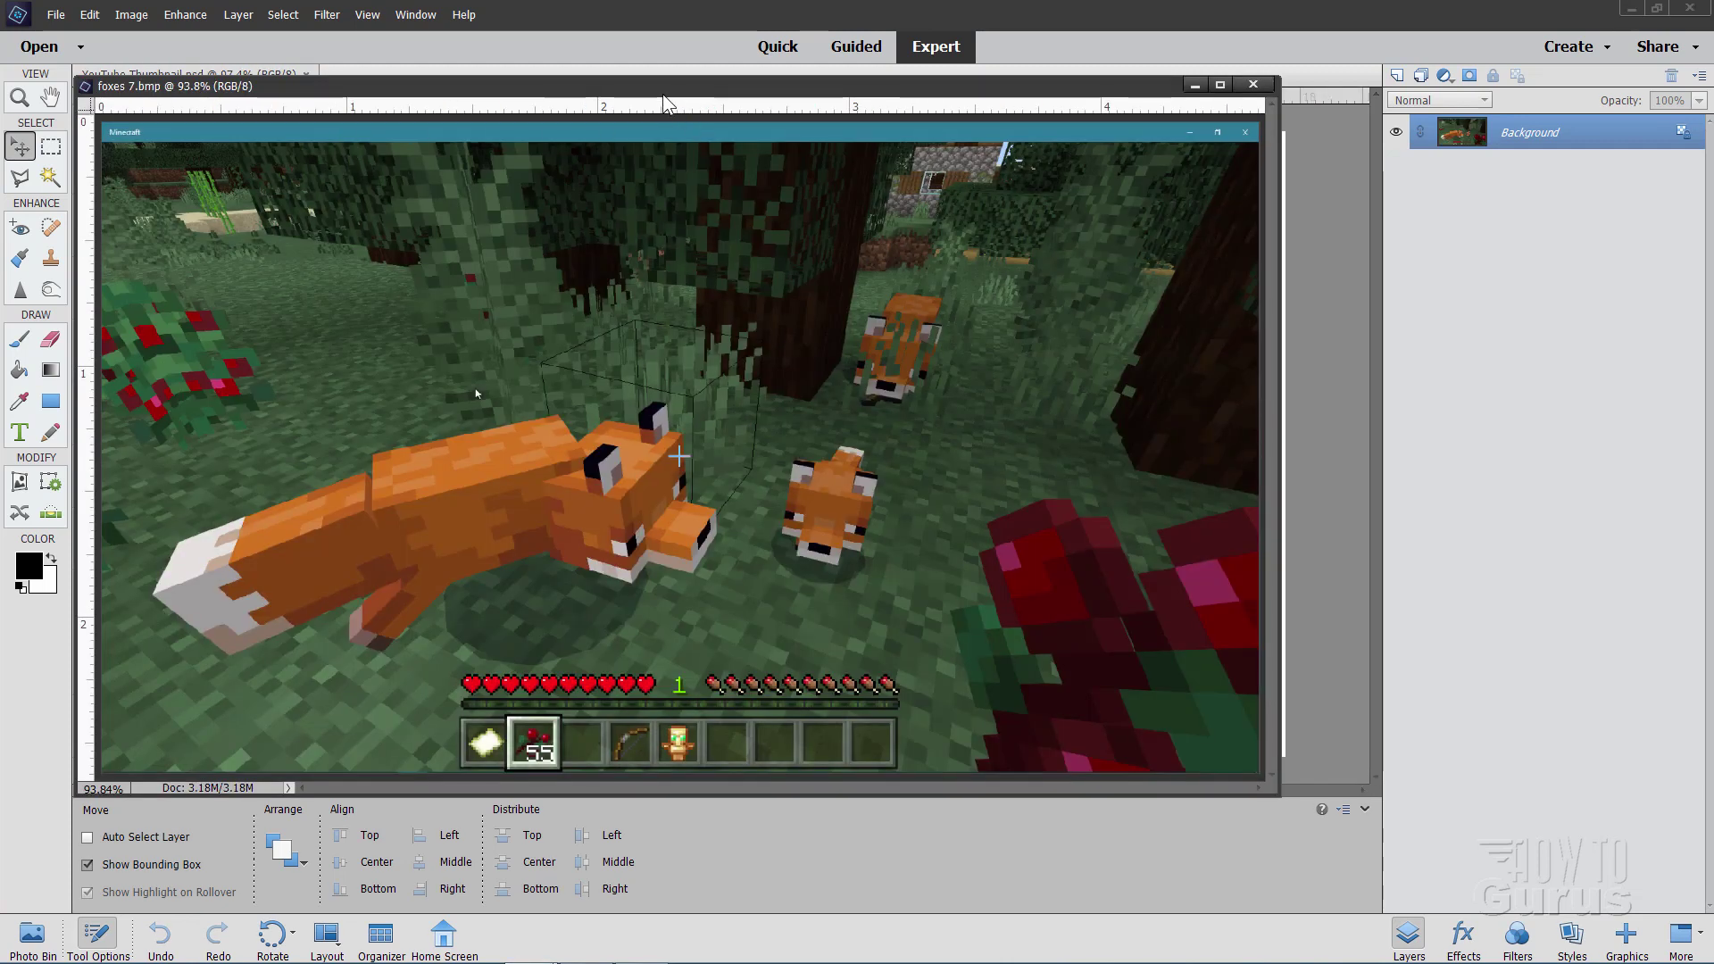
{"action": "left_click_drag", "start_coordinate": [685, 132], "coordinate": [1173, 655]}
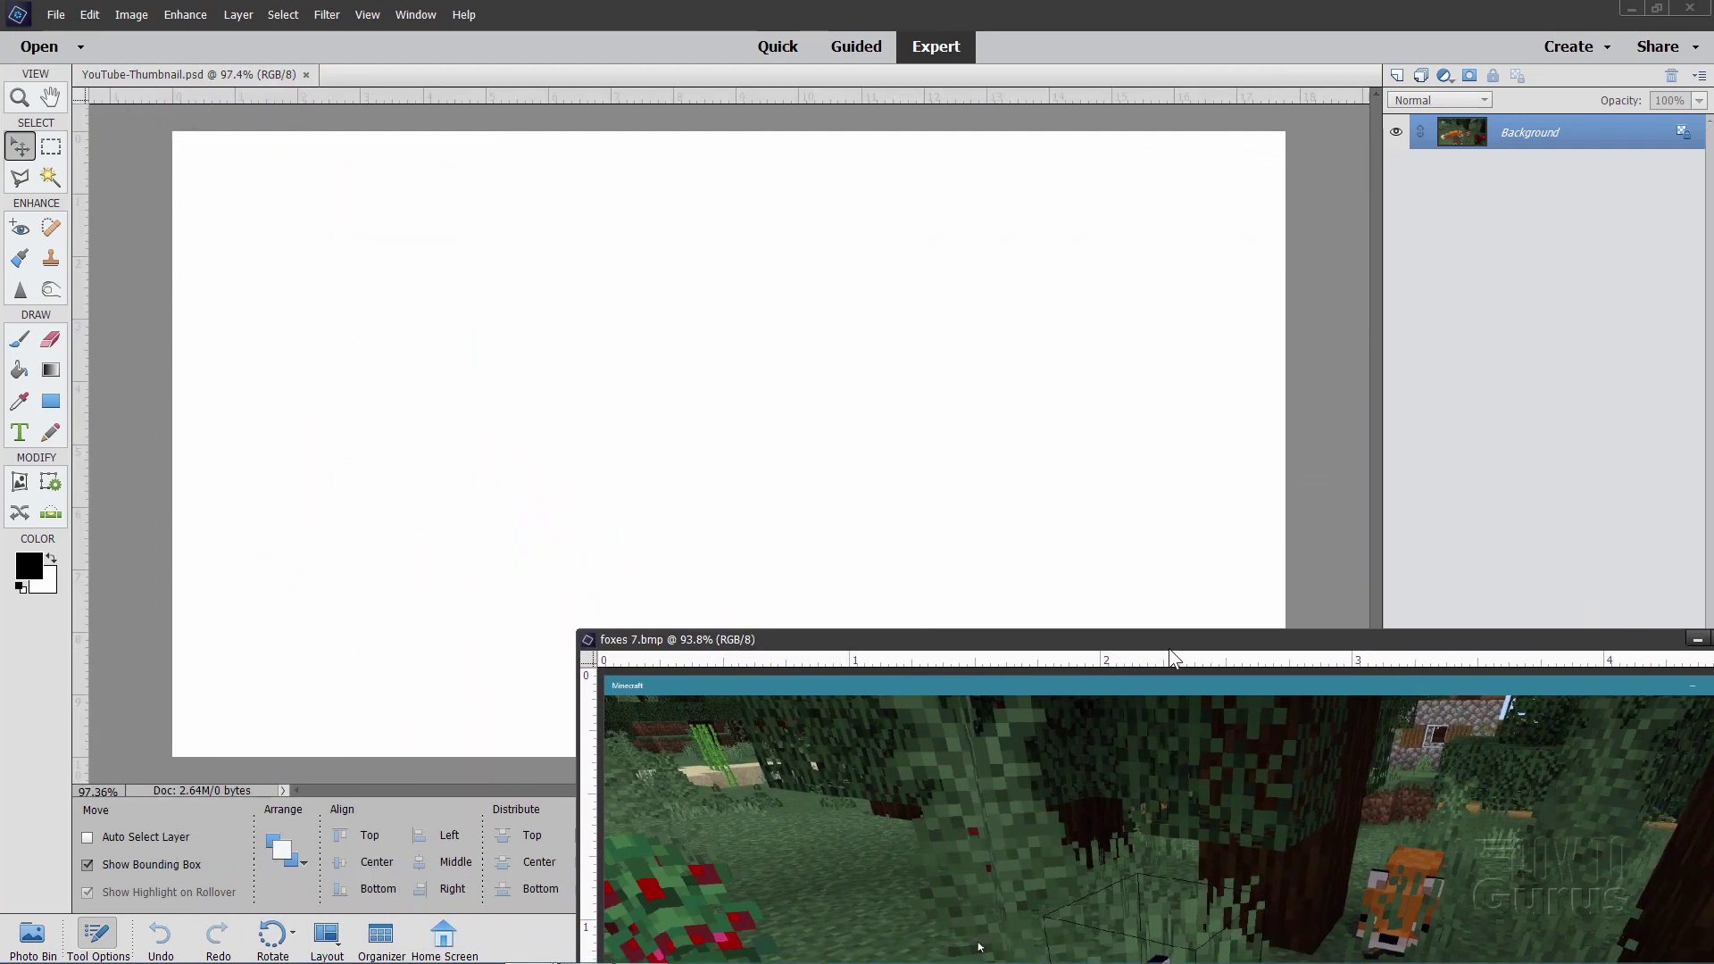
{"action": "left_click_drag", "start_coordinate": [1473, 134], "coordinate": [785, 325]}
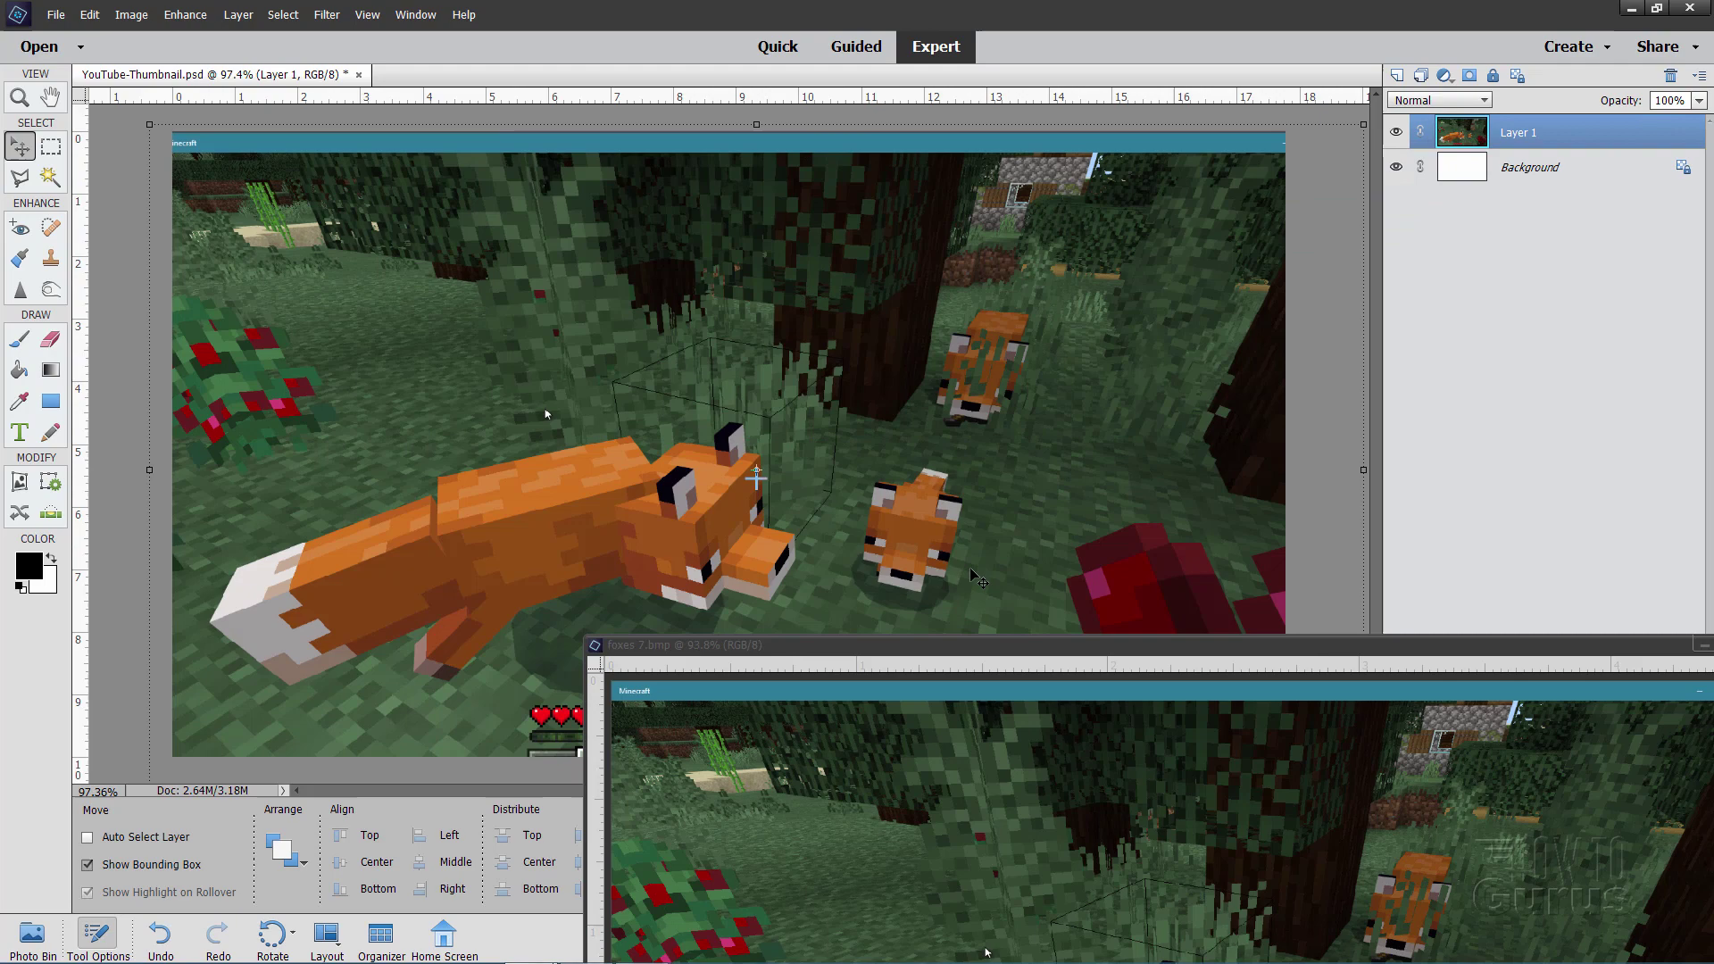
{"action": "left_click_drag", "start_coordinate": [1017, 655], "coordinate": [771, 364]}
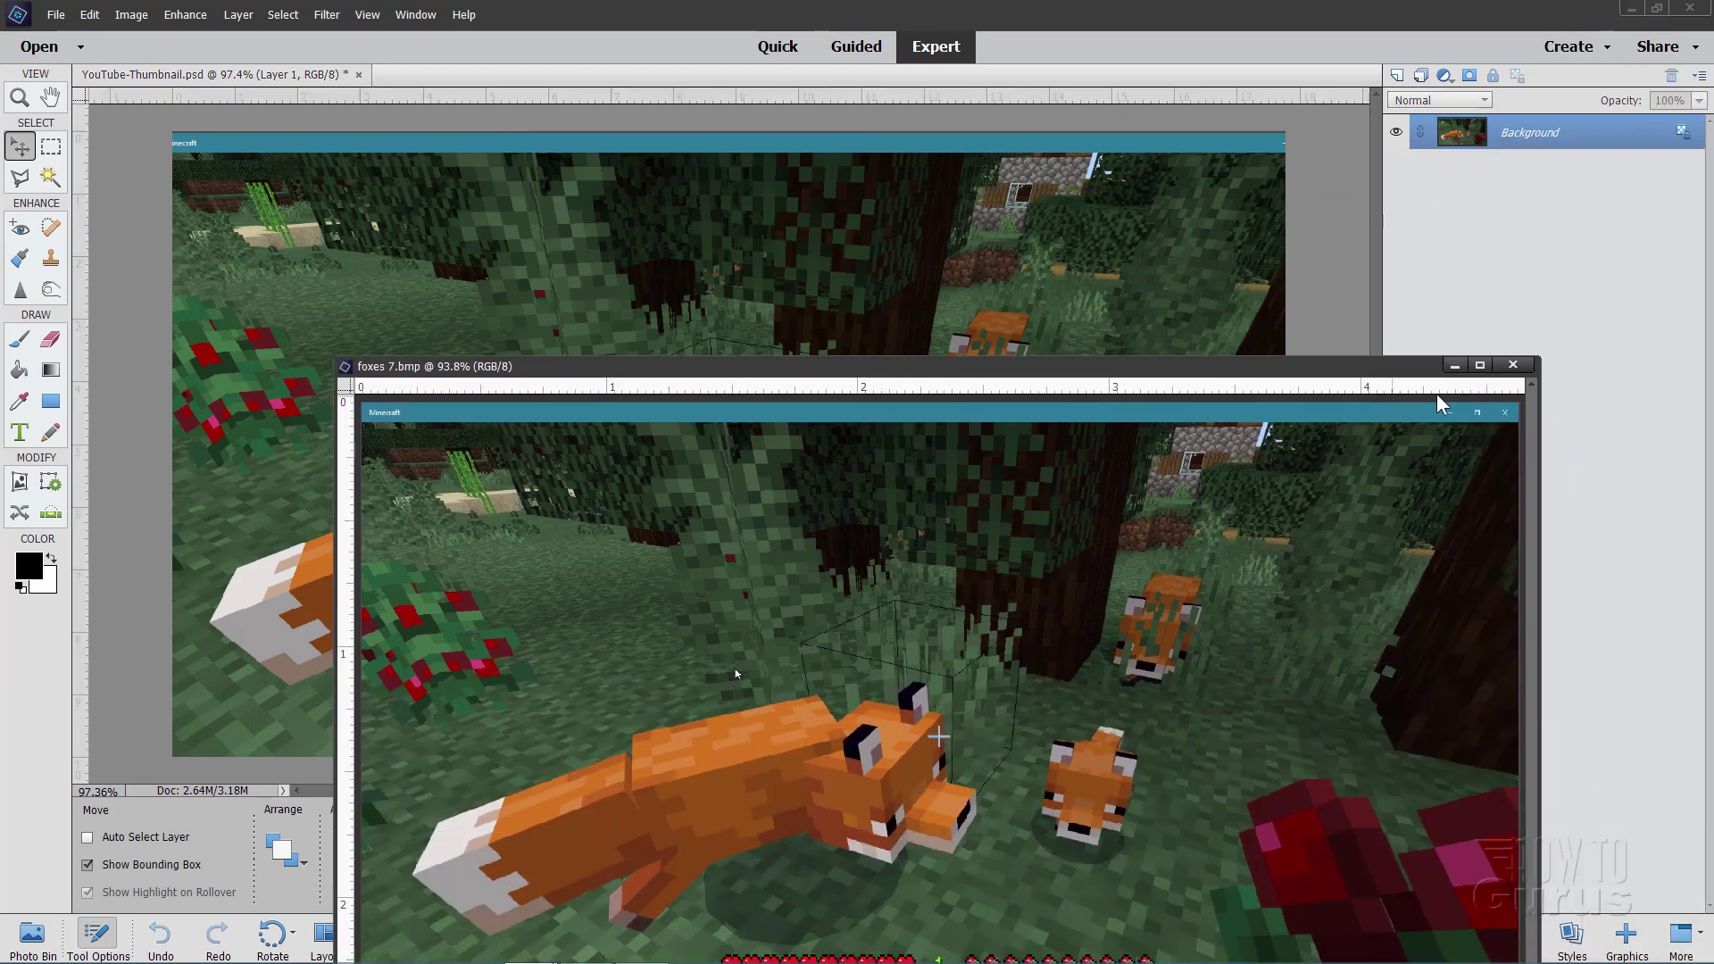
{"action": "left_click", "coordinate": [1515, 375]}
Step: Position the fox screenshot layer so it fills the whole canvas
{"action": "left_click_drag", "start_coordinate": [843, 506], "coordinate": [823, 446]}
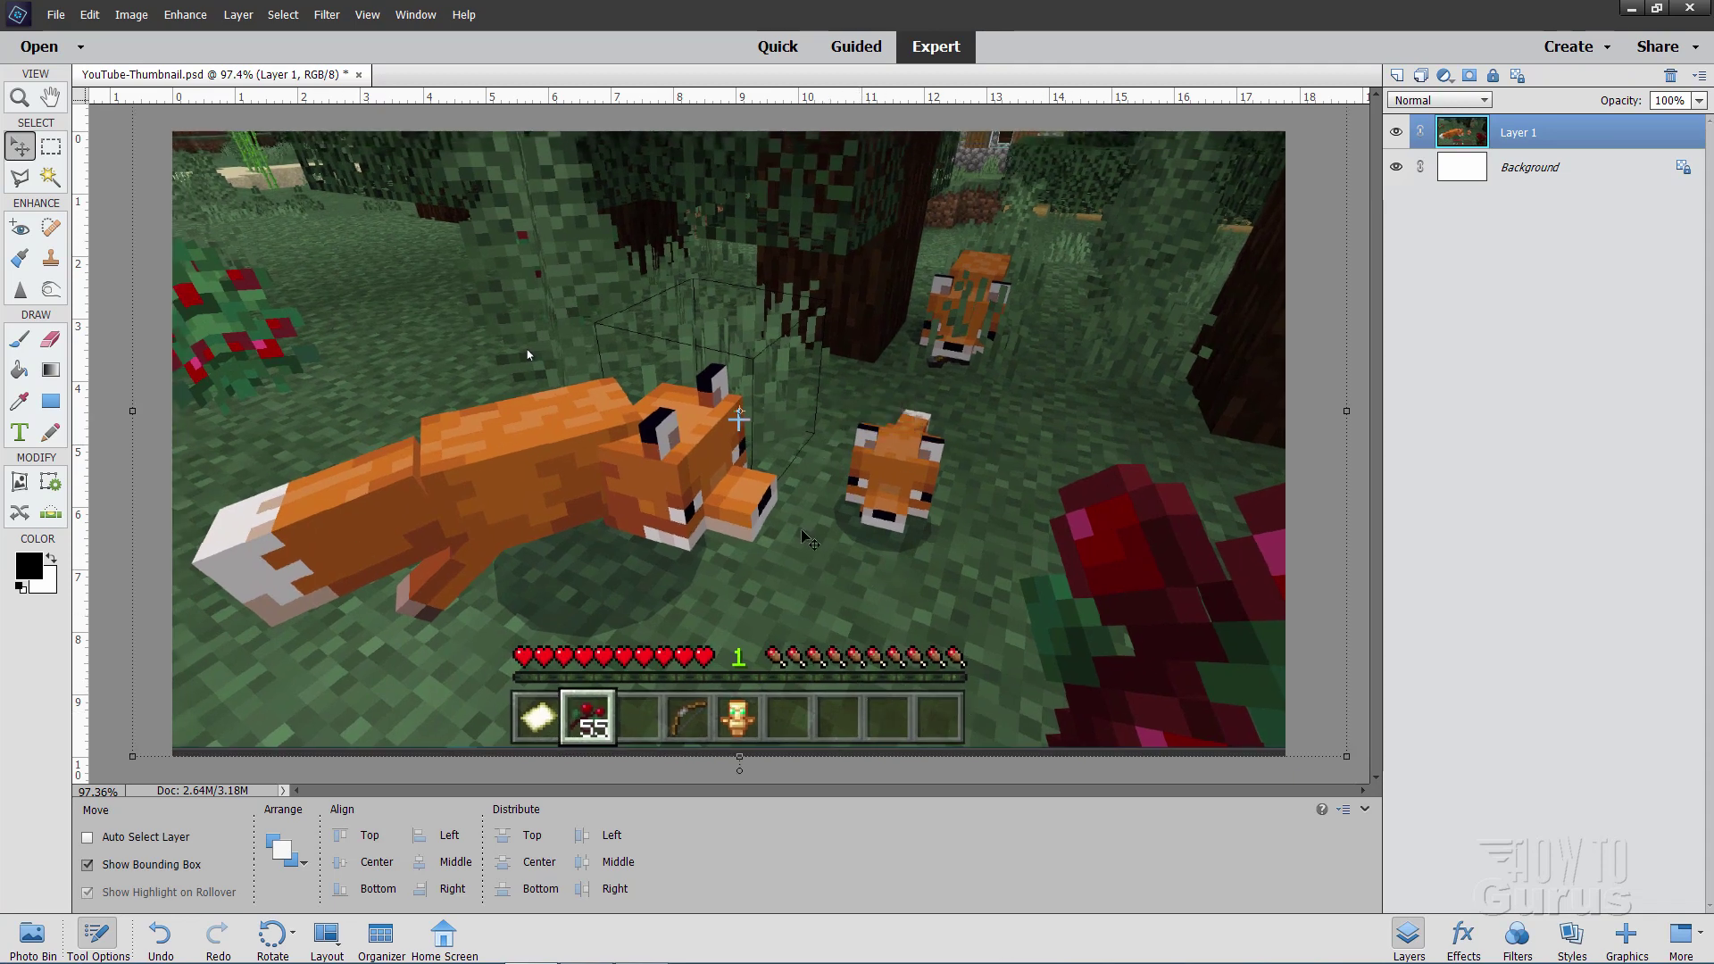
{"action": "left_click_drag", "start_coordinate": [826, 559], "coordinate": [824, 473]}
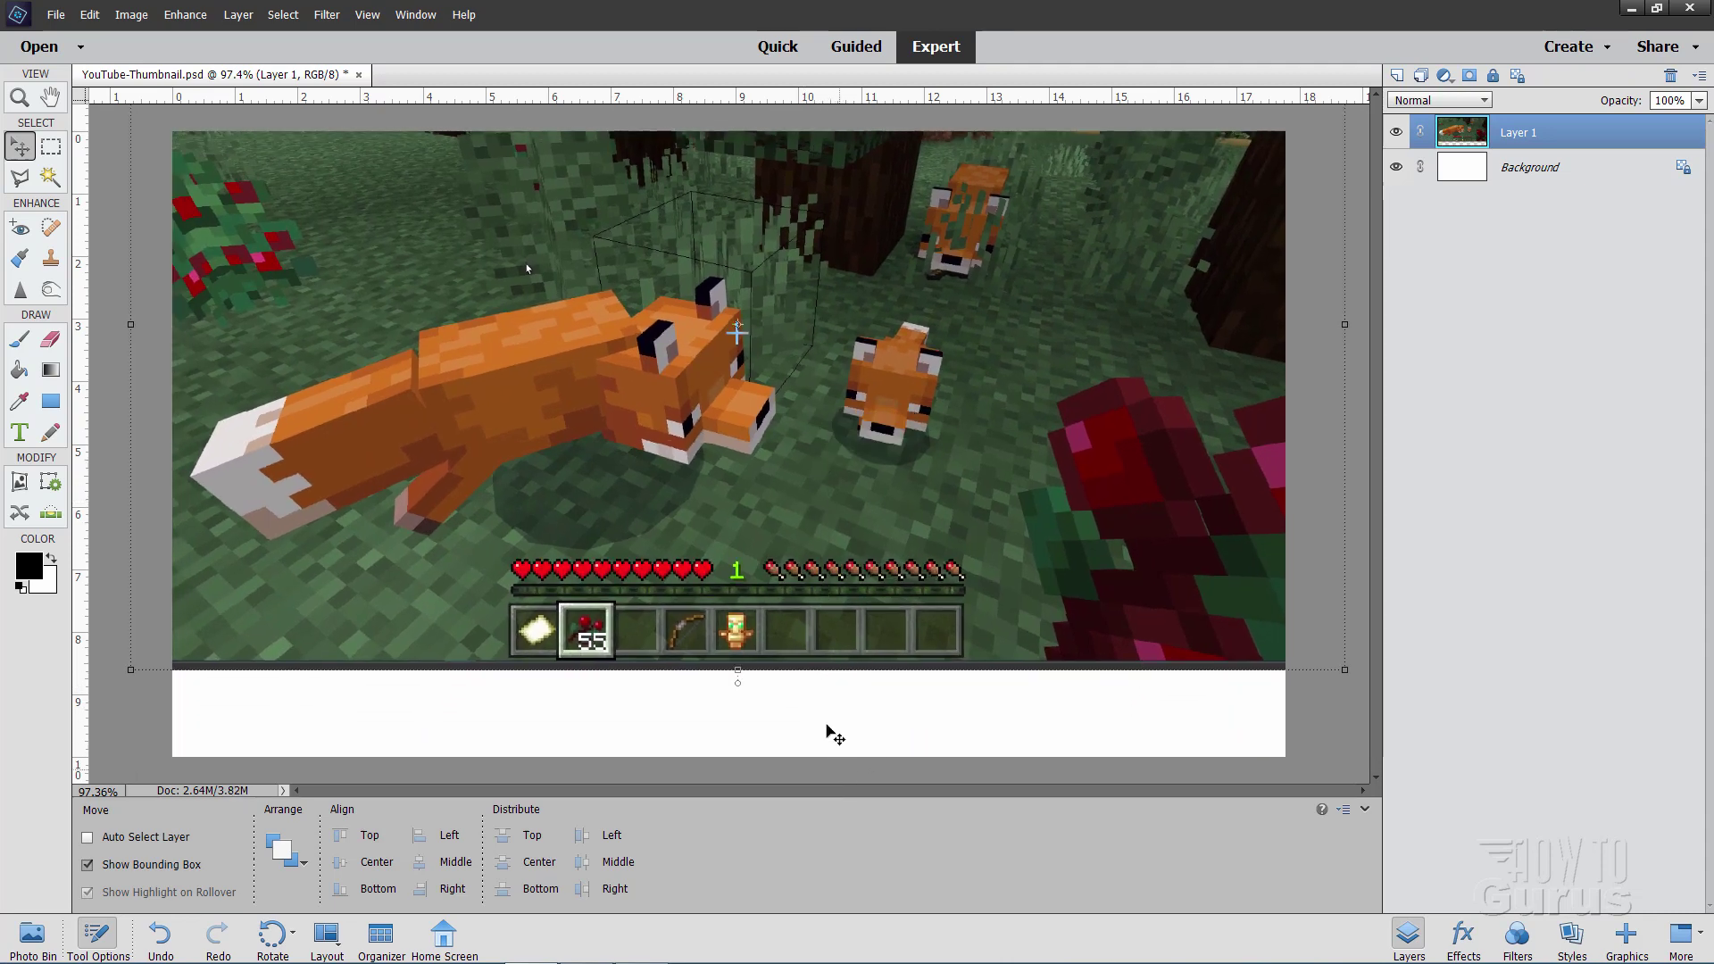
{"action": "left_click_drag", "start_coordinate": [778, 578], "coordinate": [787, 664]}
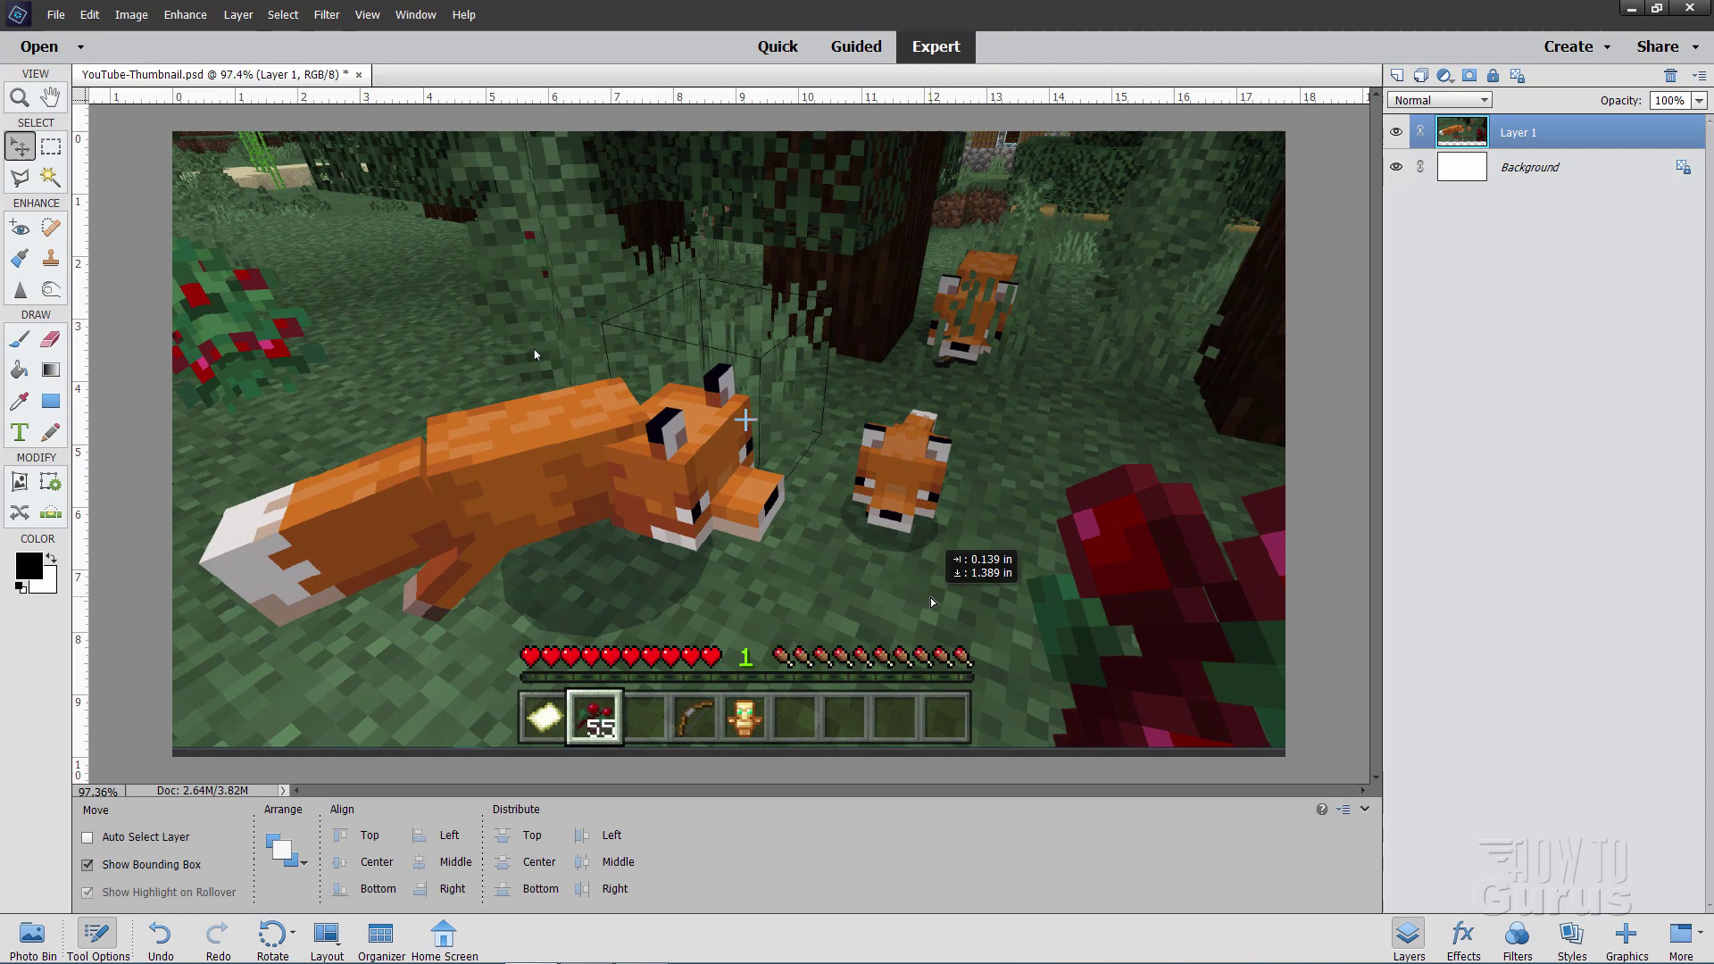
{"action": "left_click_drag", "start_coordinate": [802, 598], "coordinate": [807, 609]}
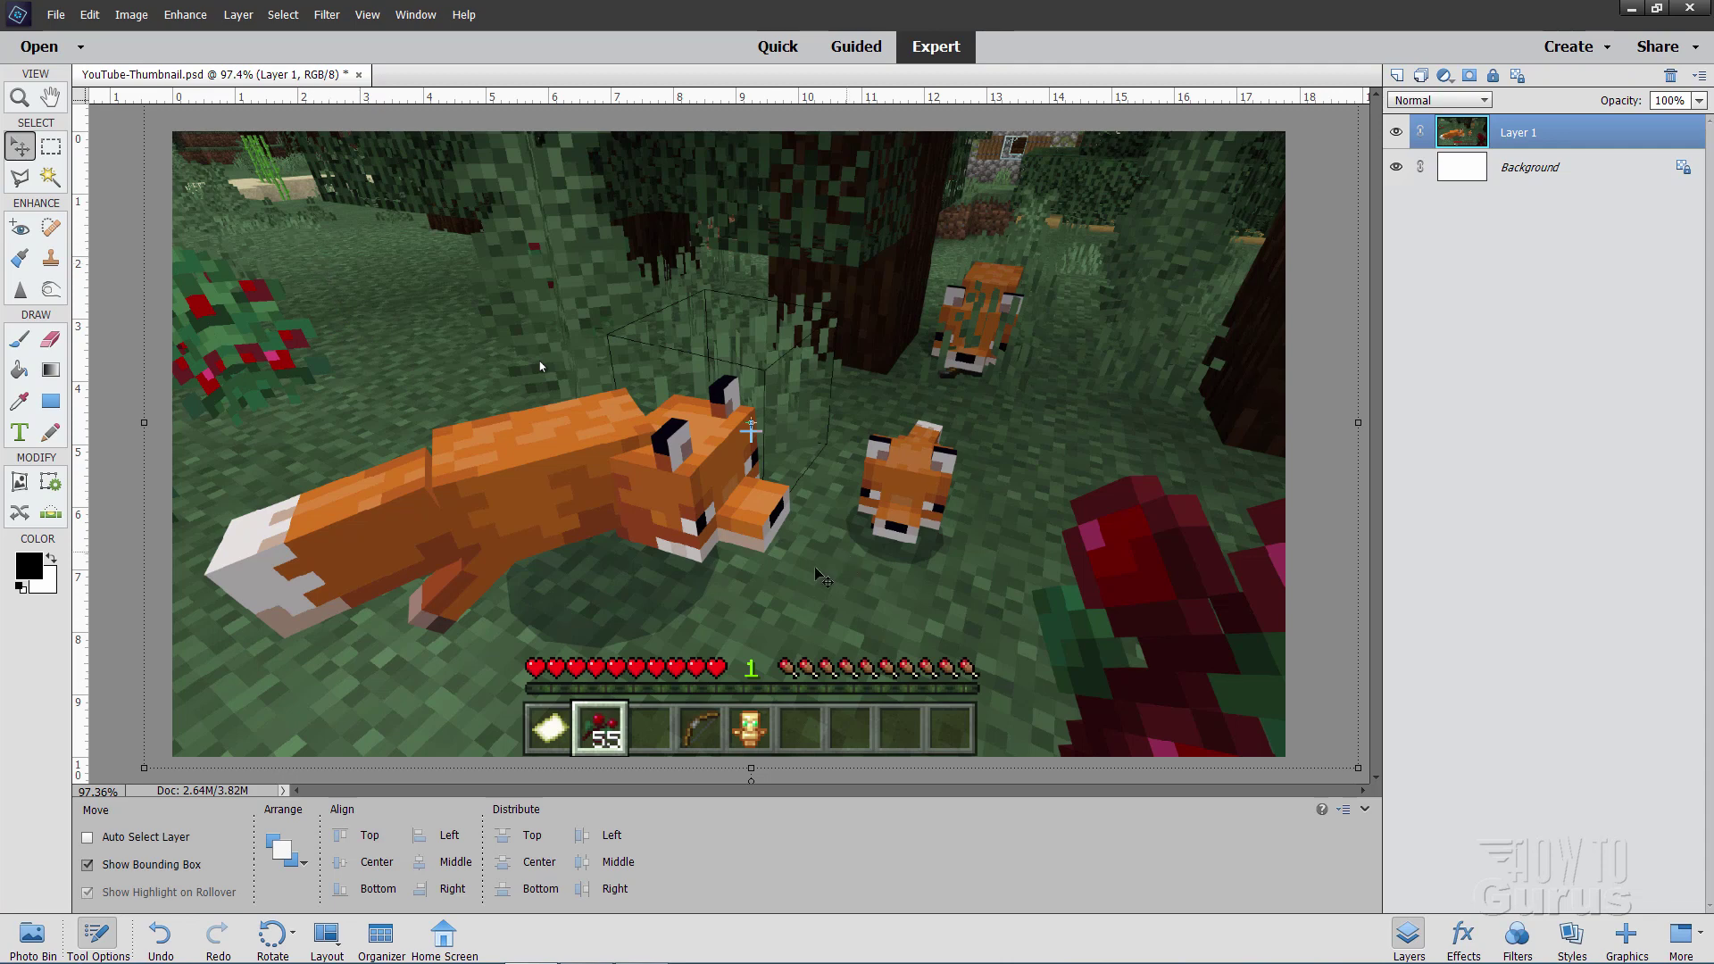
Step: Add a Levels adjustment layer clipped to the fox layer
{"action": "left_click", "coordinate": [239, 15]}
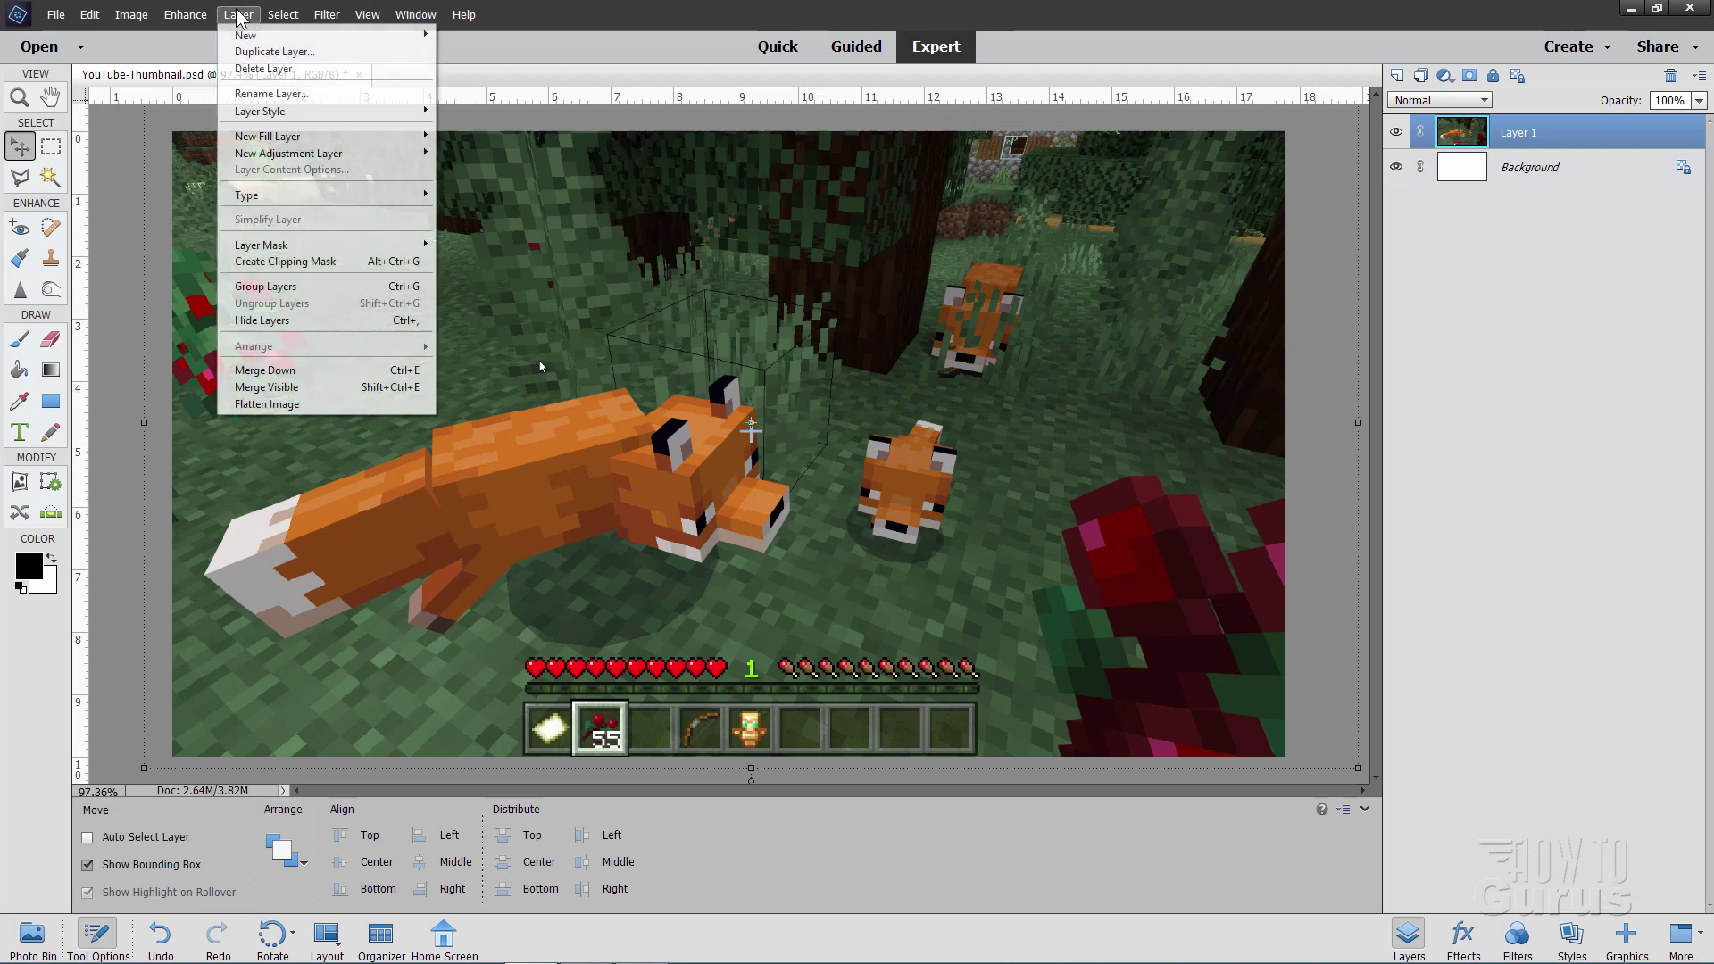
{"action": "mouse_move", "coordinate": [311, 153]}
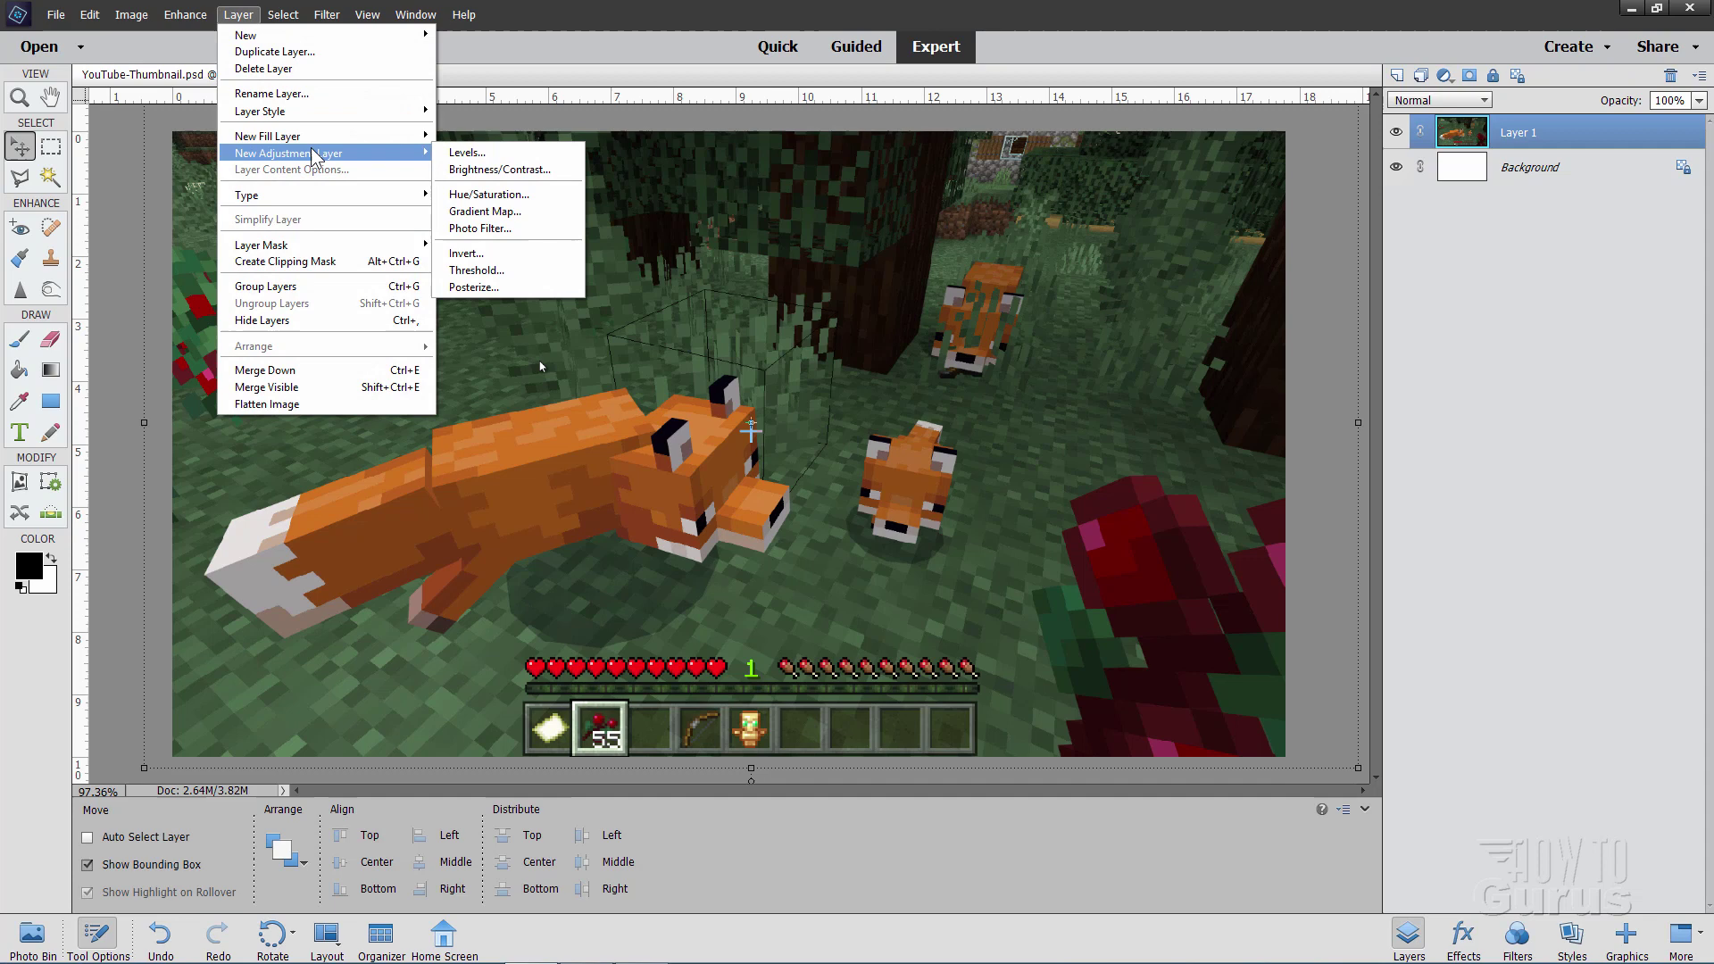
{"action": "left_click", "coordinate": [475, 153]}
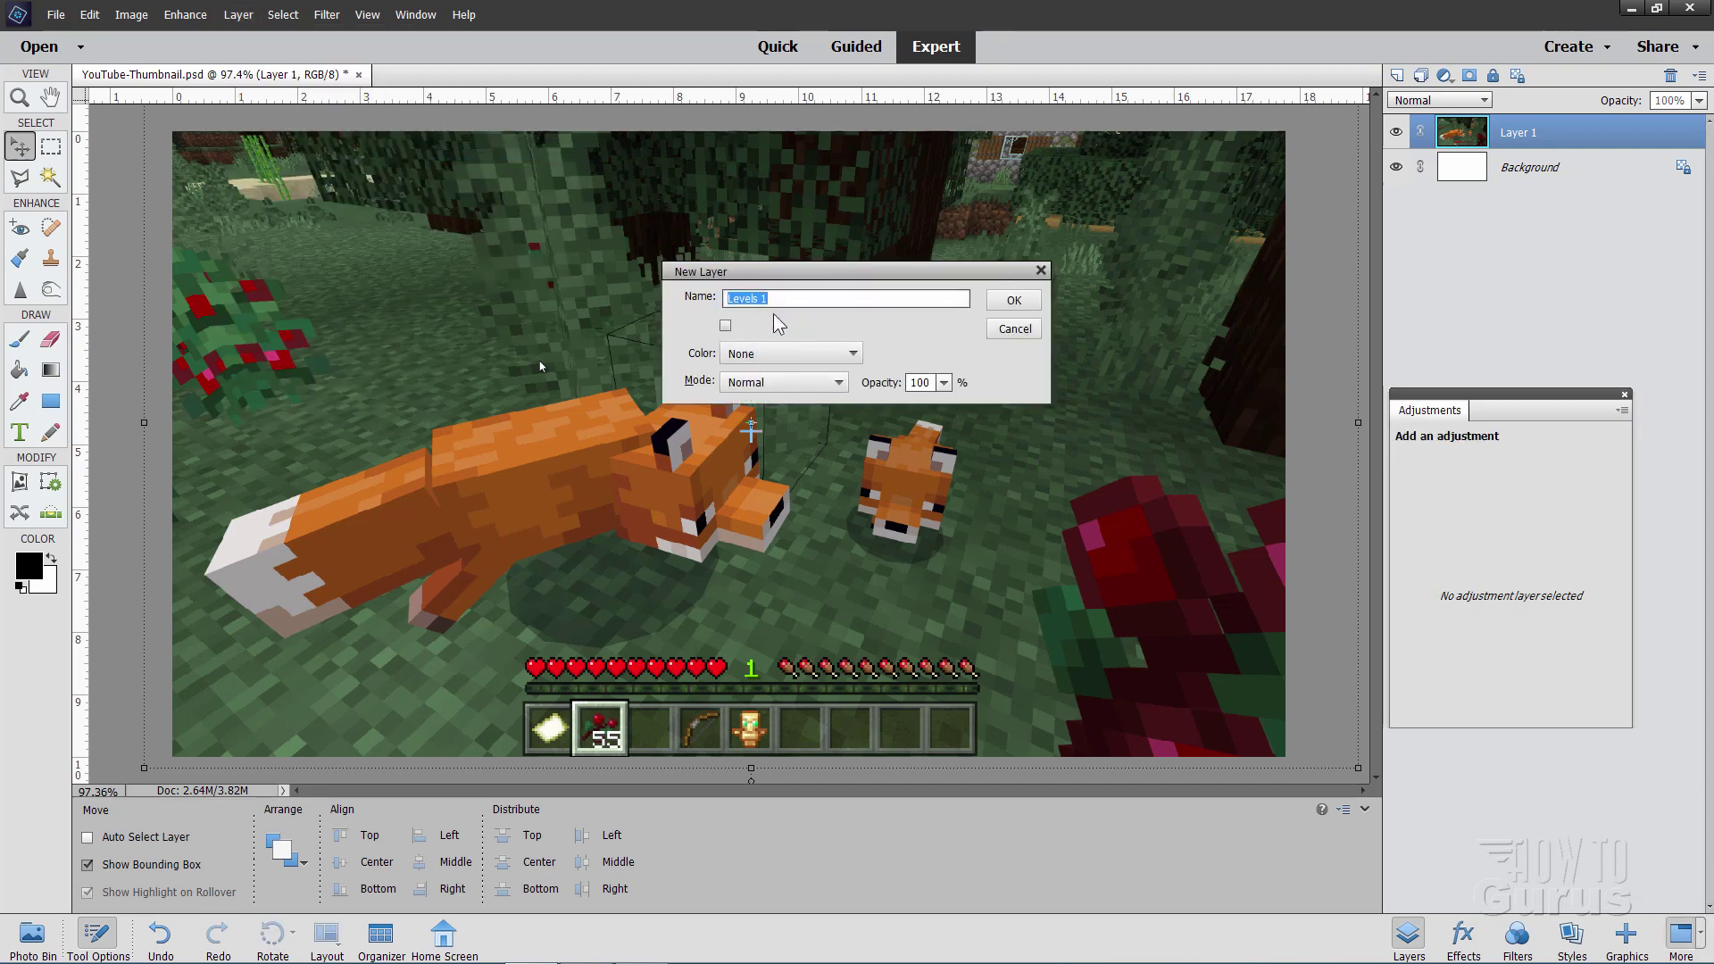
{"action": "left_click", "coordinate": [726, 326]}
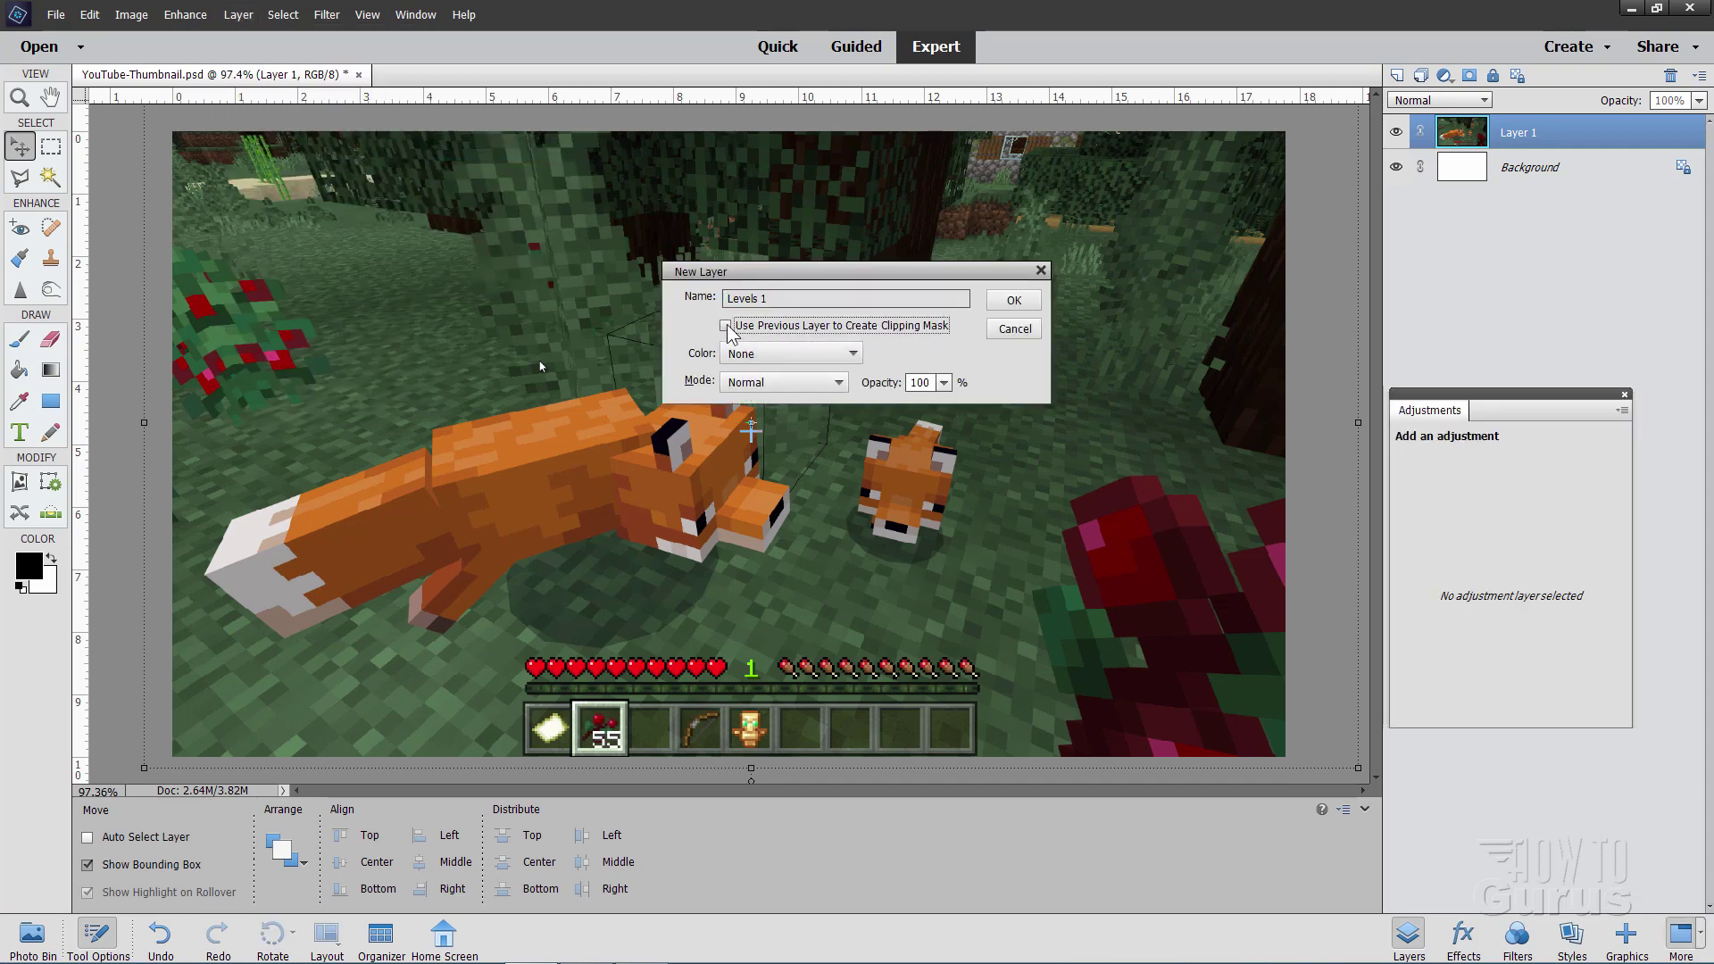
{"action": "left_click", "coordinate": [1014, 300]}
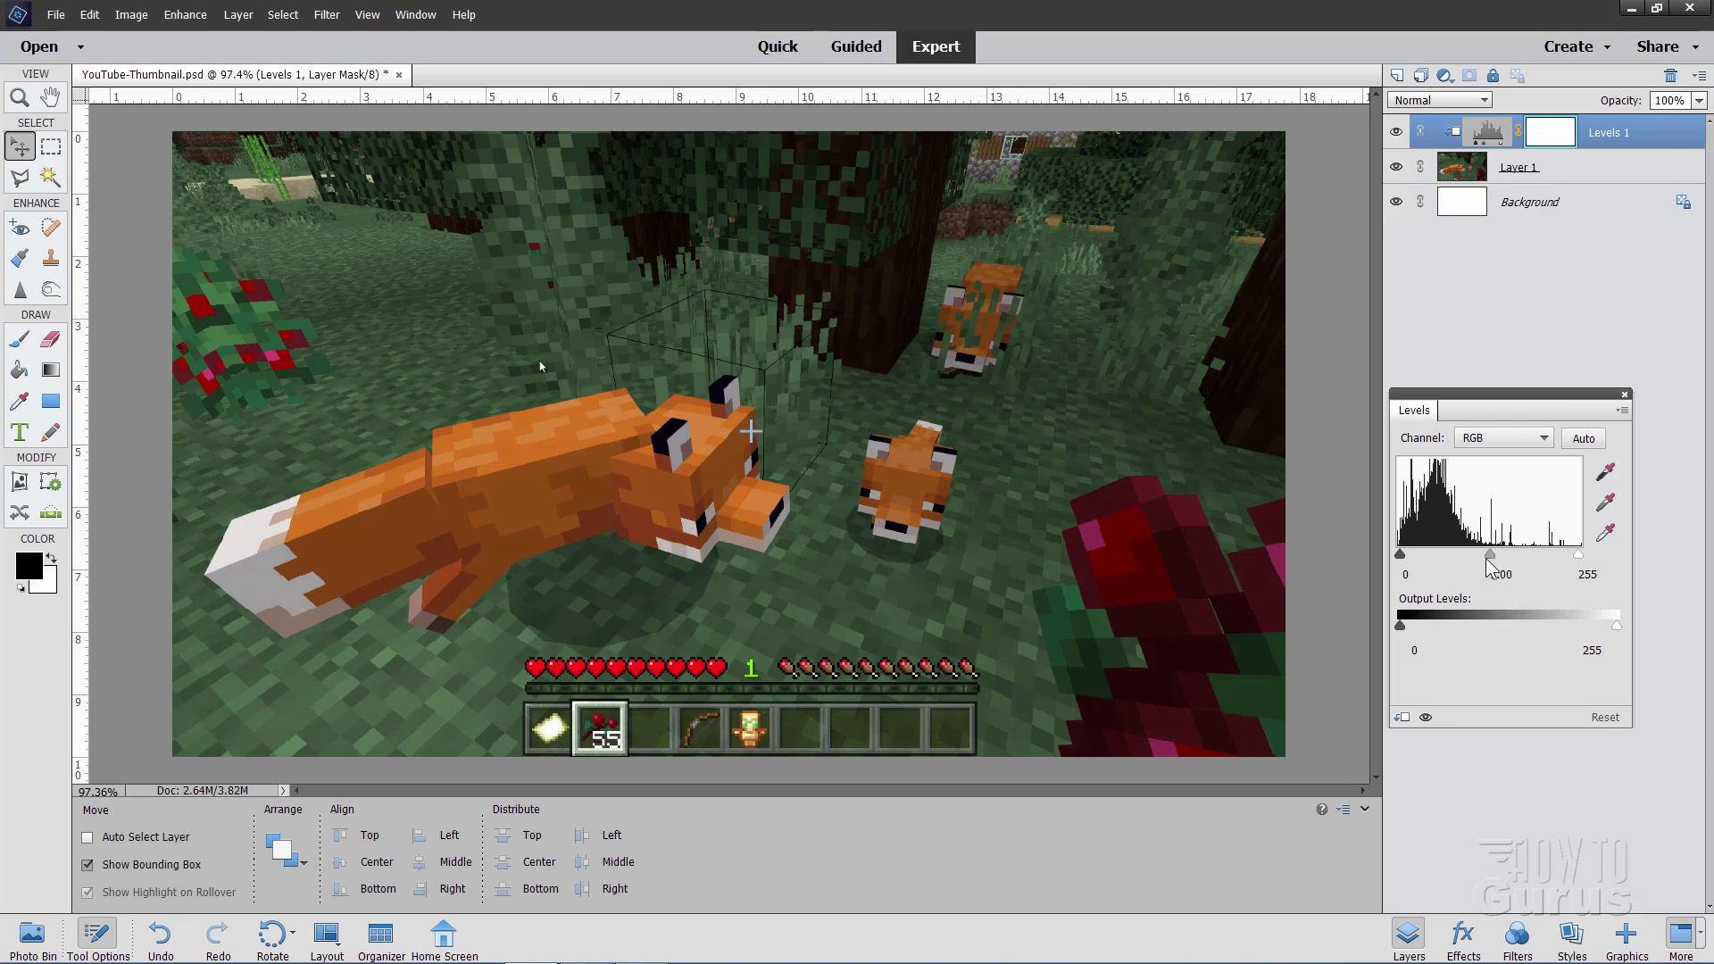
Step: Brighten midtones and highlights and set the black point to 34, then close Levels
{"action": "left_click_drag", "start_coordinate": [1489, 555], "coordinate": [1414, 554]}
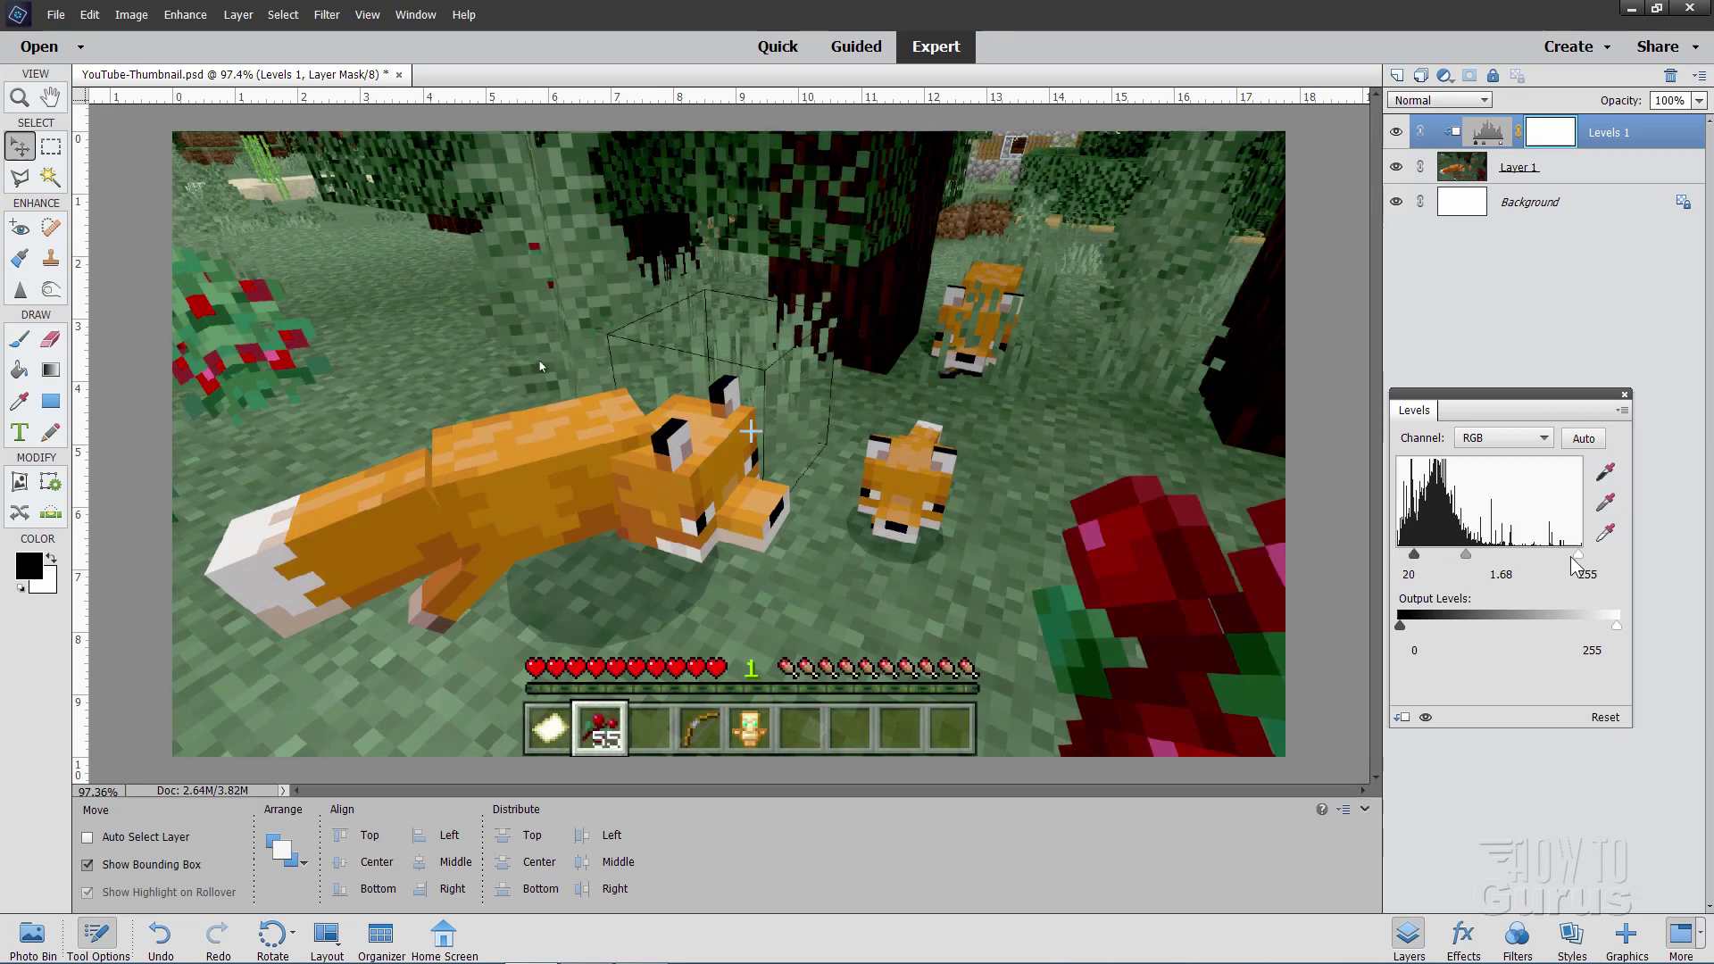
{"action": "left_click_drag", "start_coordinate": [1576, 560], "coordinate": [1560, 560]}
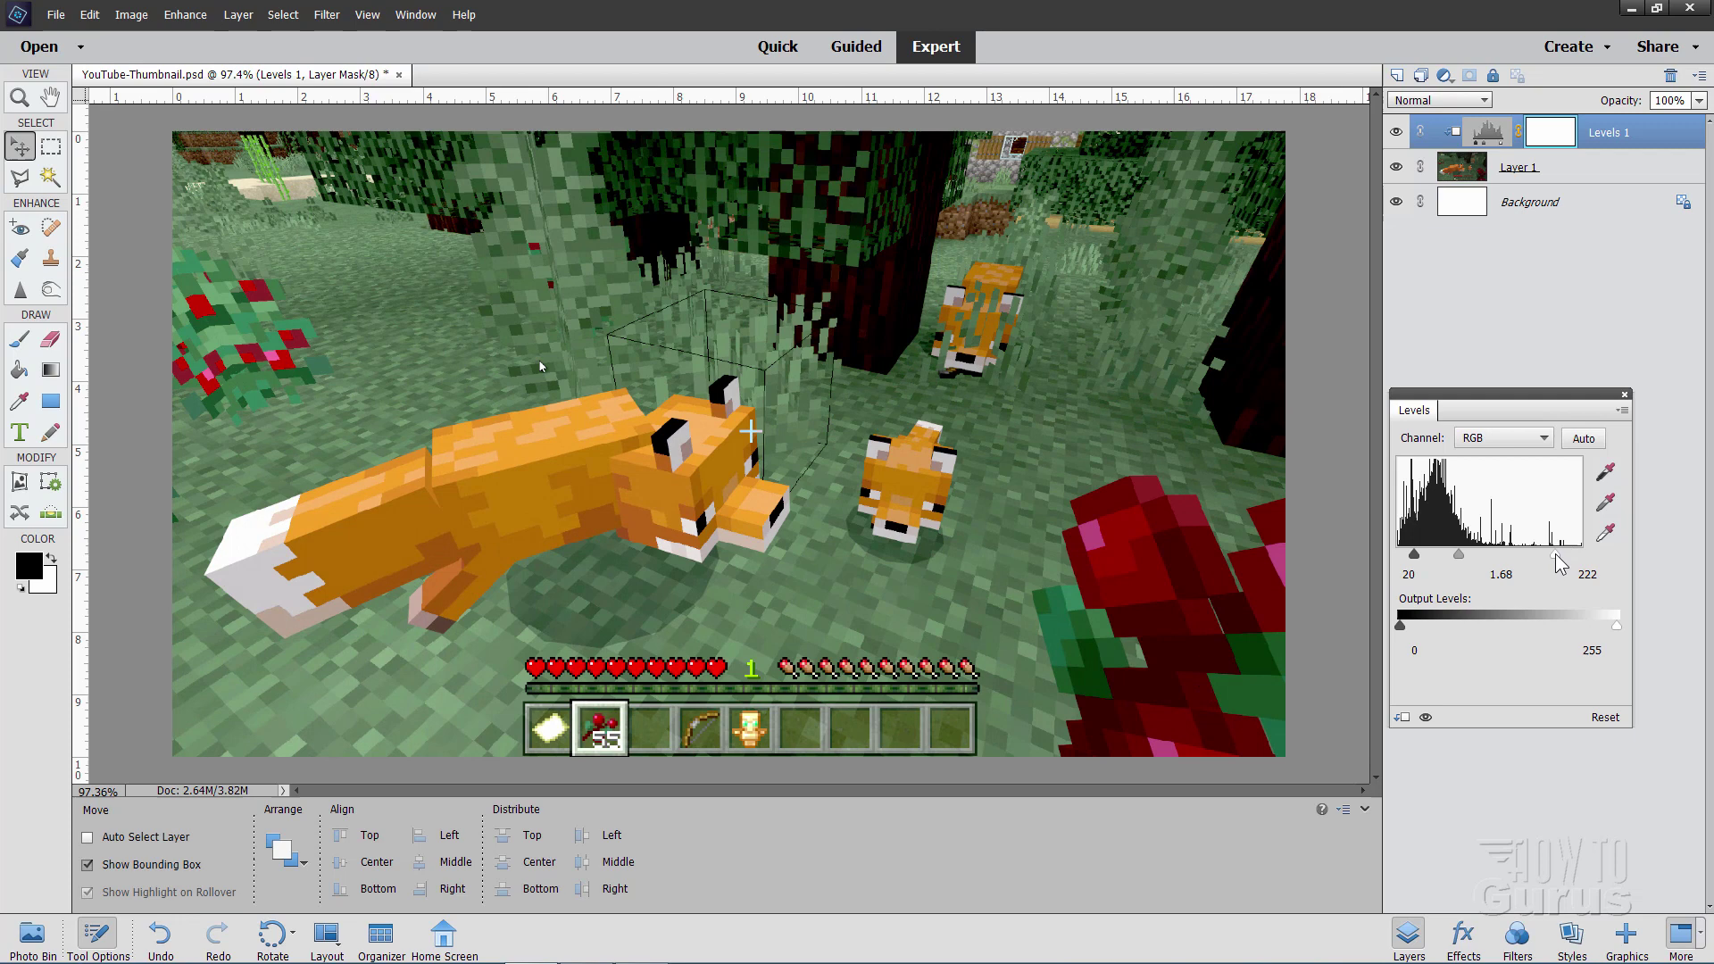
{"action": "left_click_drag", "start_coordinate": [1555, 556], "coordinate": [1421, 554]}
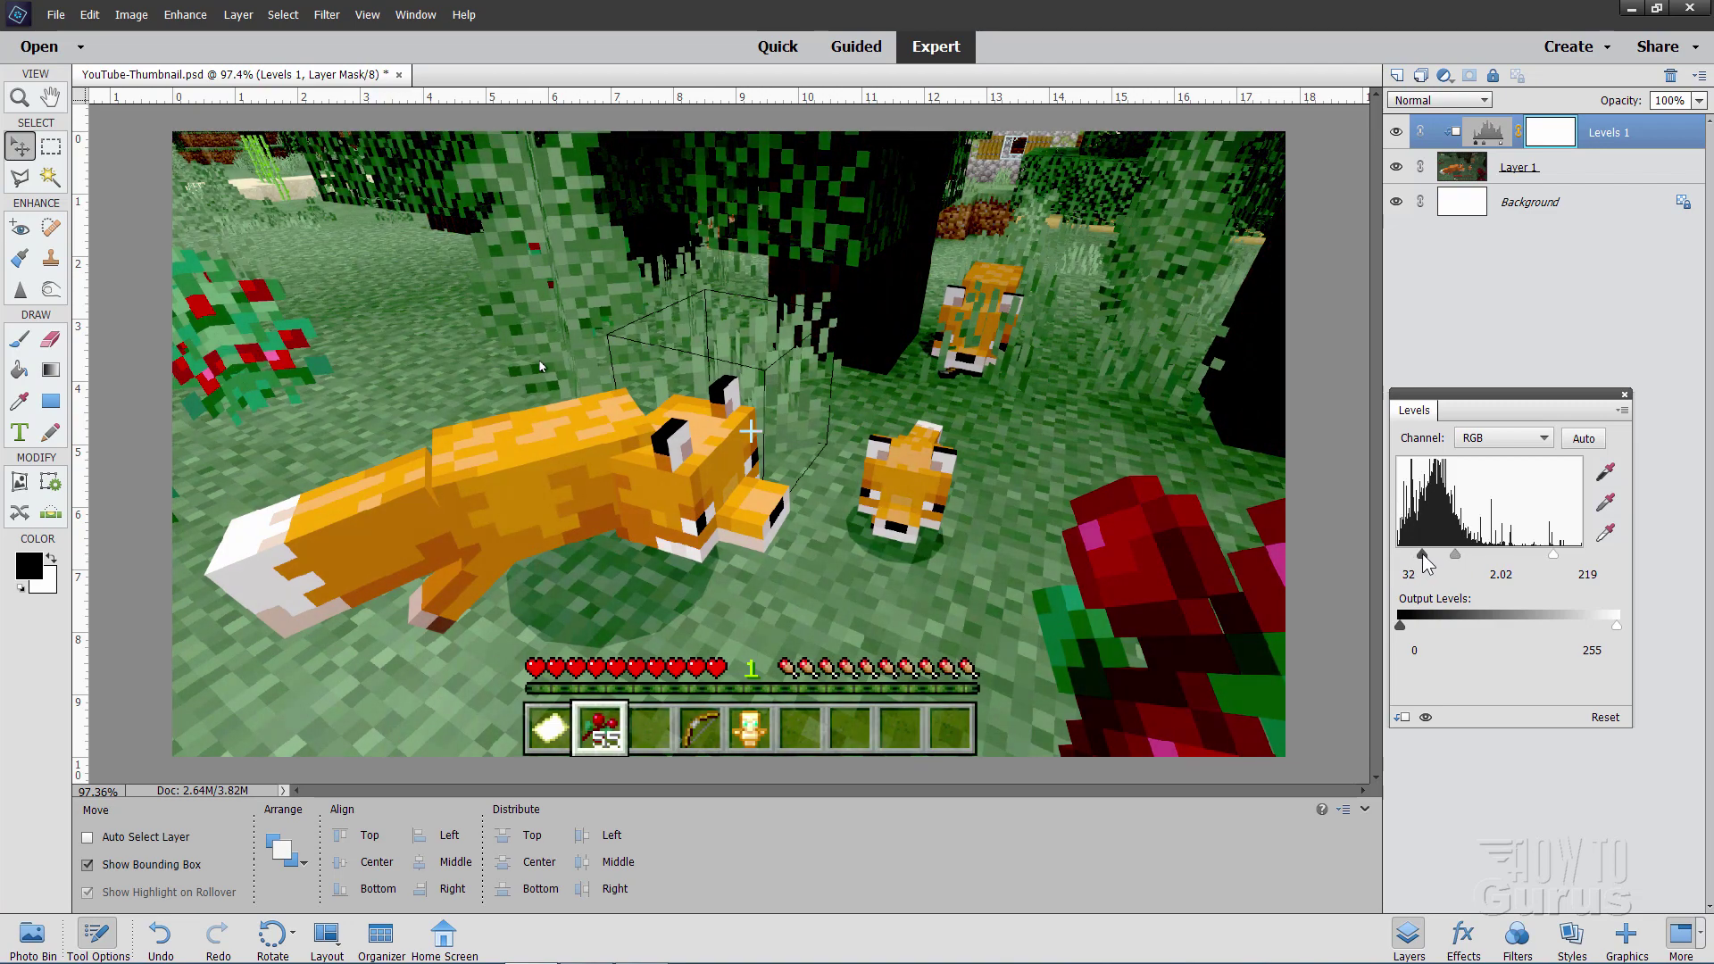
{"action": "left_click_drag", "start_coordinate": [1422, 554], "coordinate": [1425, 555]}
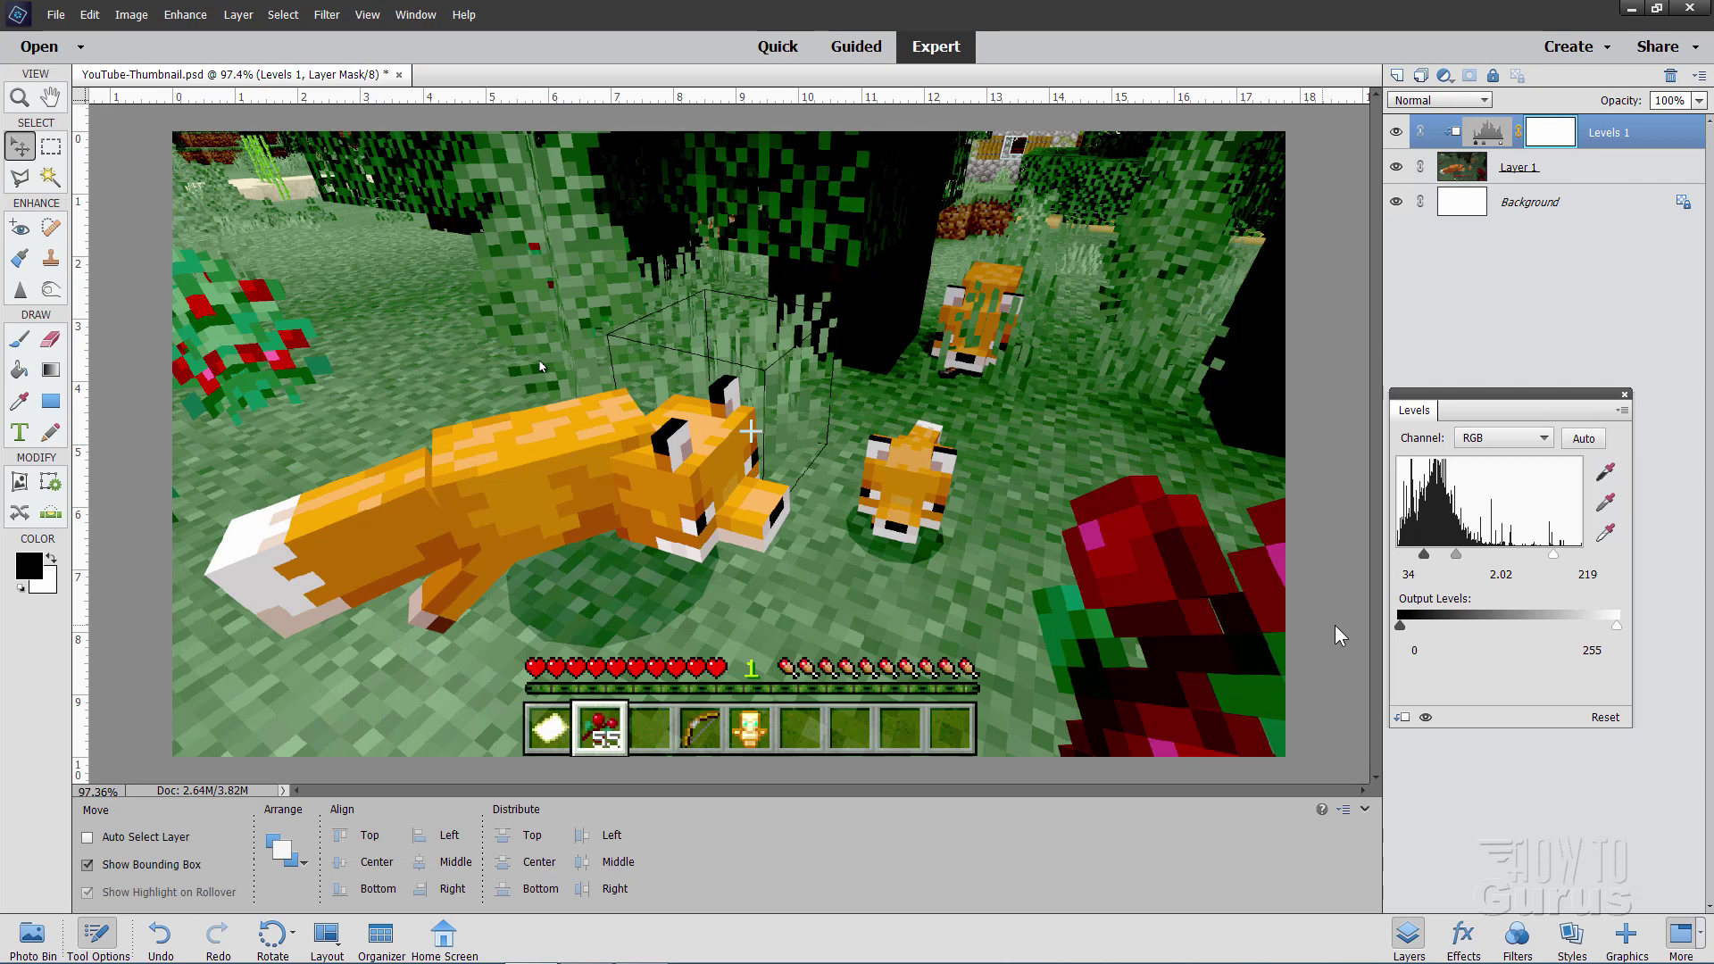
{"action": "left_click", "coordinate": [1625, 394]}
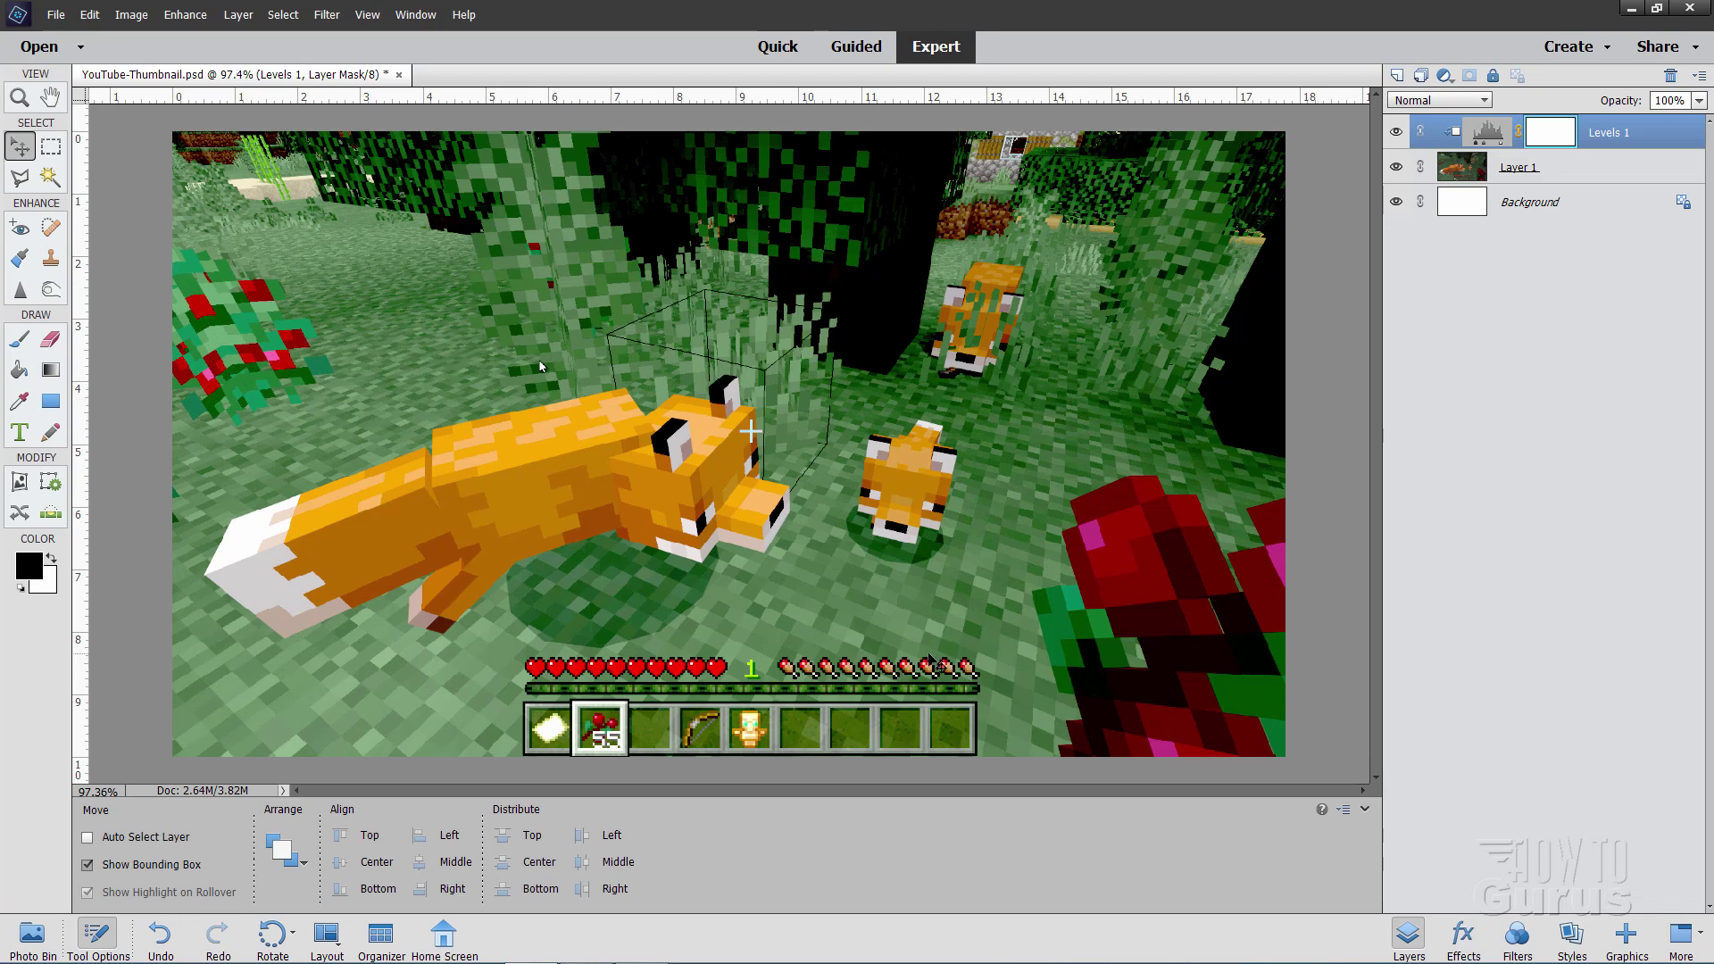
Step: Choose the Horizontal Type tool with white as the text colour
{"action": "left_click", "coordinate": [19, 432]}
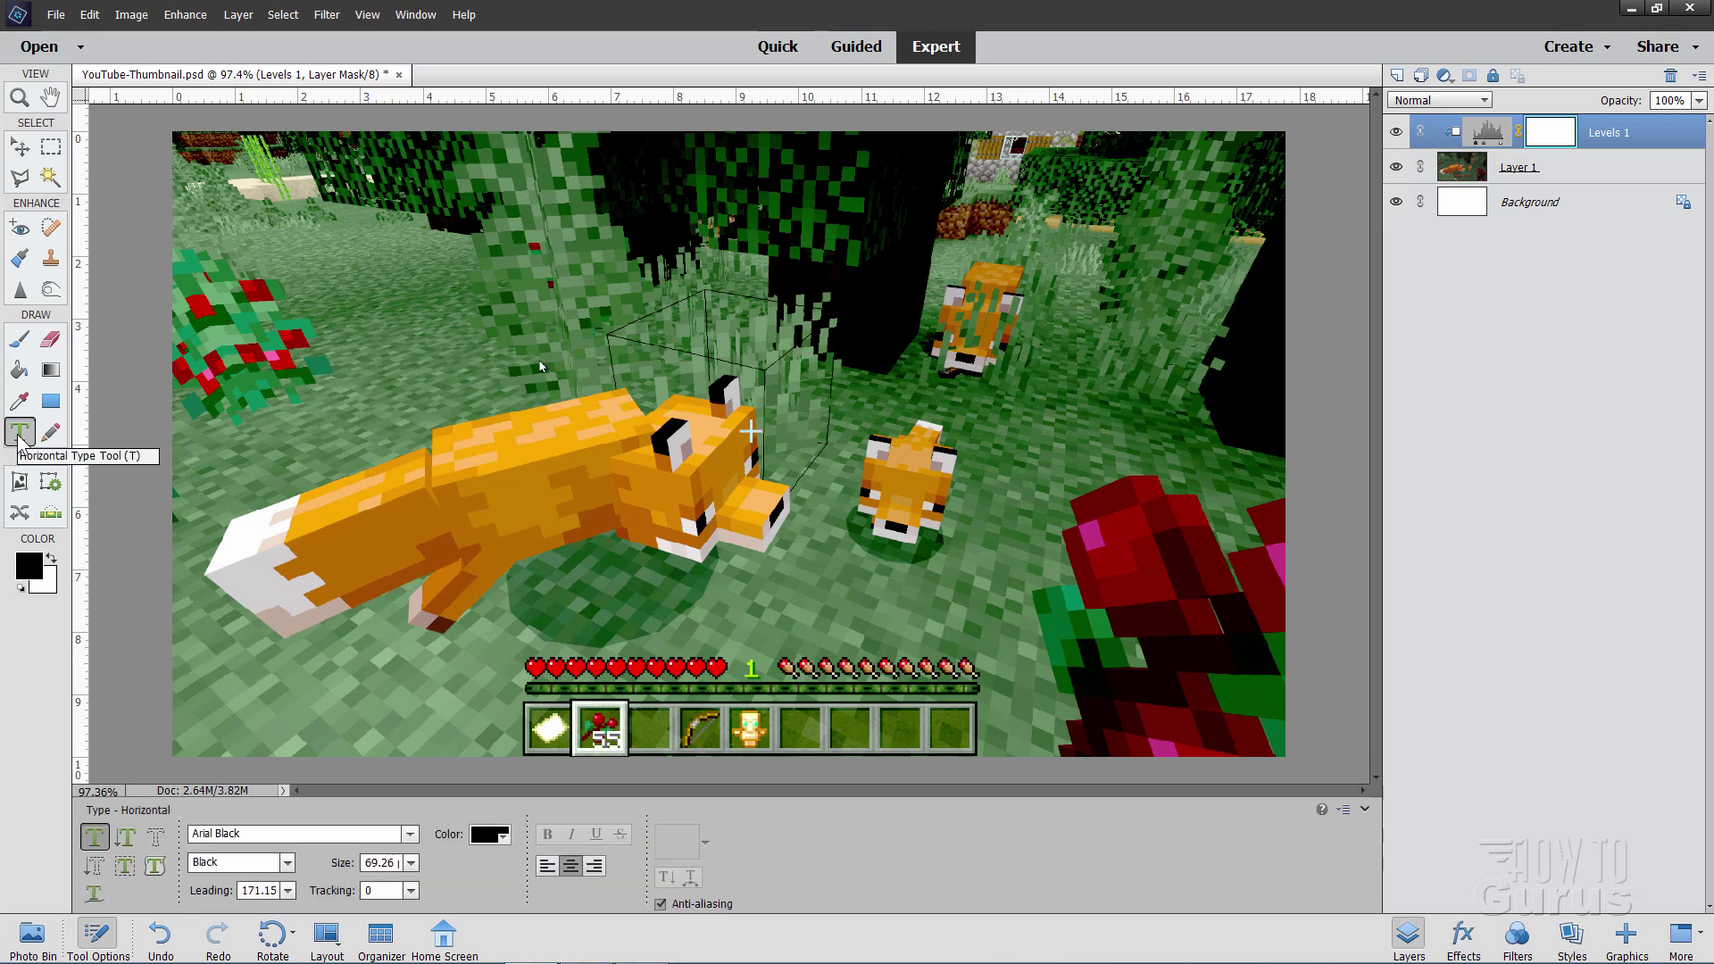
{"action": "left_click", "coordinate": [486, 835]}
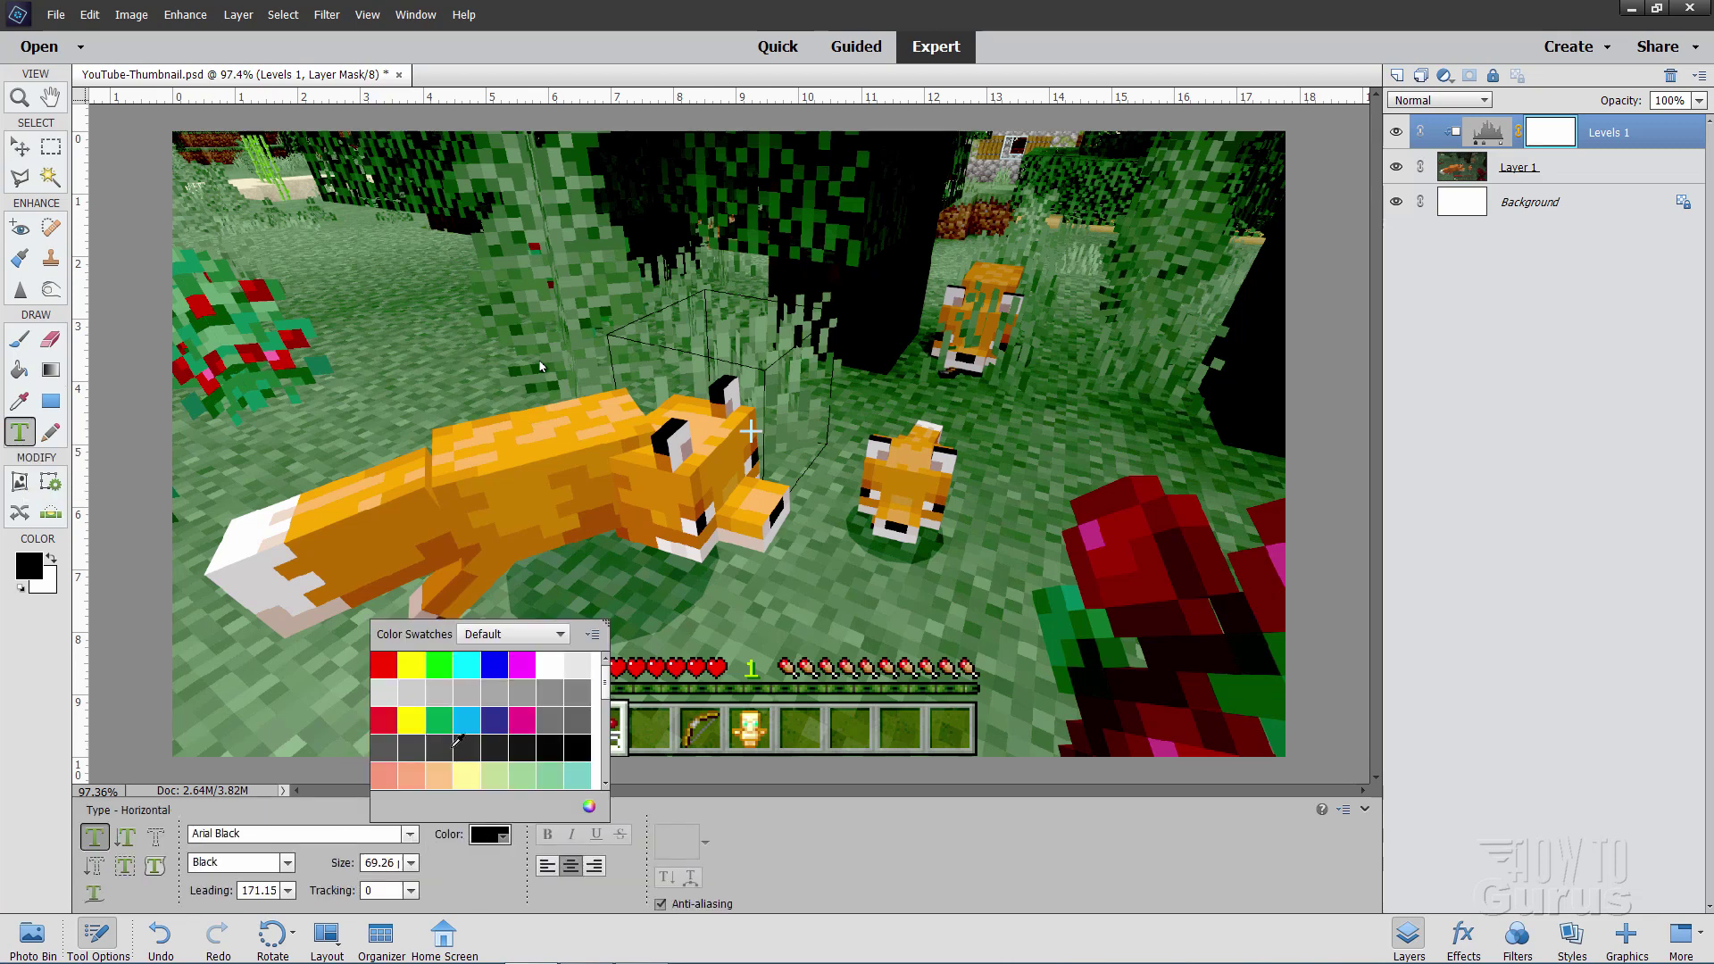
{"action": "left_click", "coordinate": [550, 665]}
{"action": "left_click", "coordinate": [491, 835]}
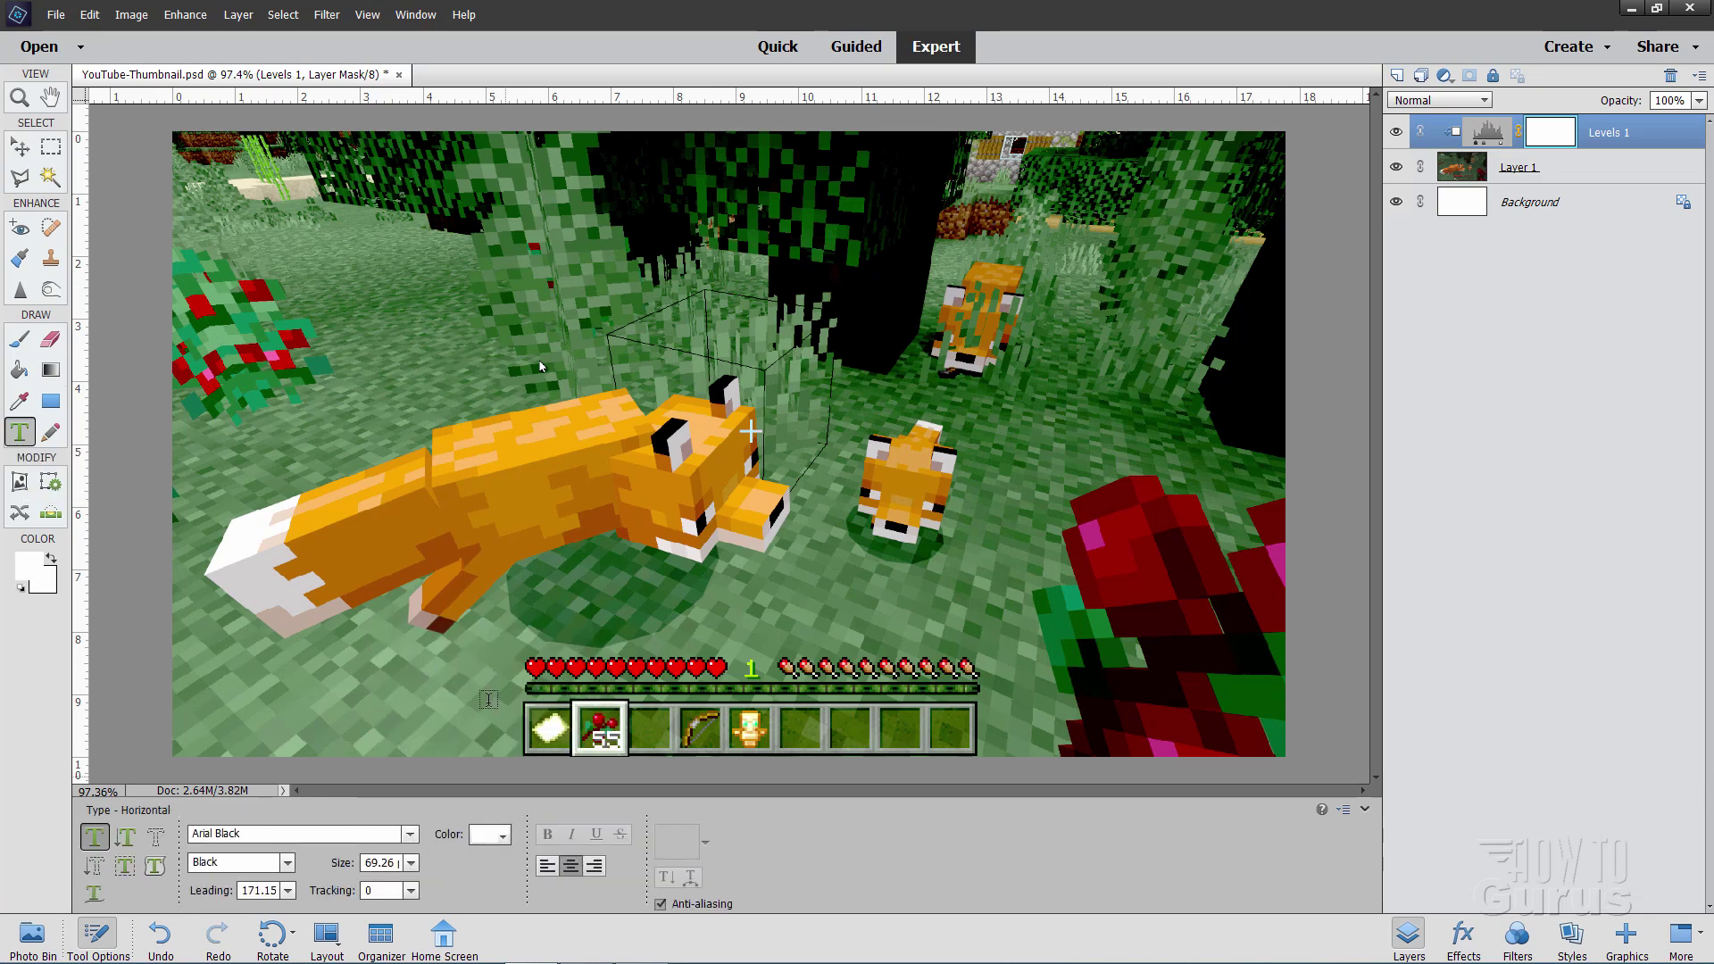
Step: Type the caption 'This is some text' near the bottom left and commit it
{"action": "left_click", "coordinate": [483, 688]}
{"action": "type", "text": "This is smo"}
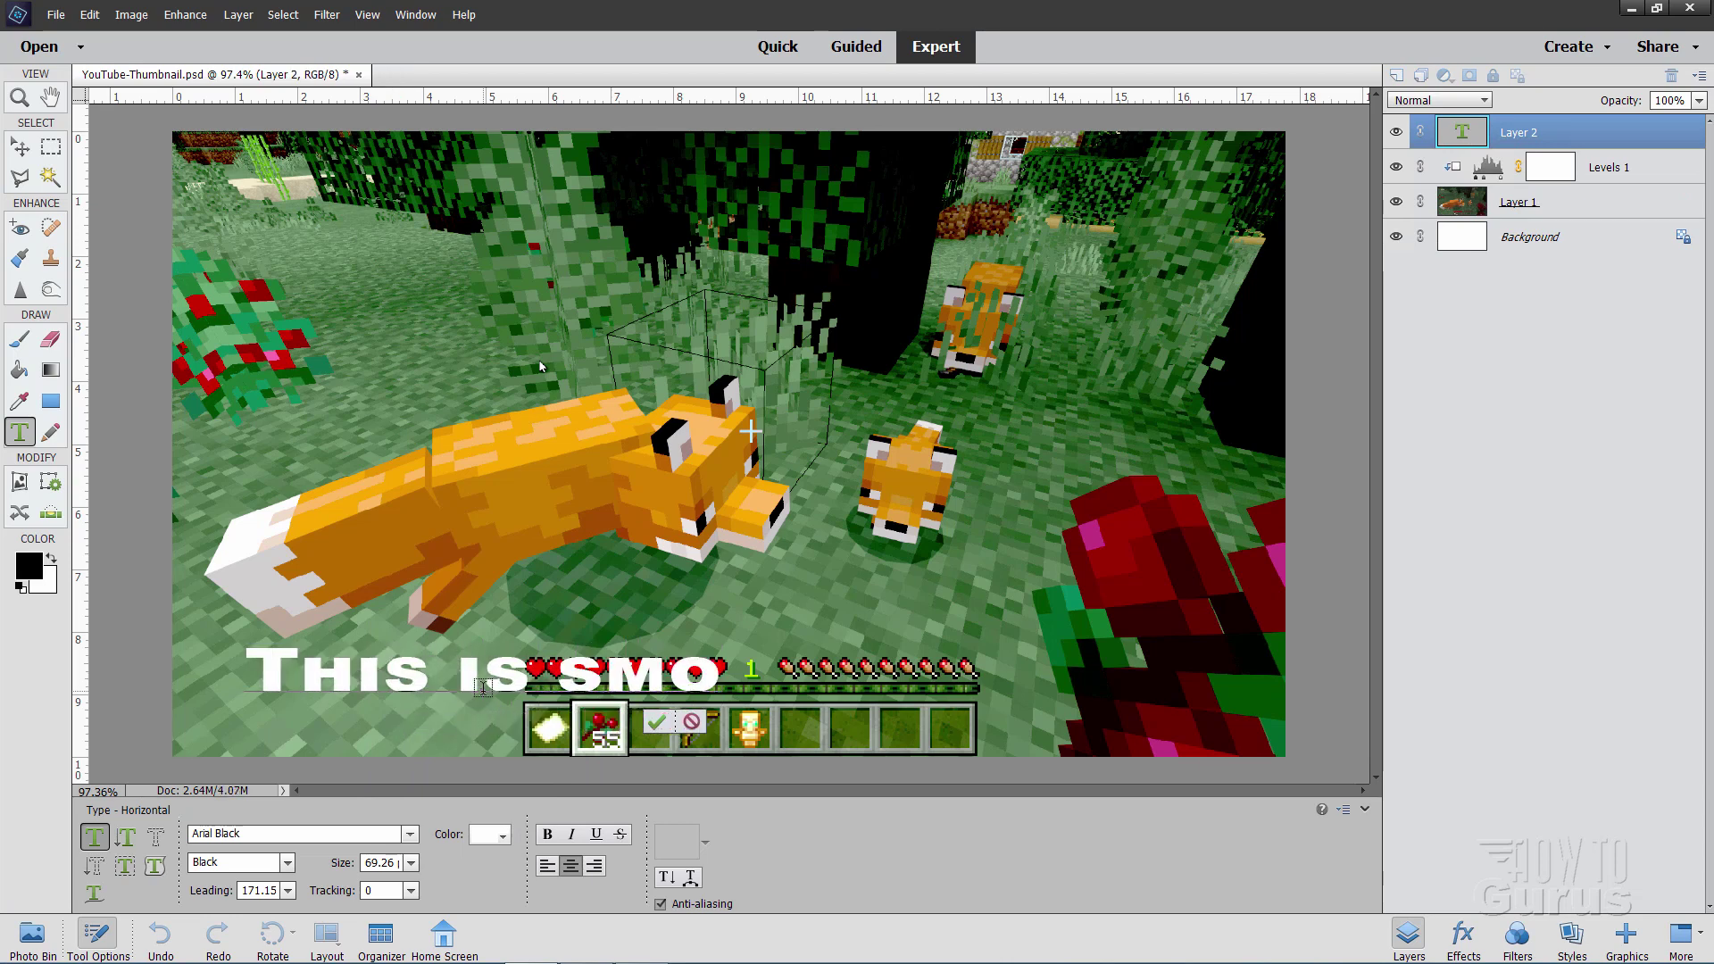
{"action": "key", "text": "BackSpace"}
{"action": "key", "text": "BackSpace"}
{"action": "type", "text": "ome text"}
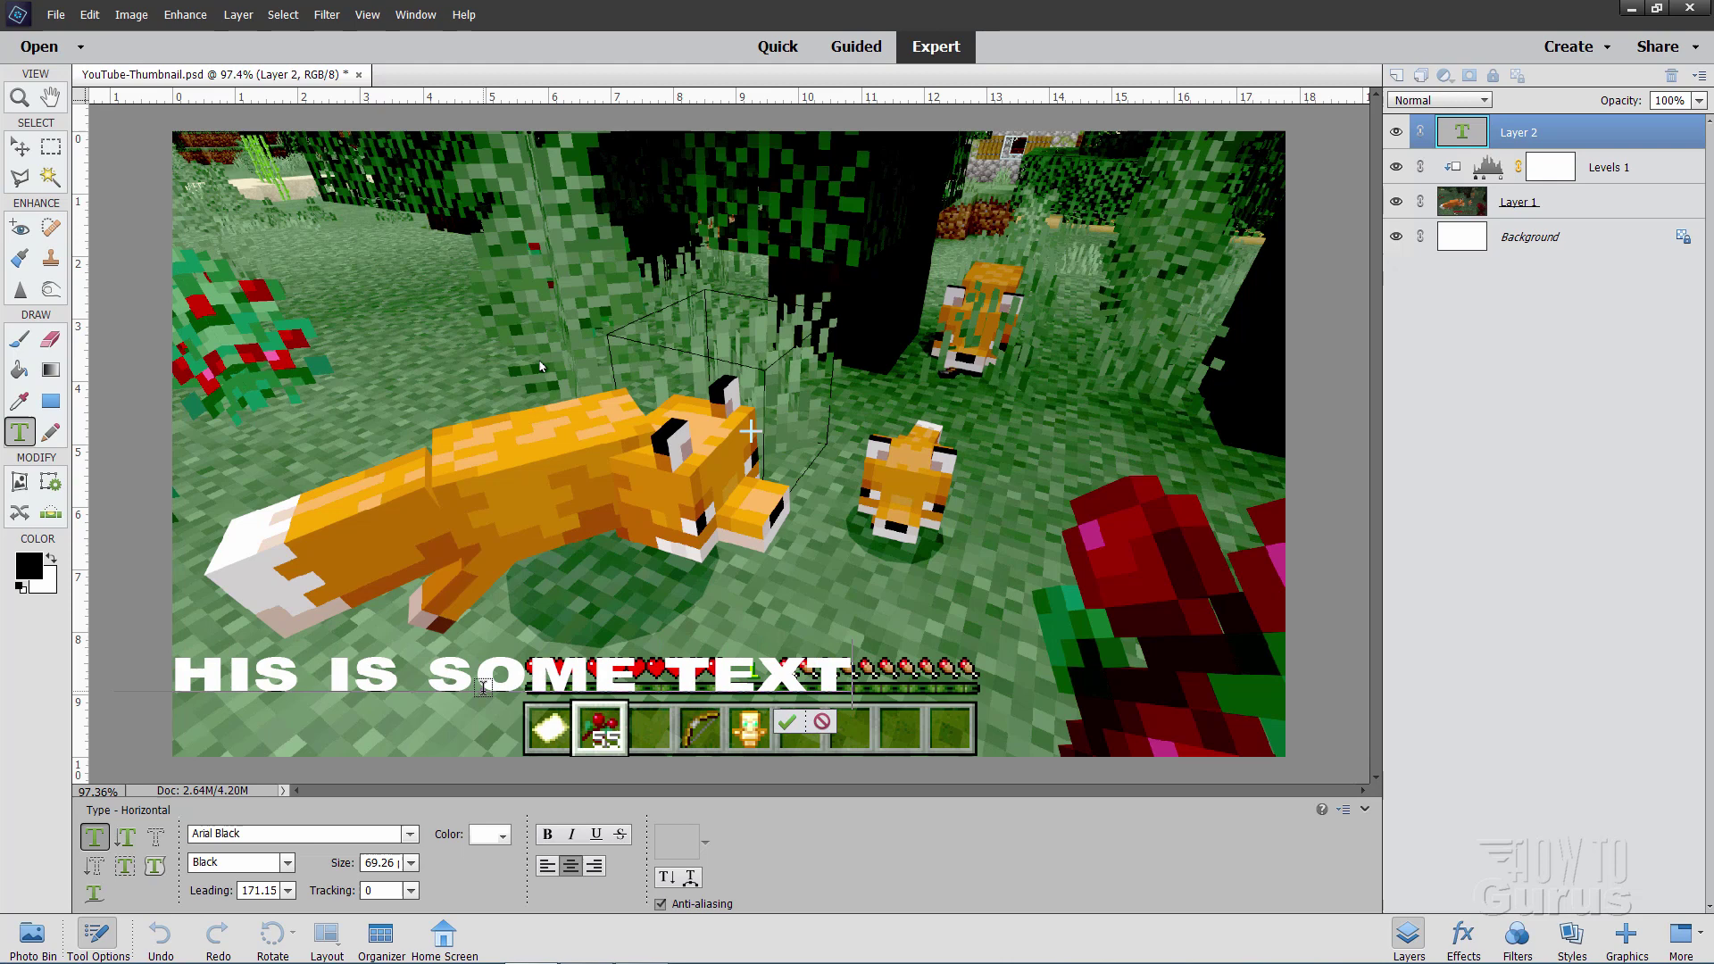
{"action": "left_click", "coordinate": [787, 722]}
Step: Move the caption and stretch it to about 119% width and 290% height, then apply
{"action": "key", "text": "v"}
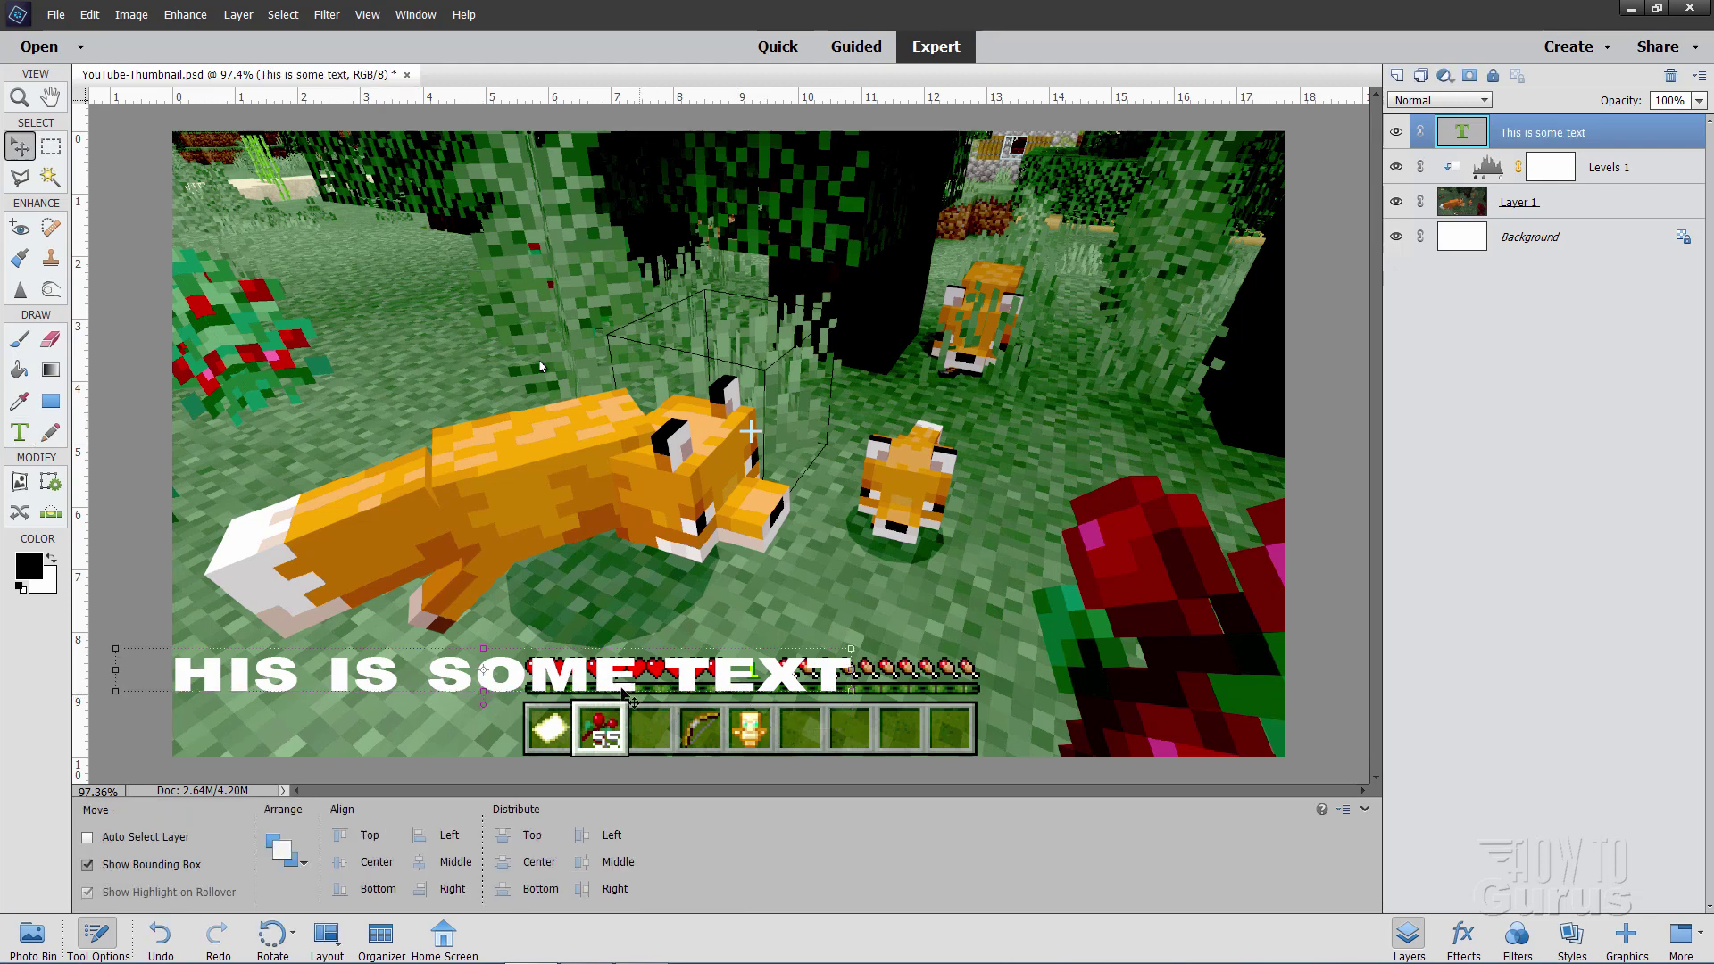
{"action": "left_click_drag", "start_coordinate": [599, 685], "coordinate": [794, 625]}
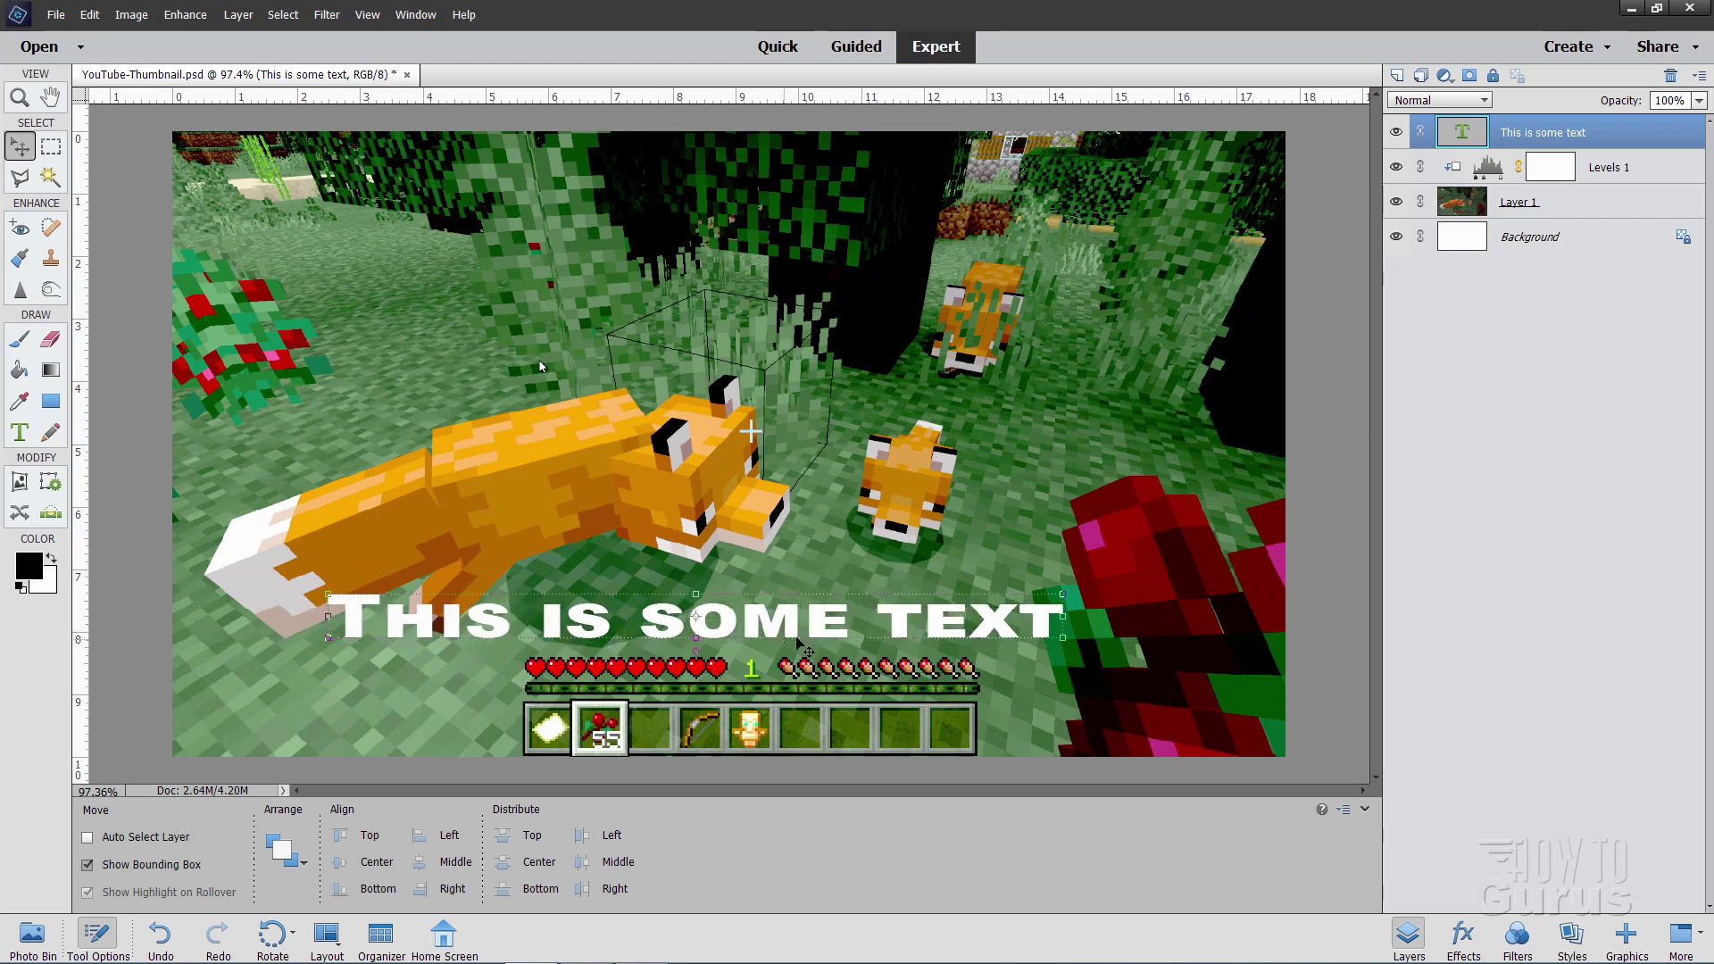
{"action": "left_click_drag", "start_coordinate": [1062, 616], "coordinate": [1113, 505]}
{"action": "left_click_drag", "start_coordinate": [720, 585], "coordinate": [720, 515]}
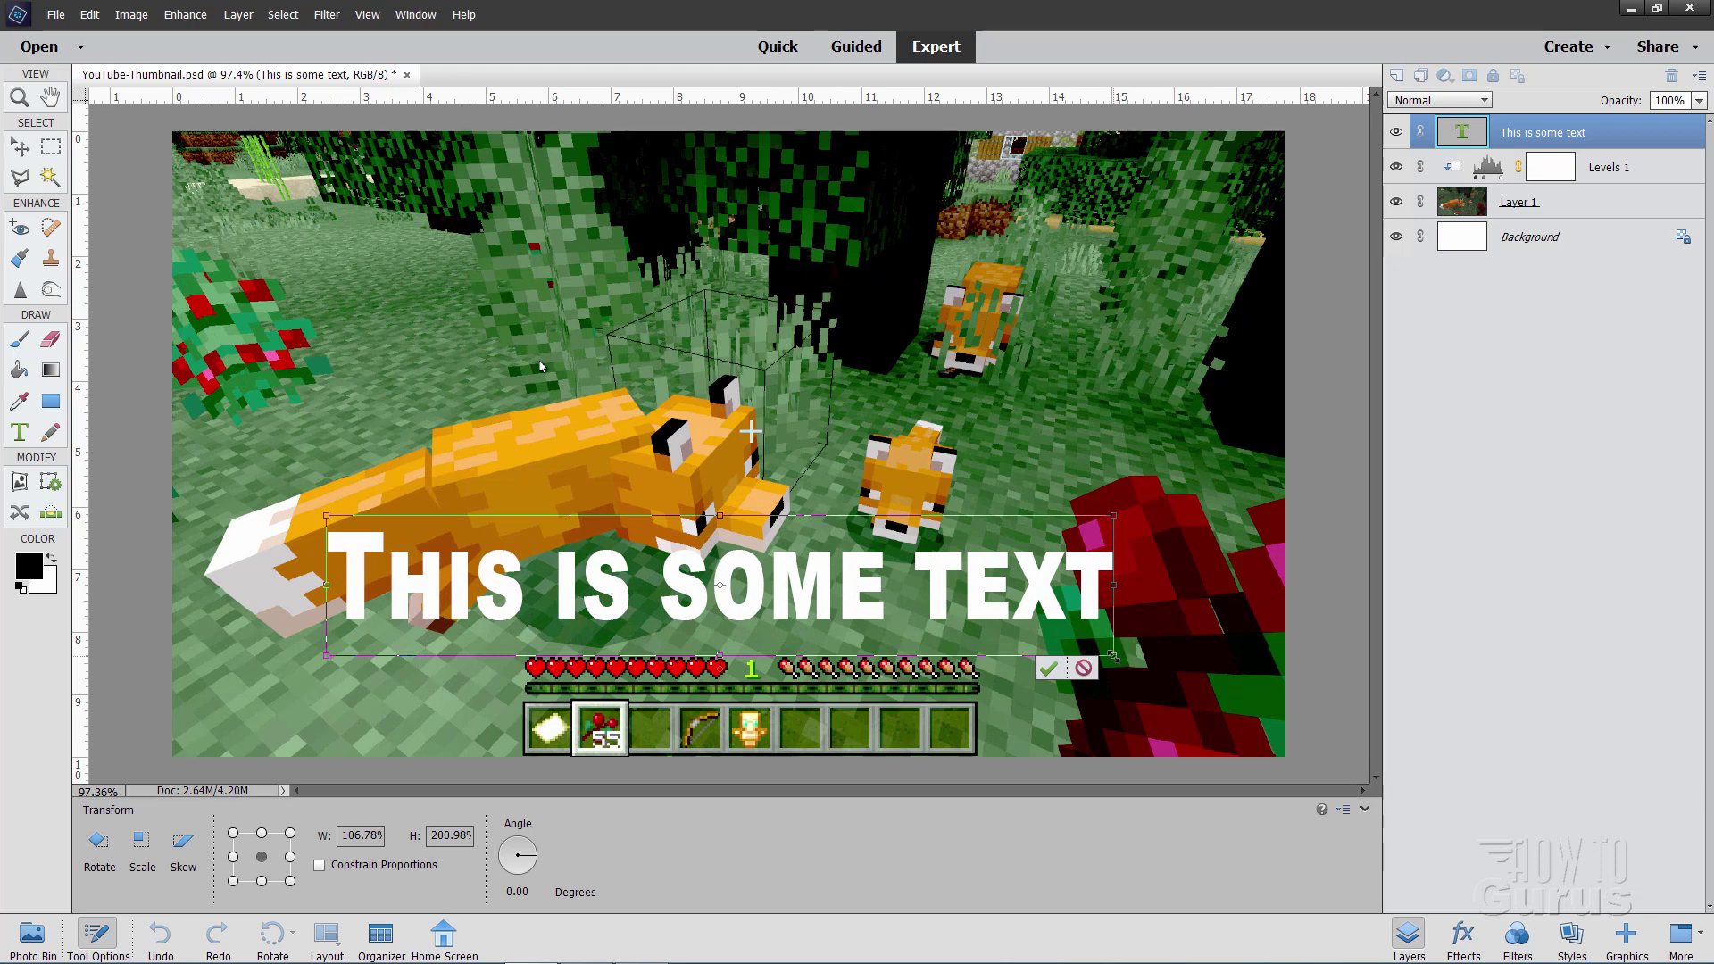
{"action": "left_click_drag", "start_coordinate": [1114, 656], "coordinate": [1201, 717]}
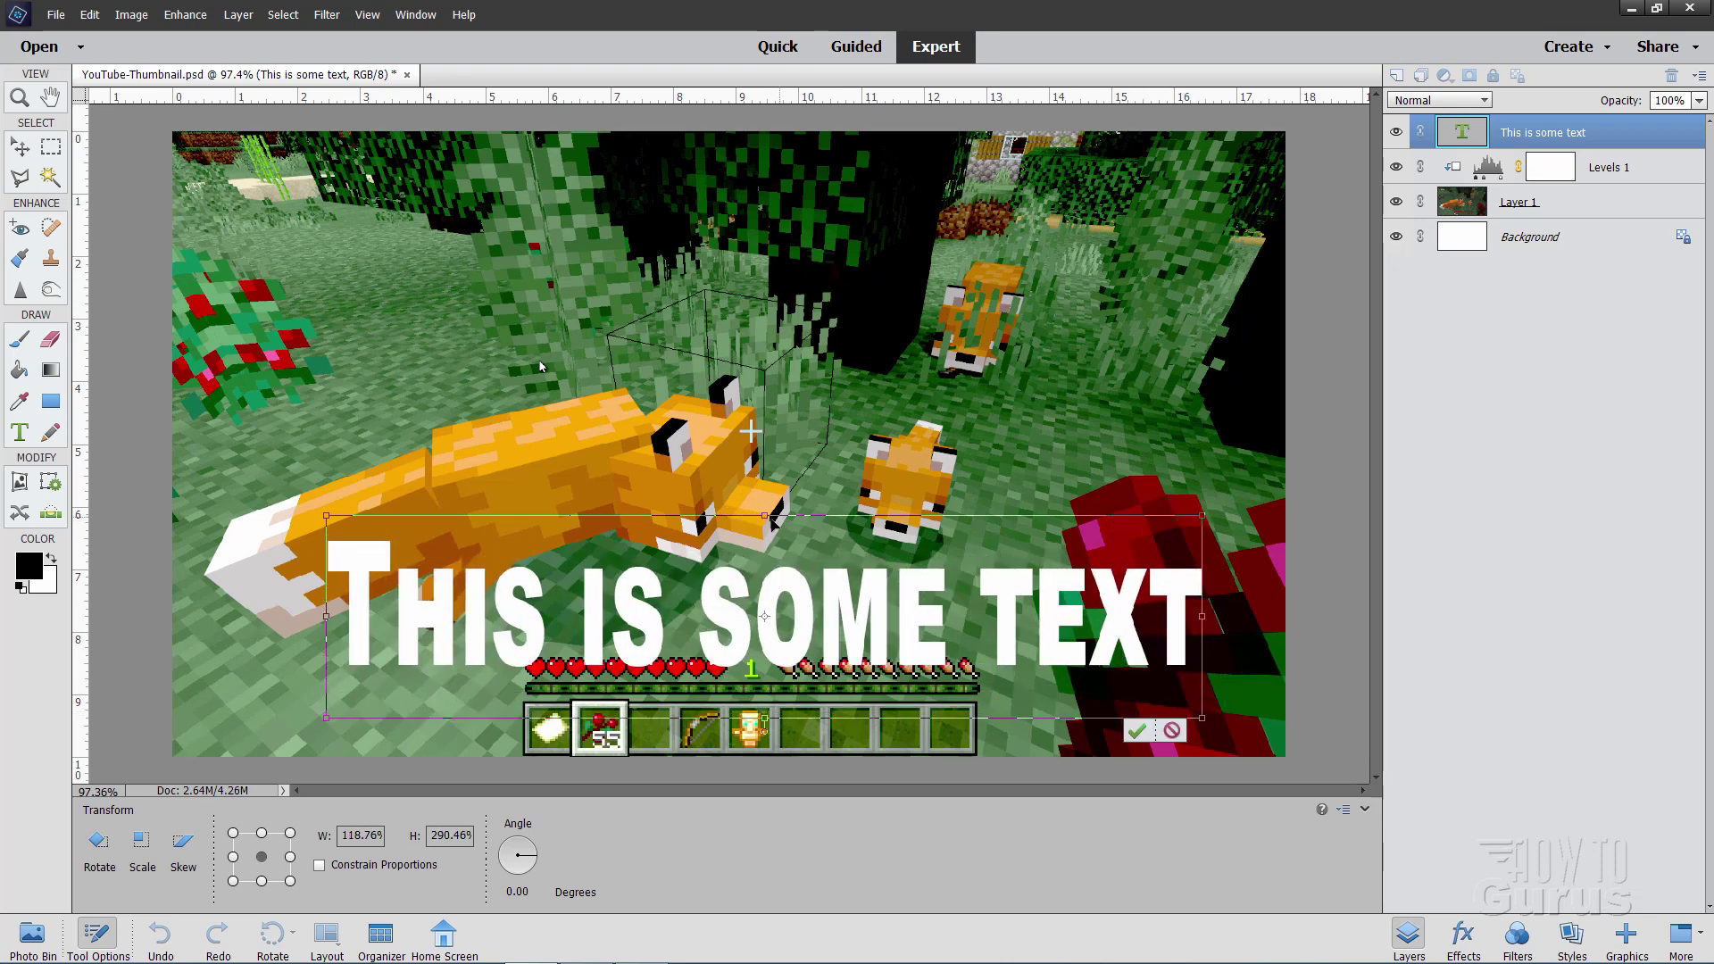
{"action": "left_click_drag", "start_coordinate": [801, 614], "coordinate": [787, 609]}
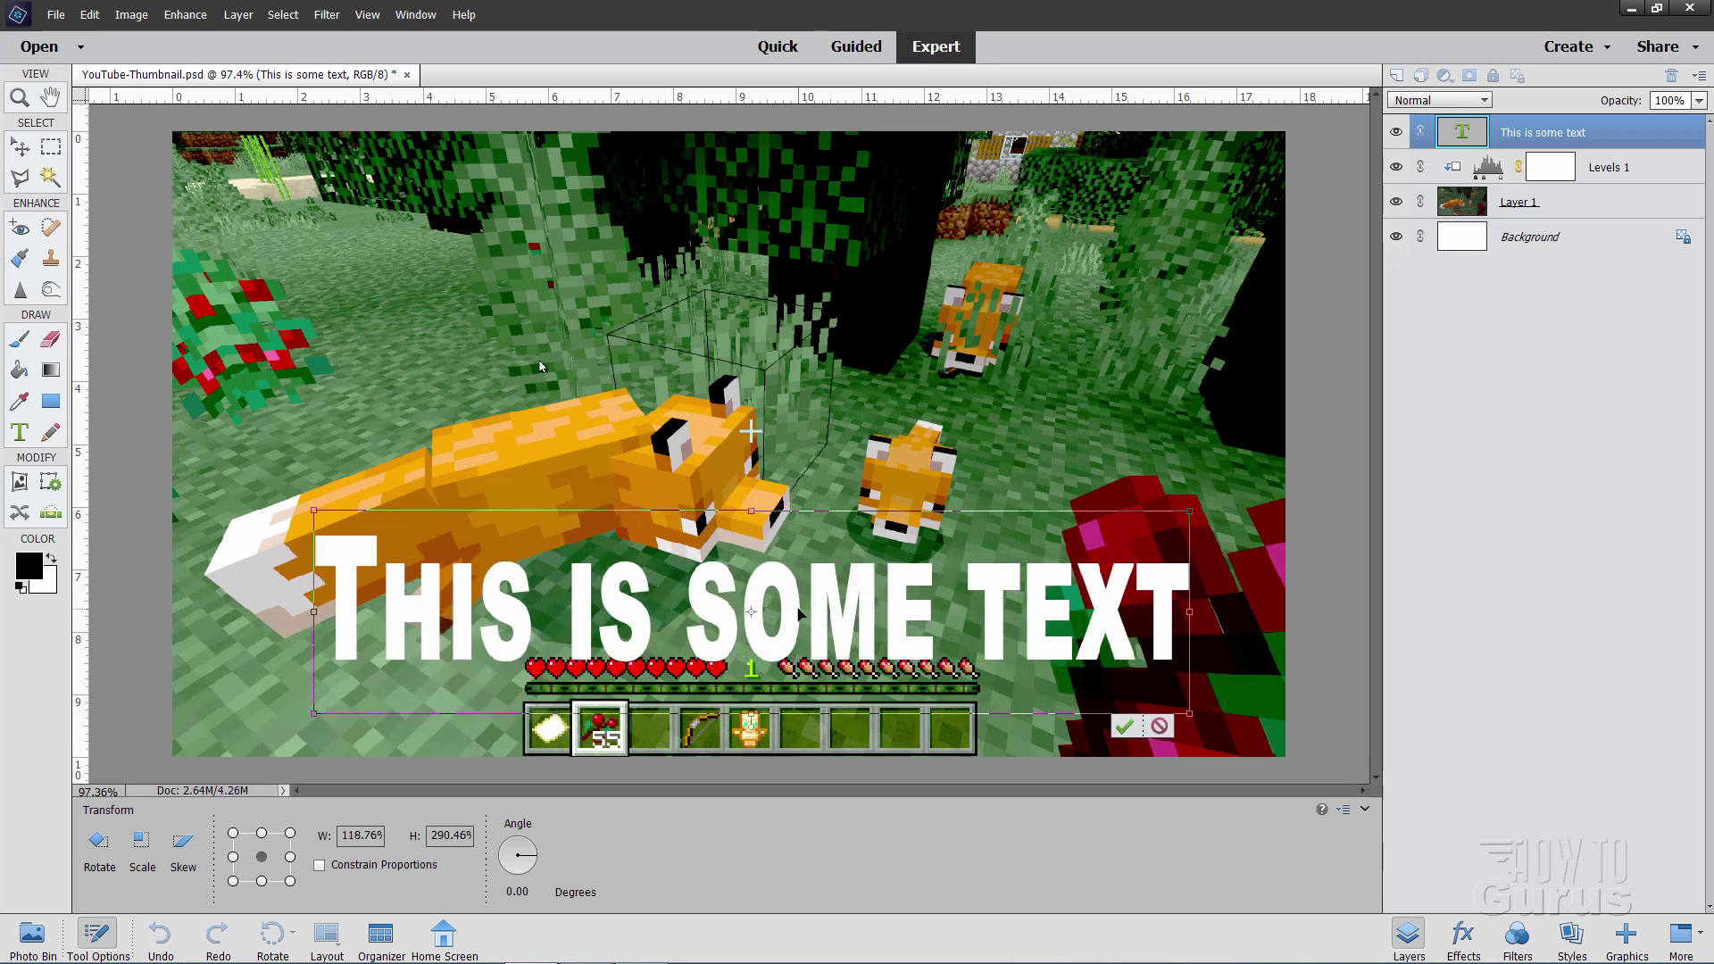
{"action": "left_click", "coordinate": [1126, 730]}
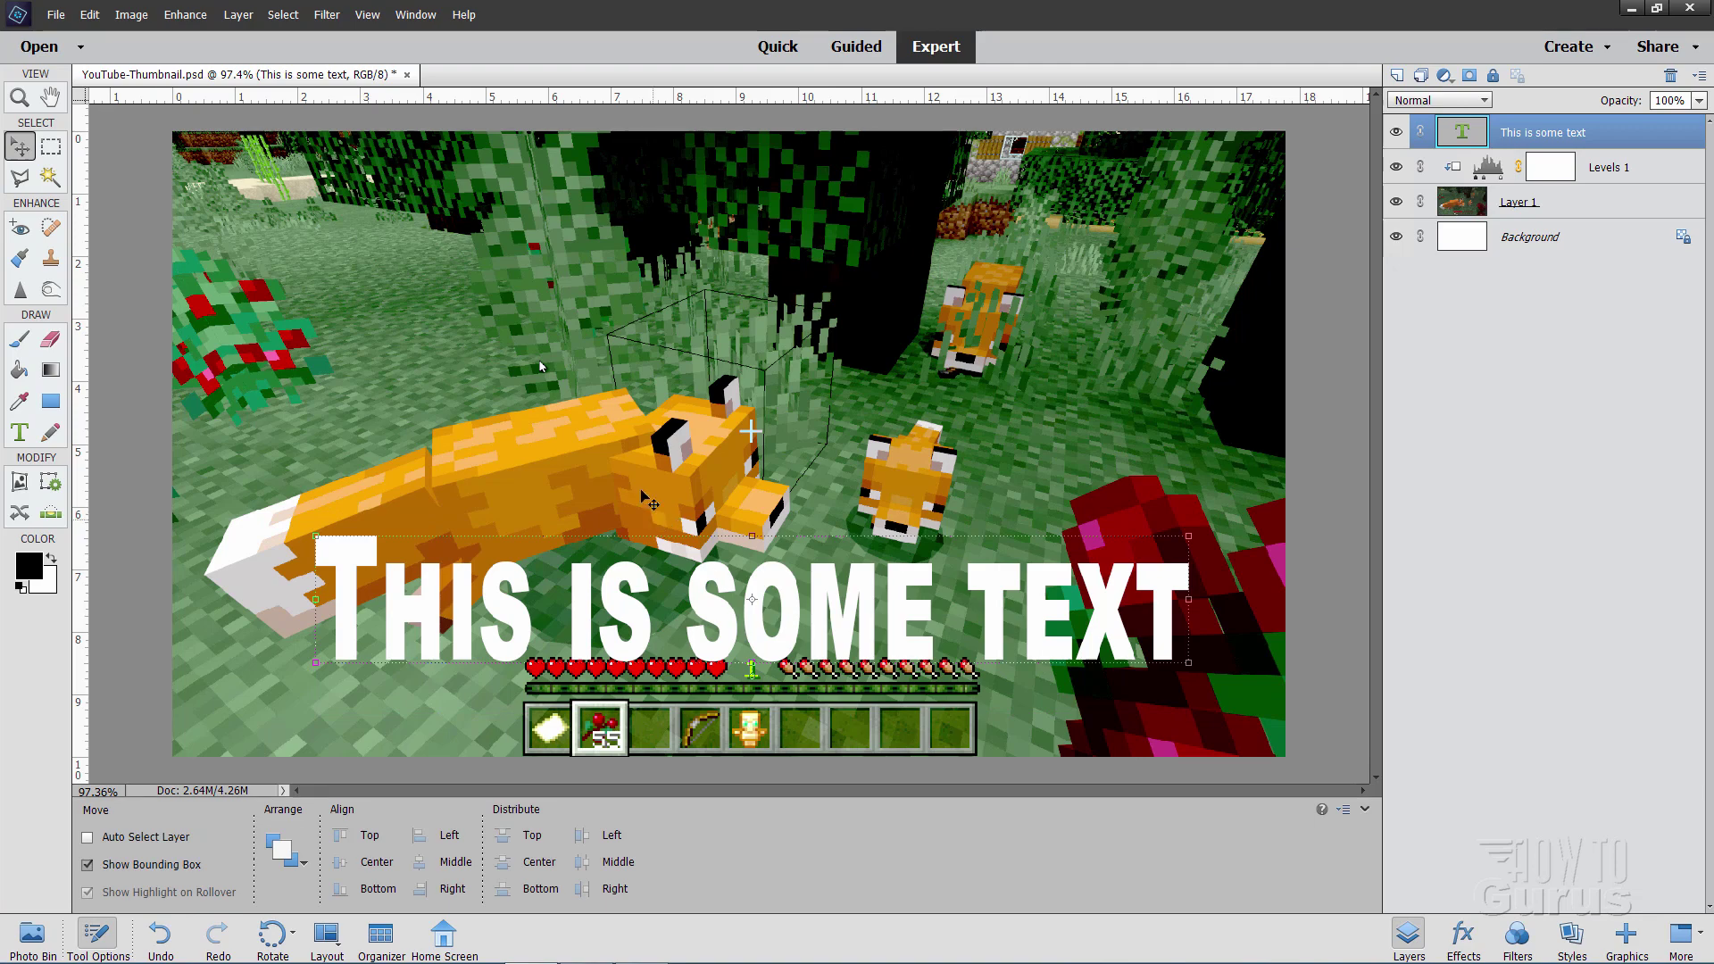
Step: Enable a drop shadow on the caption with 100% opacity and 15 px distance
{"action": "left_click", "coordinate": [236, 16]}
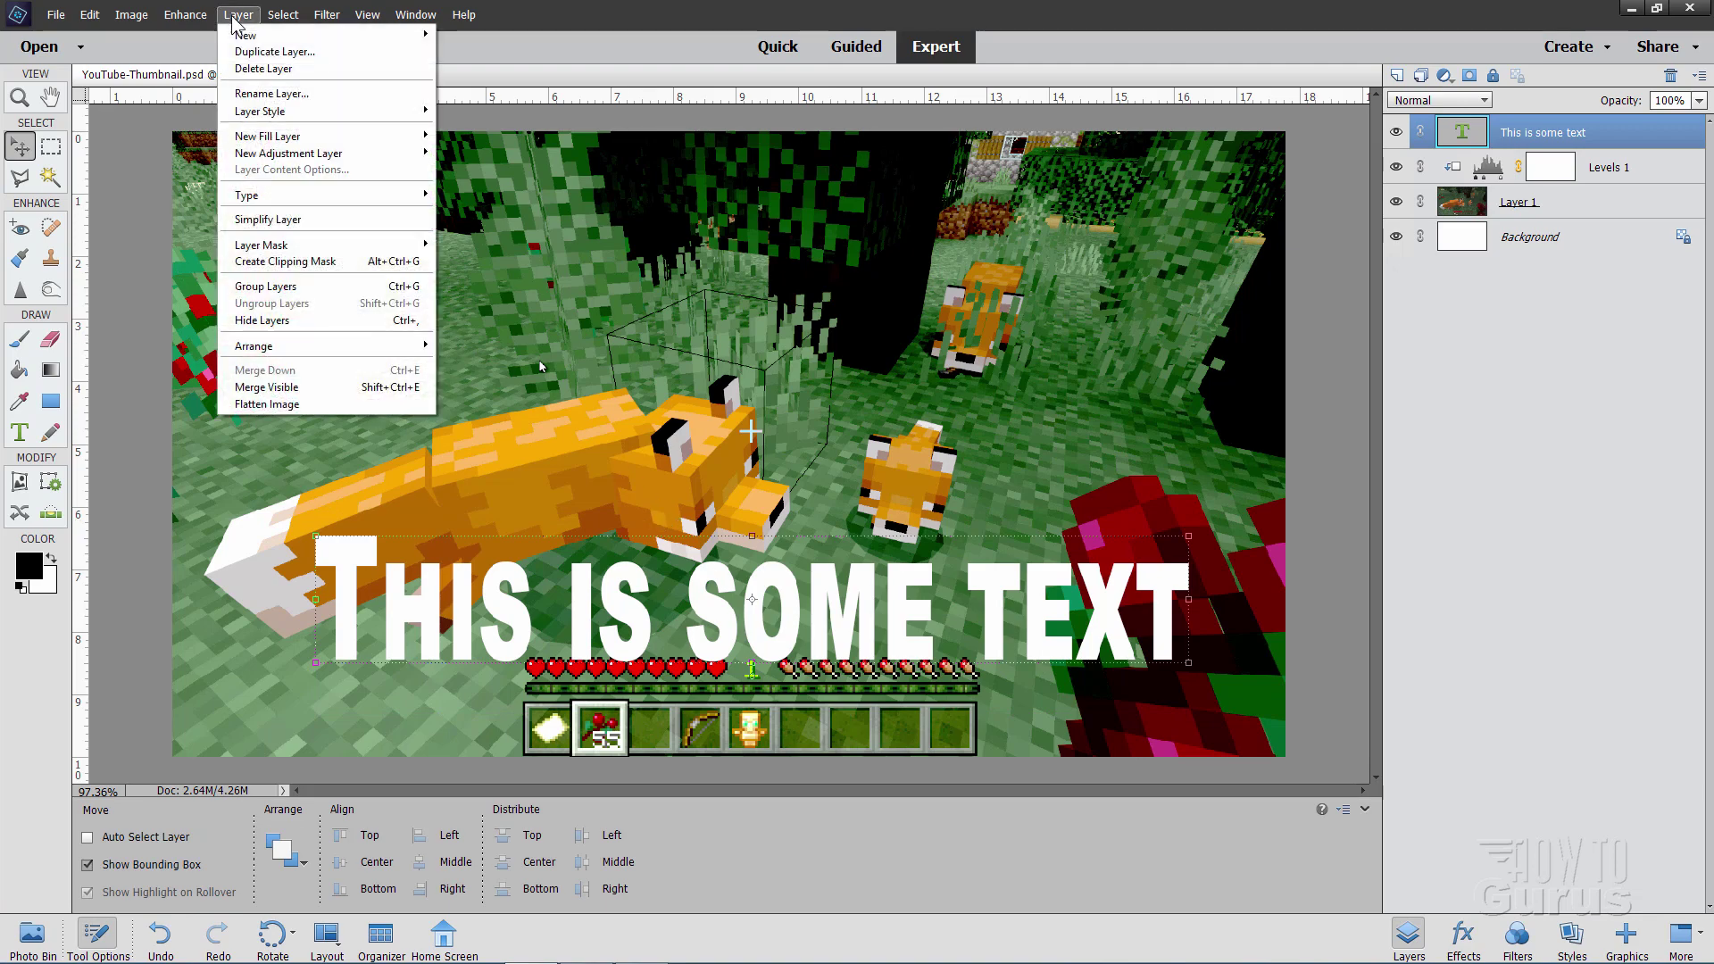
{"action": "mouse_move", "coordinate": [286, 115]}
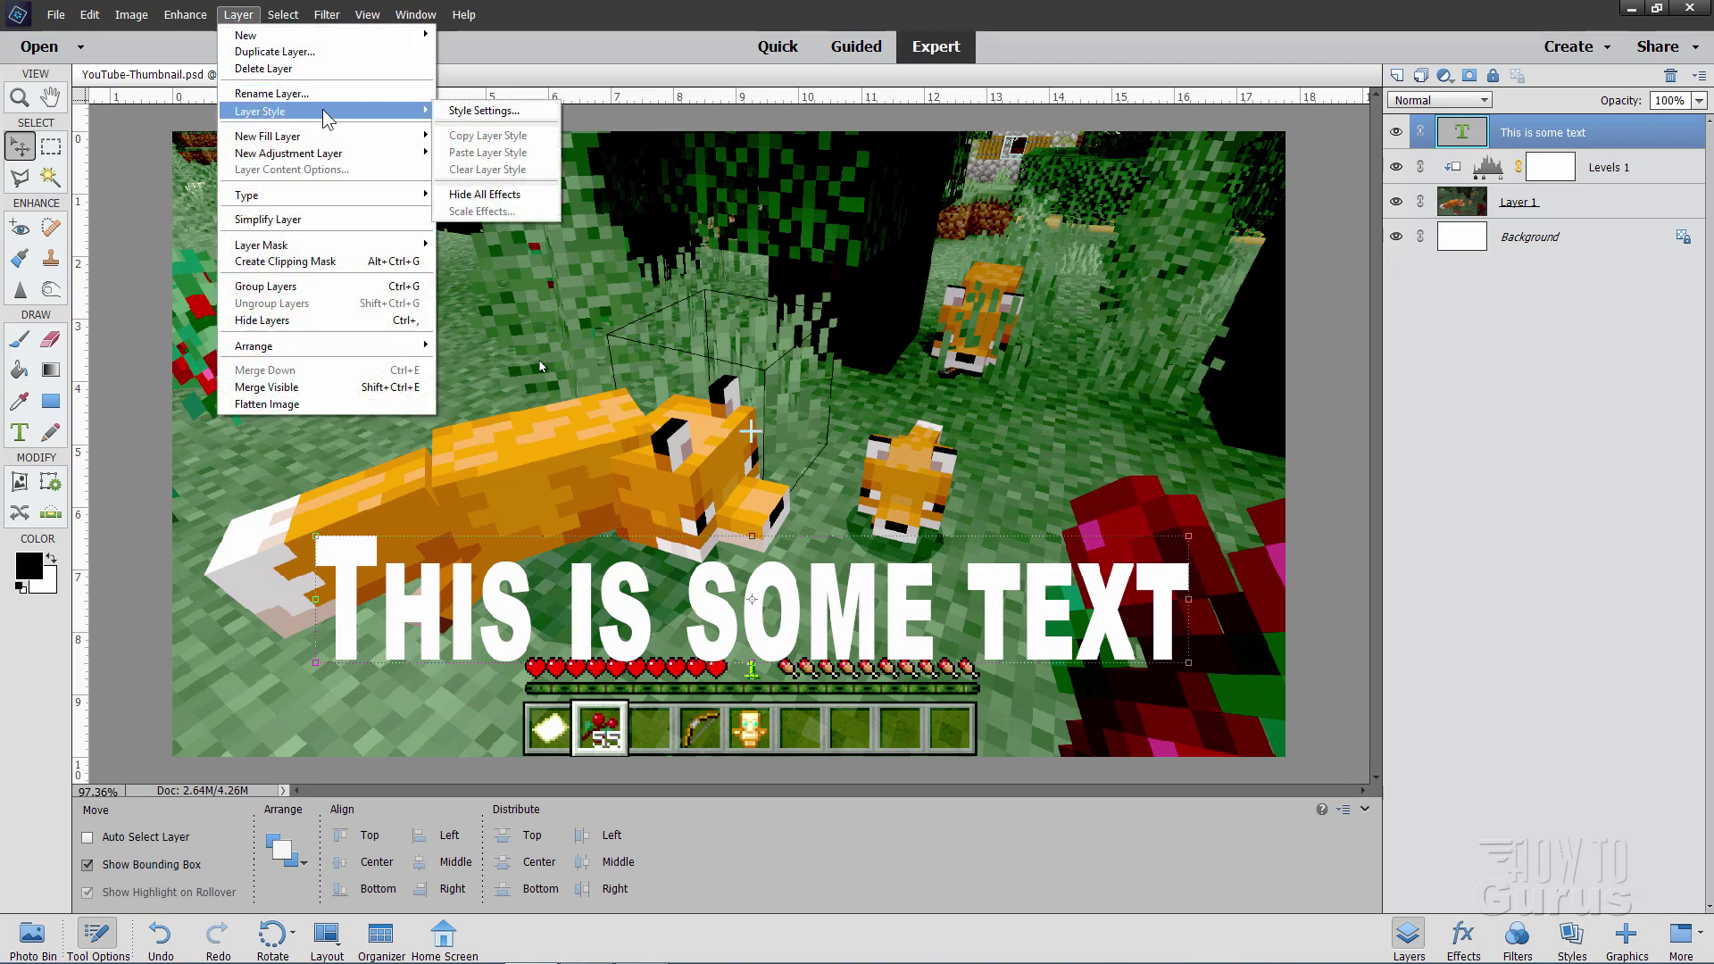
{"action": "left_click", "coordinate": [457, 110]}
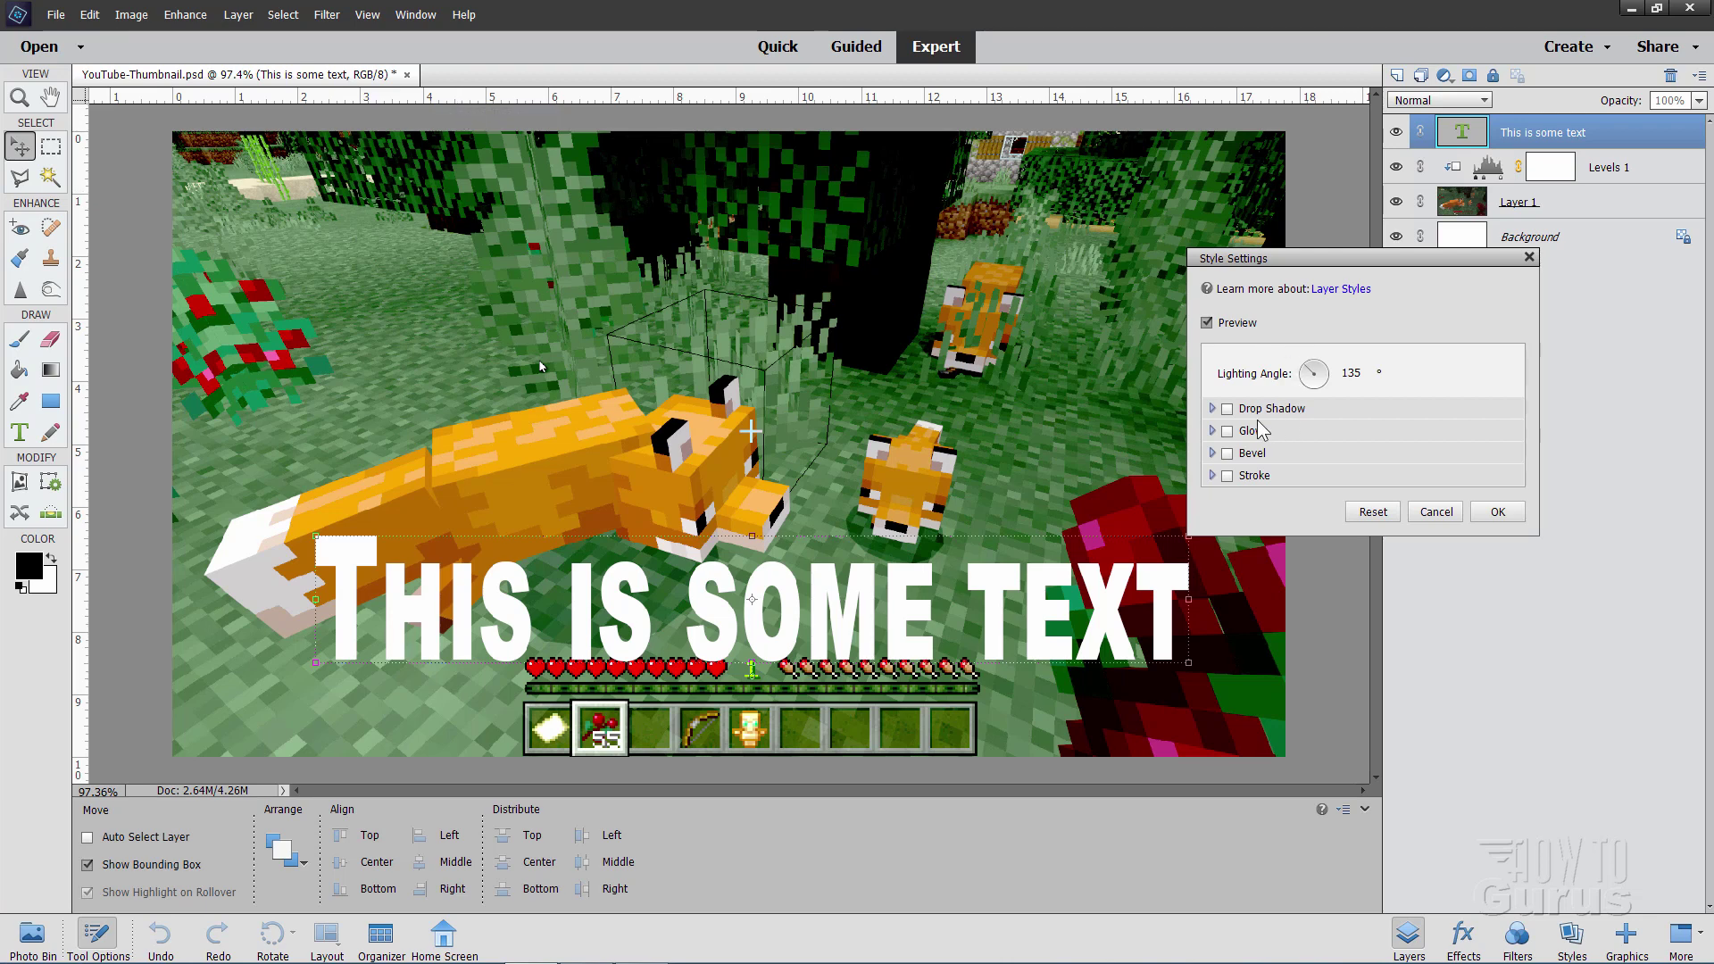
{"action": "left_click", "coordinate": [1227, 408]}
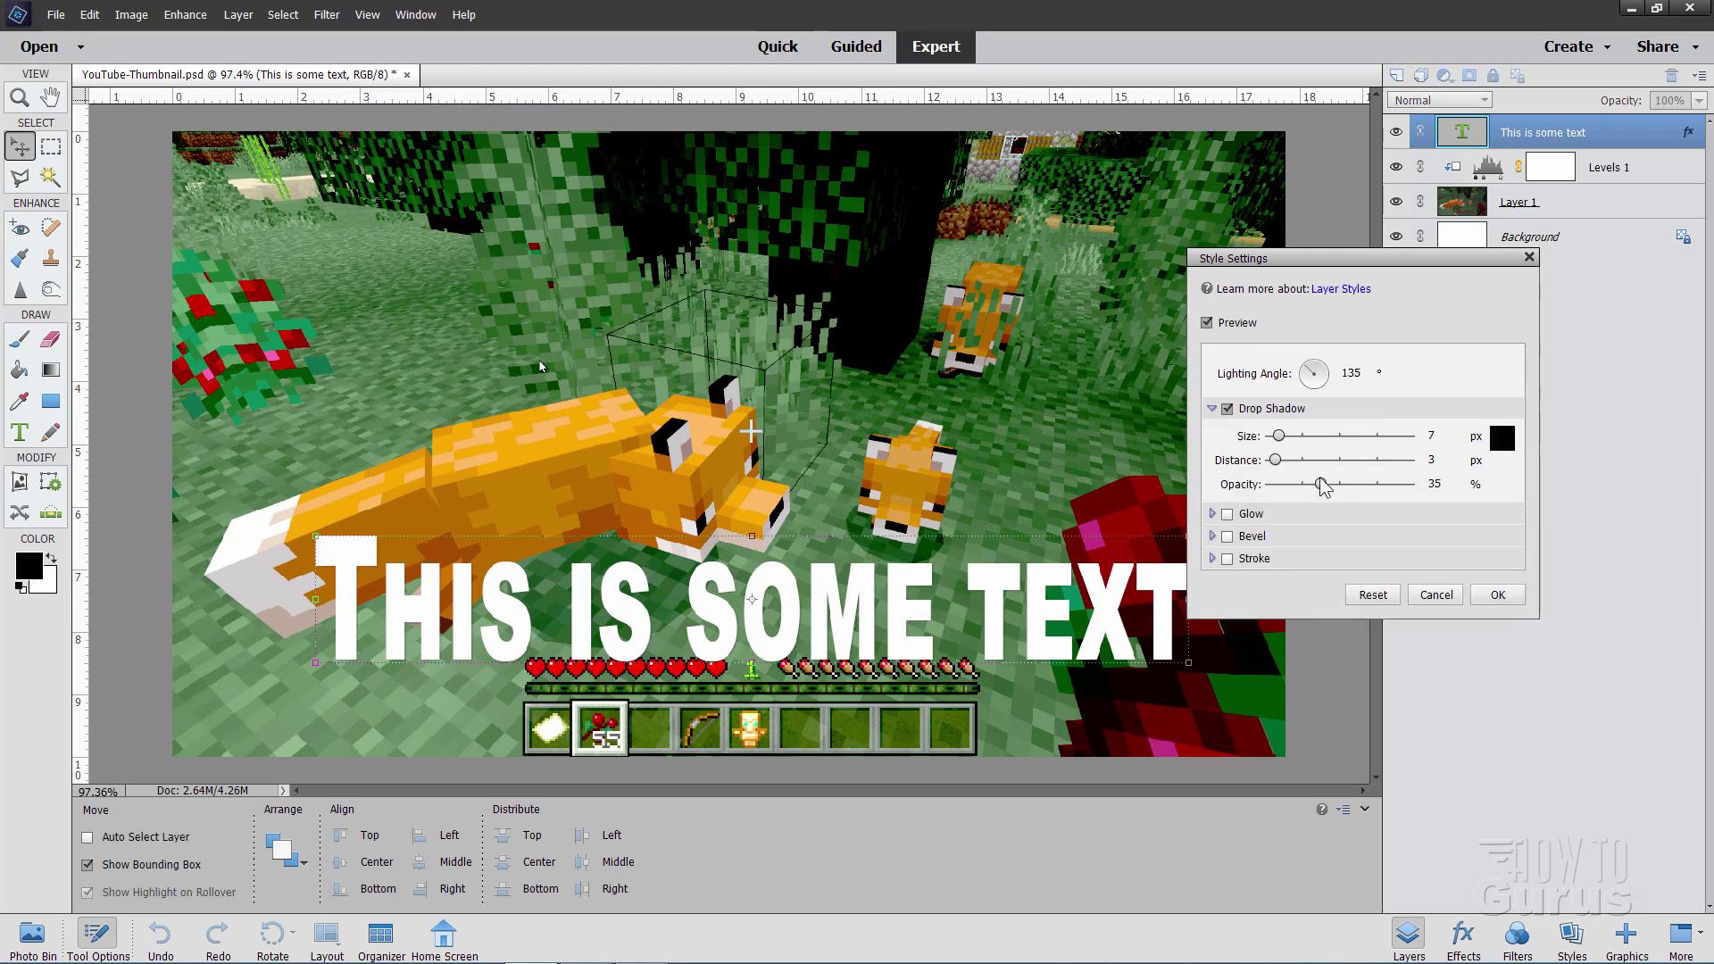
{"action": "left_click_drag", "start_coordinate": [1322, 485], "coordinate": [1473, 482]}
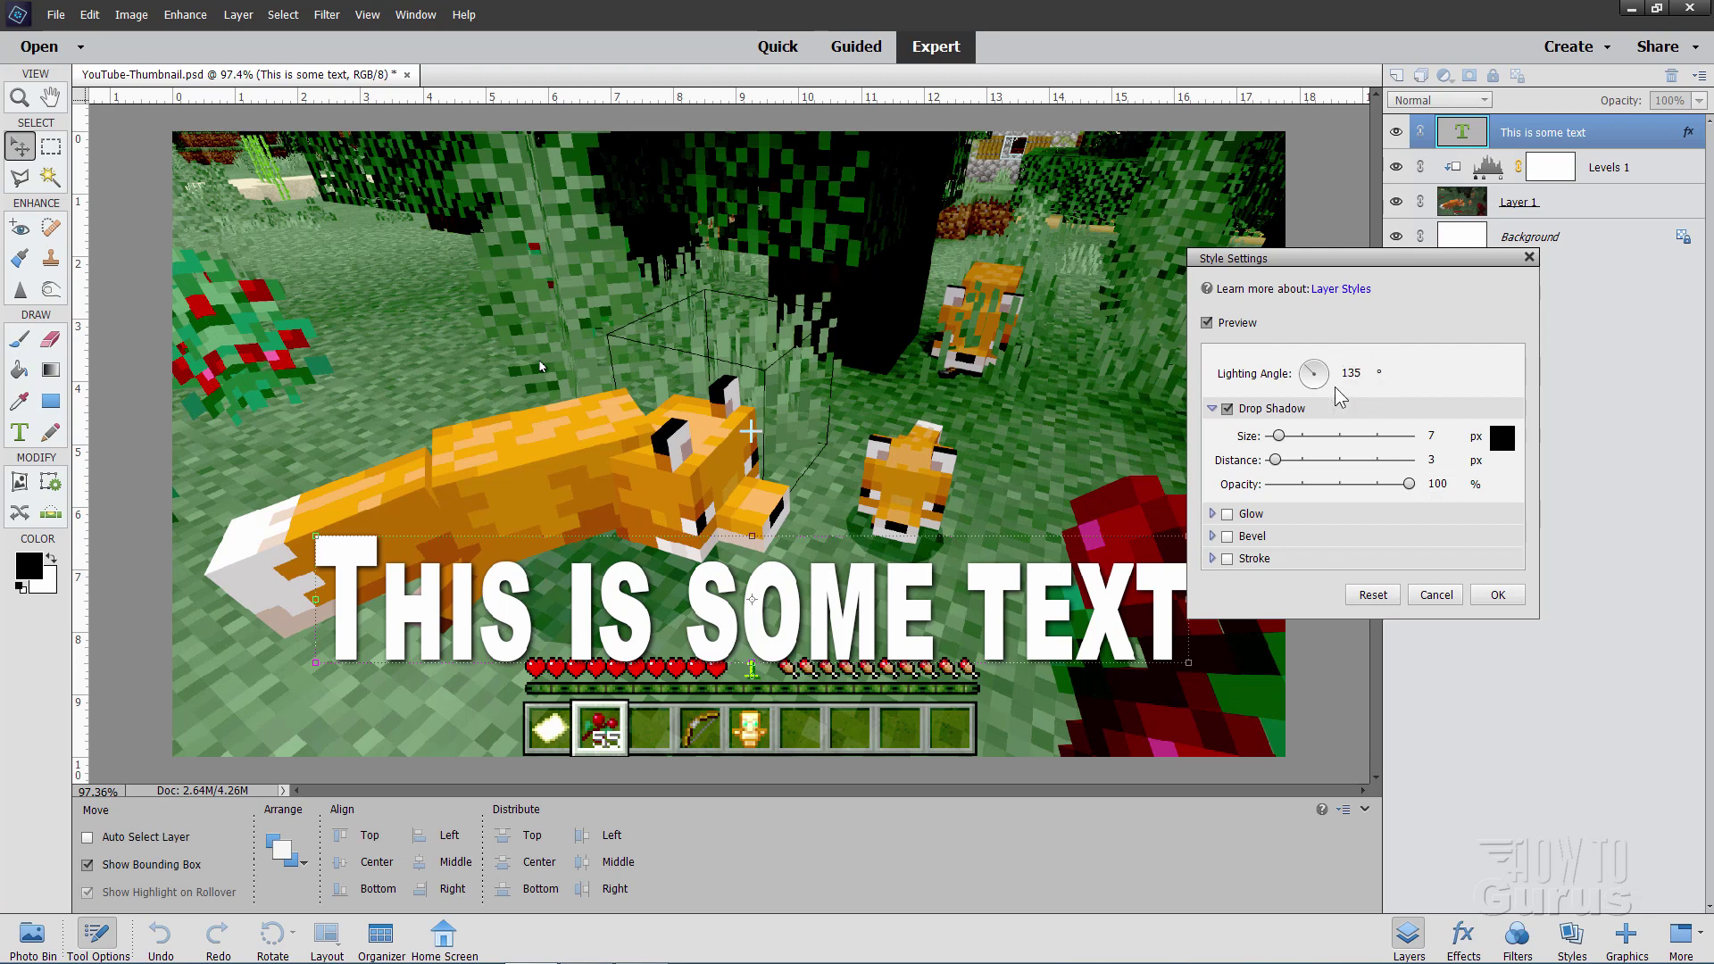
{"action": "left_click_drag", "start_coordinate": [1275, 459], "coordinate": [1287, 460]}
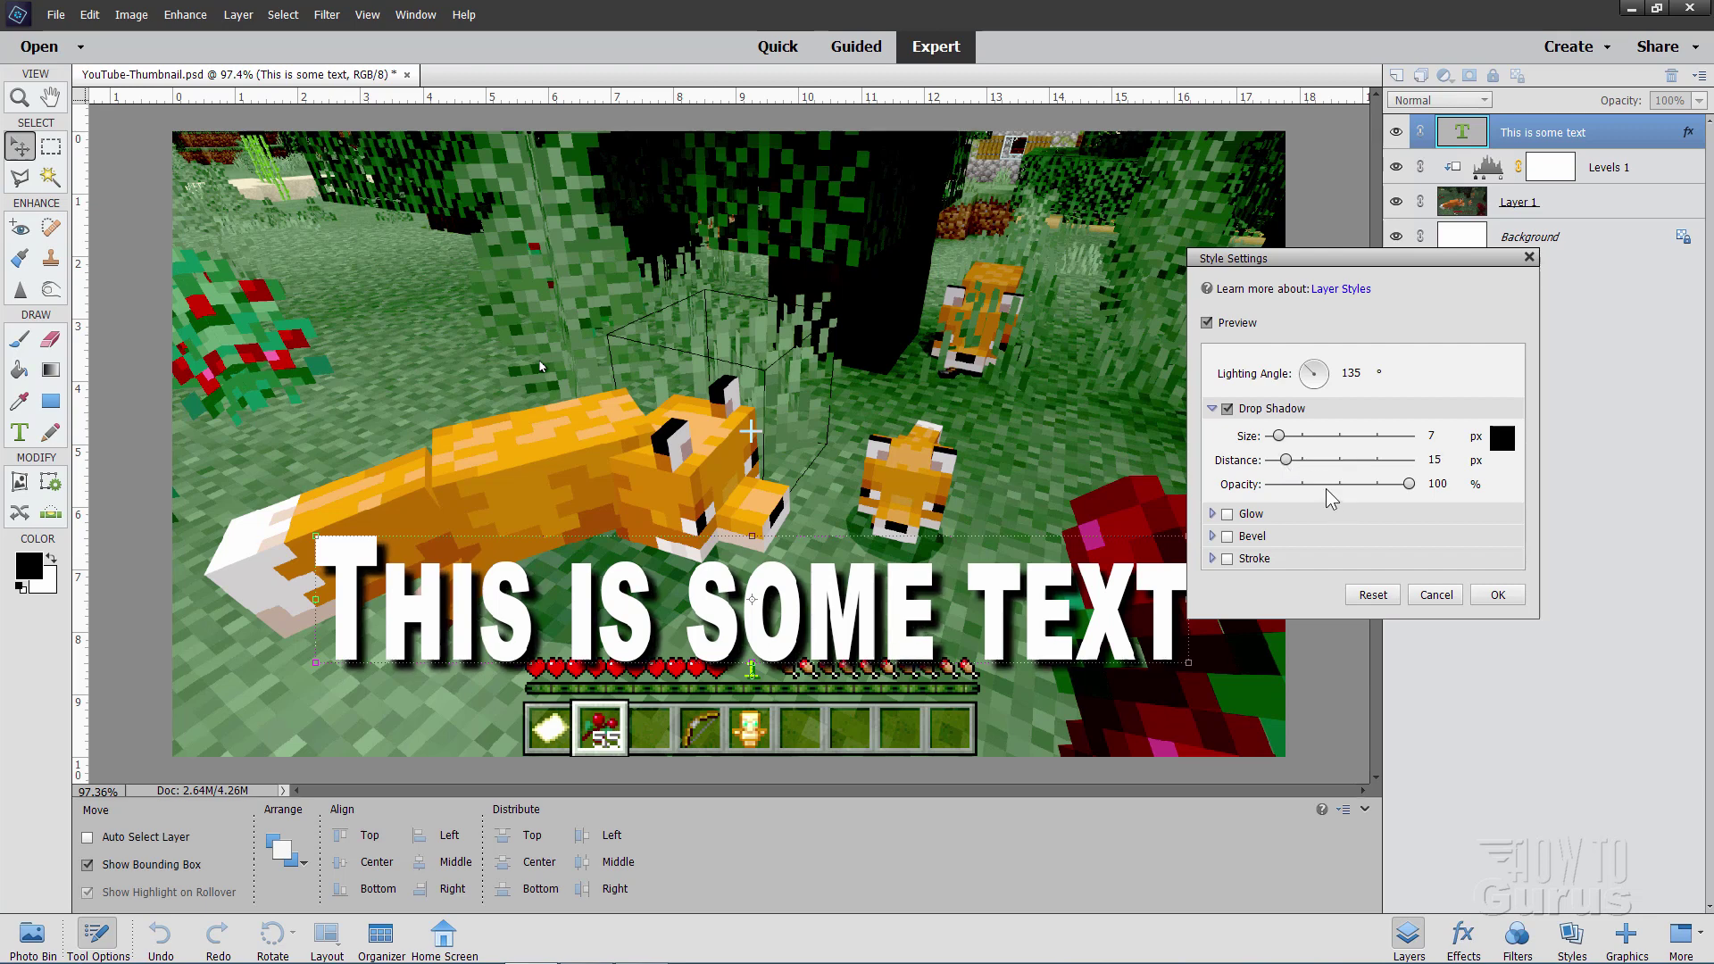
Step: Compare the shadow preview, accept the style, and lower the caption toward the hotbar
{"action": "left_click", "coordinate": [1208, 324]}
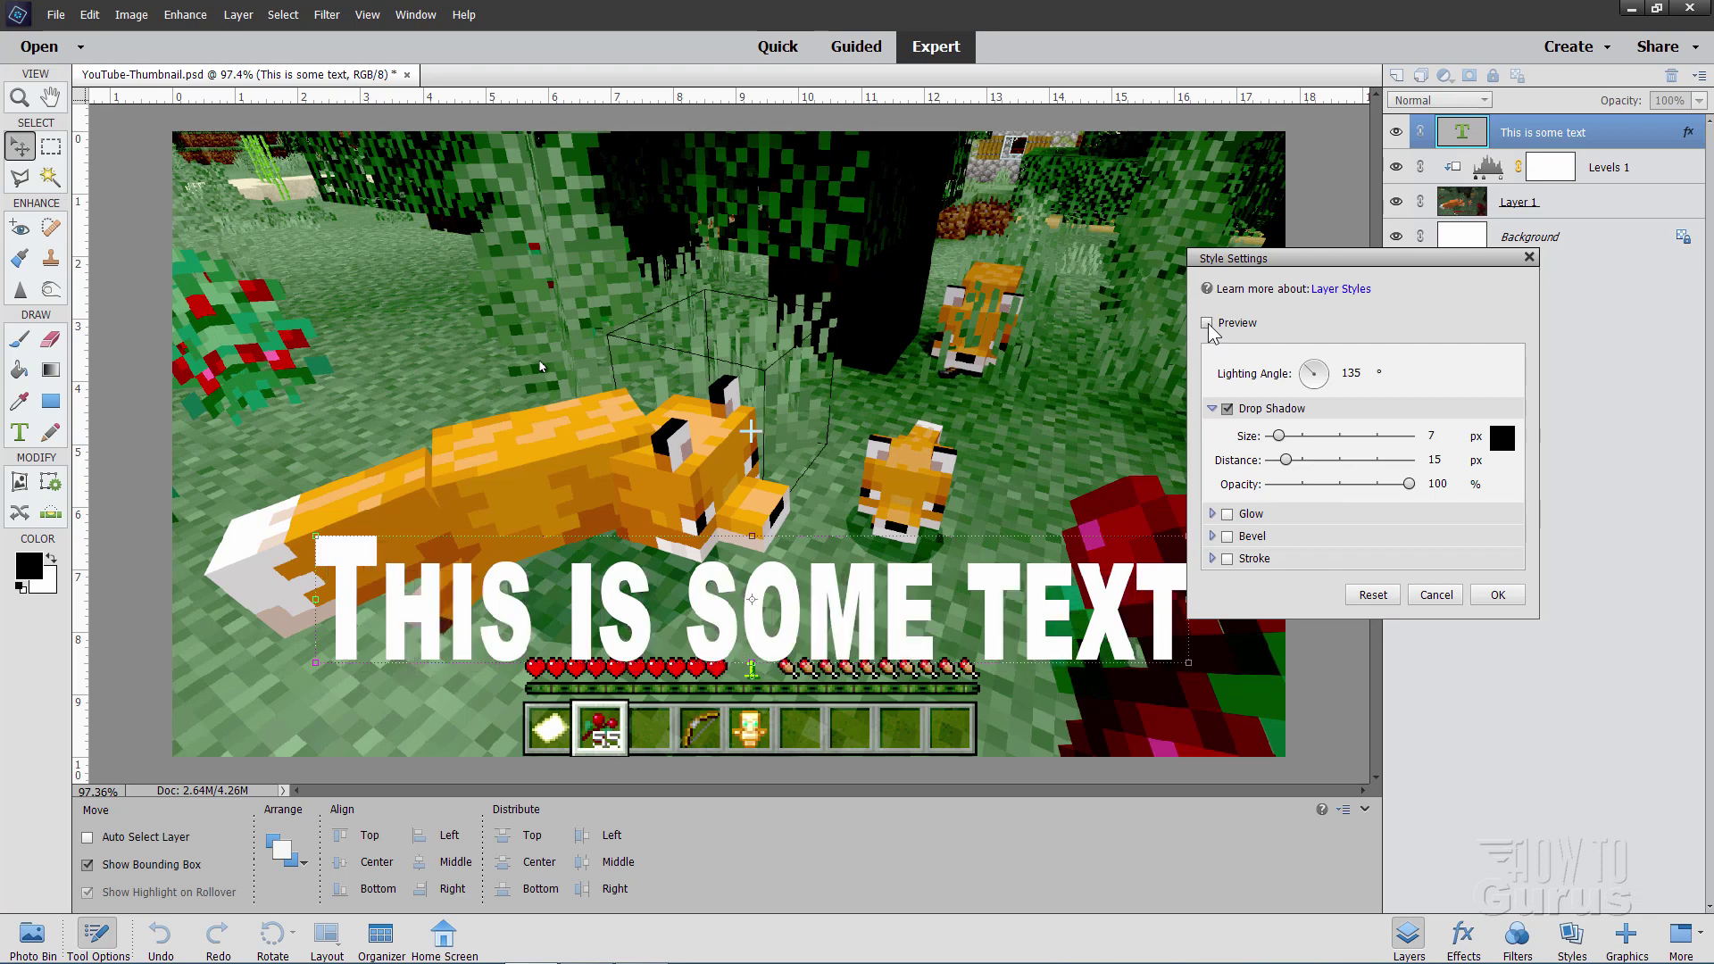
{"action": "left_click", "coordinate": [1208, 323]}
{"action": "left_click", "coordinate": [1207, 323]}
{"action": "left_click", "coordinate": [1208, 323]}
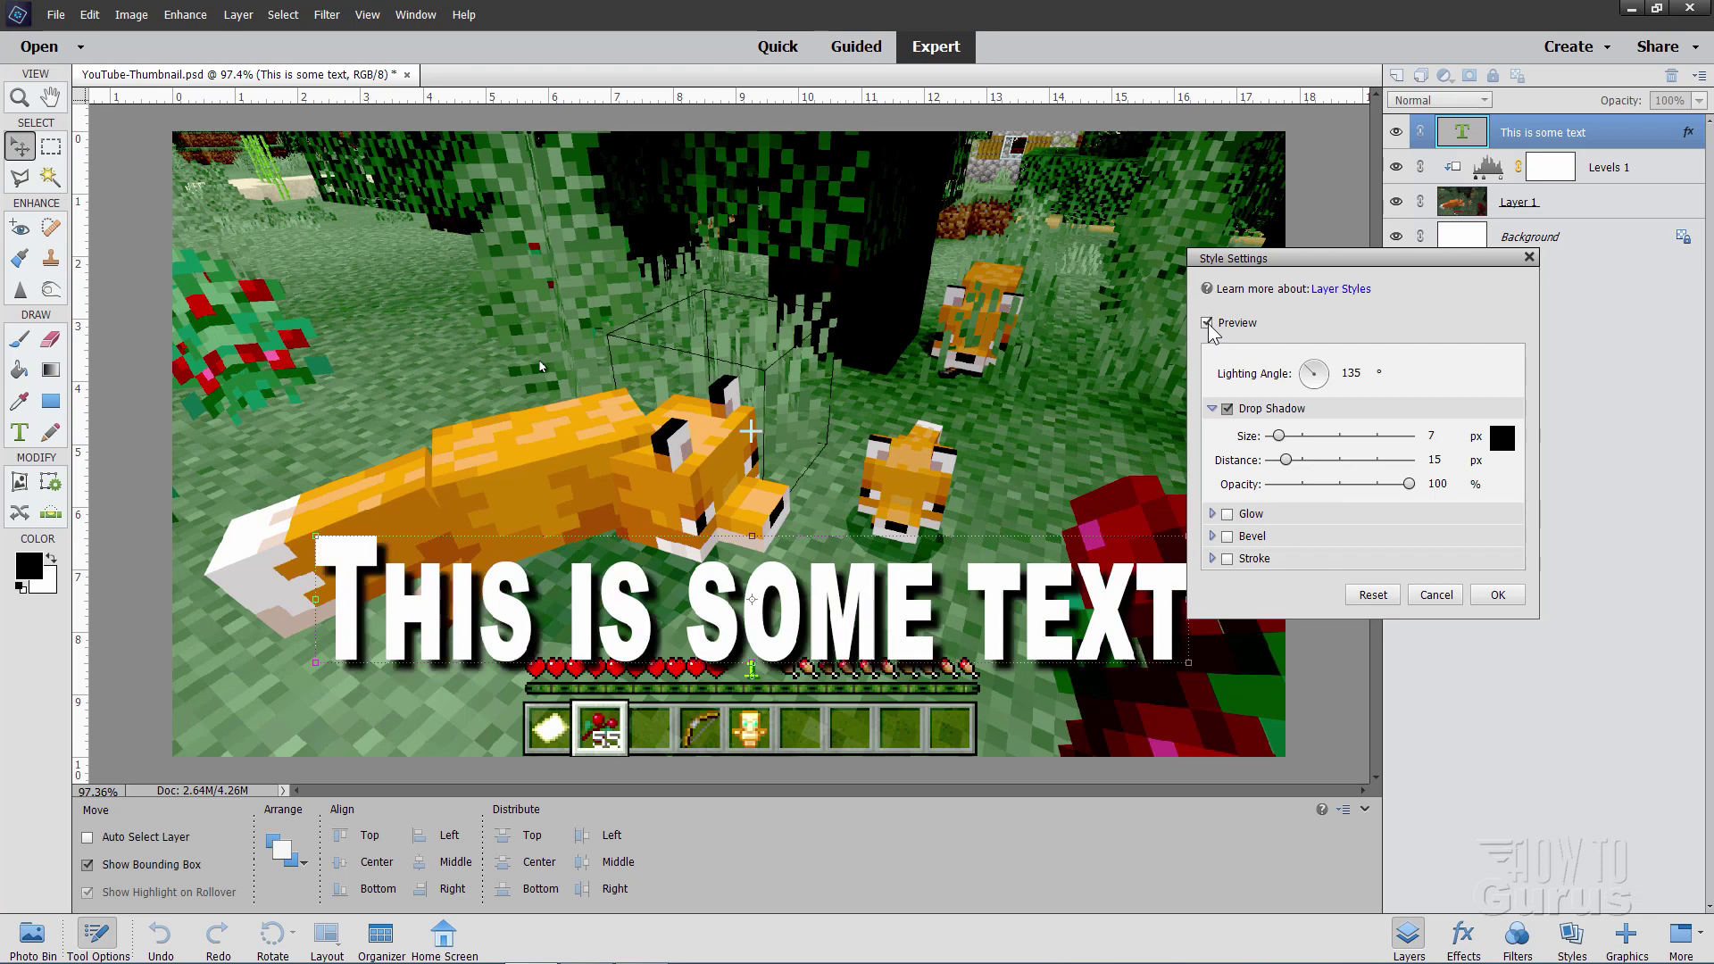
{"action": "left_click", "coordinate": [1497, 594]}
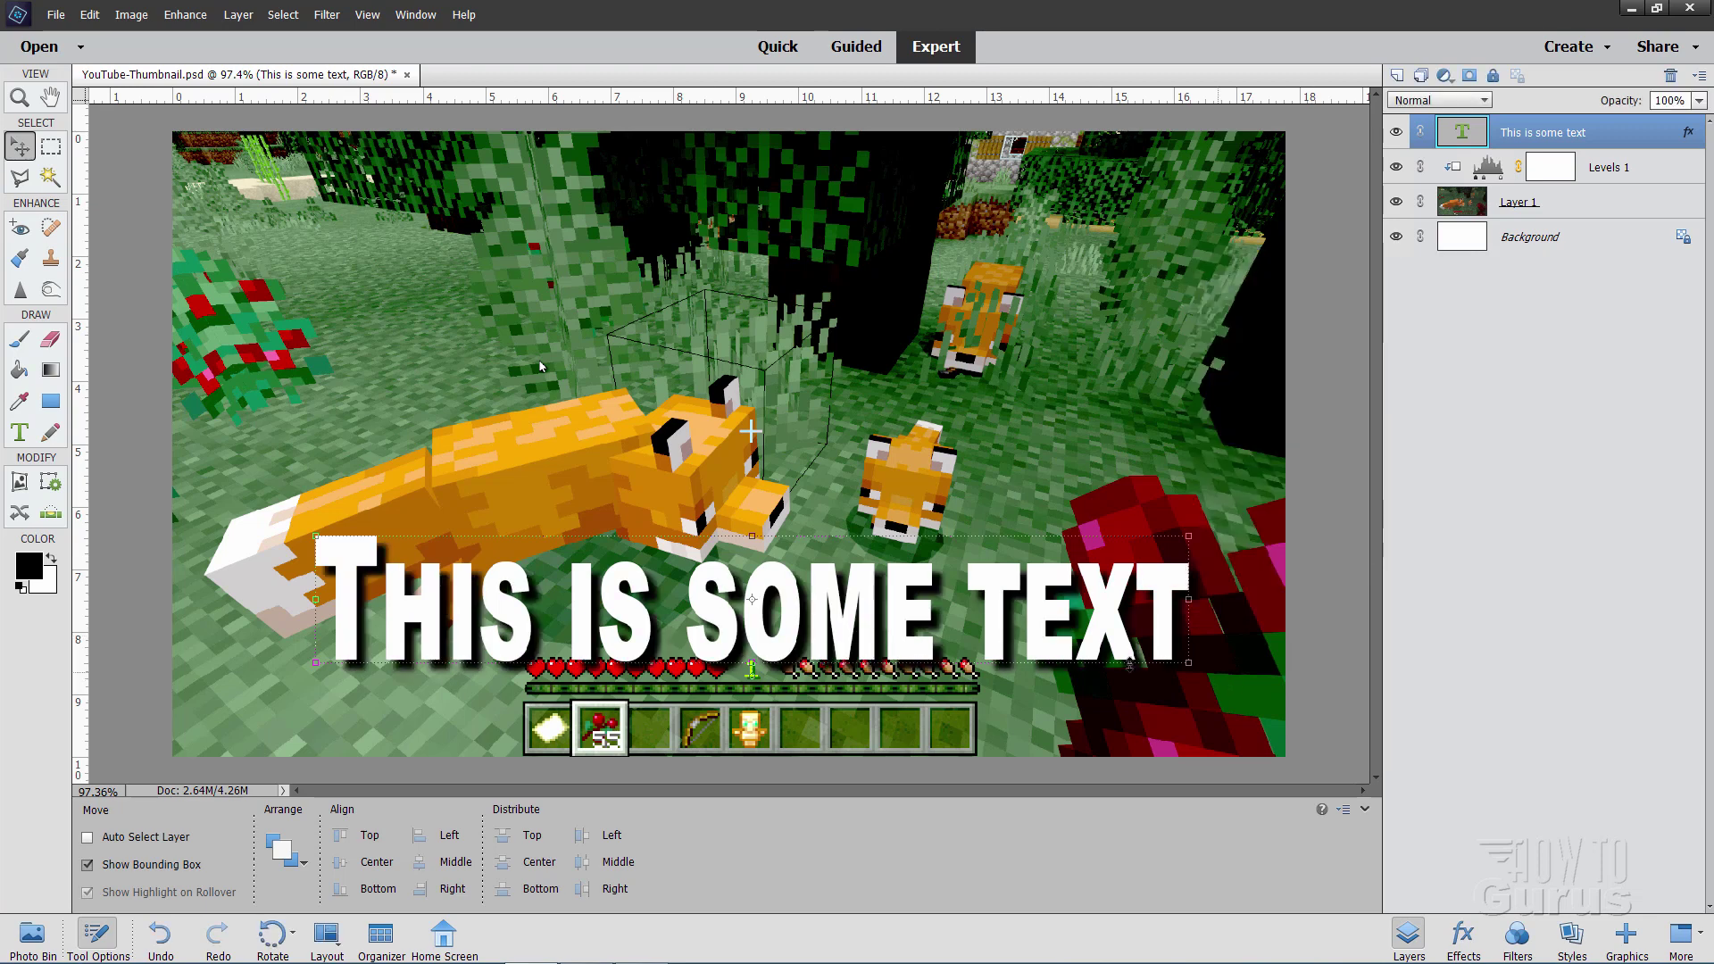
{"action": "left_click_drag", "start_coordinate": [912, 621], "coordinate": [899, 627]}
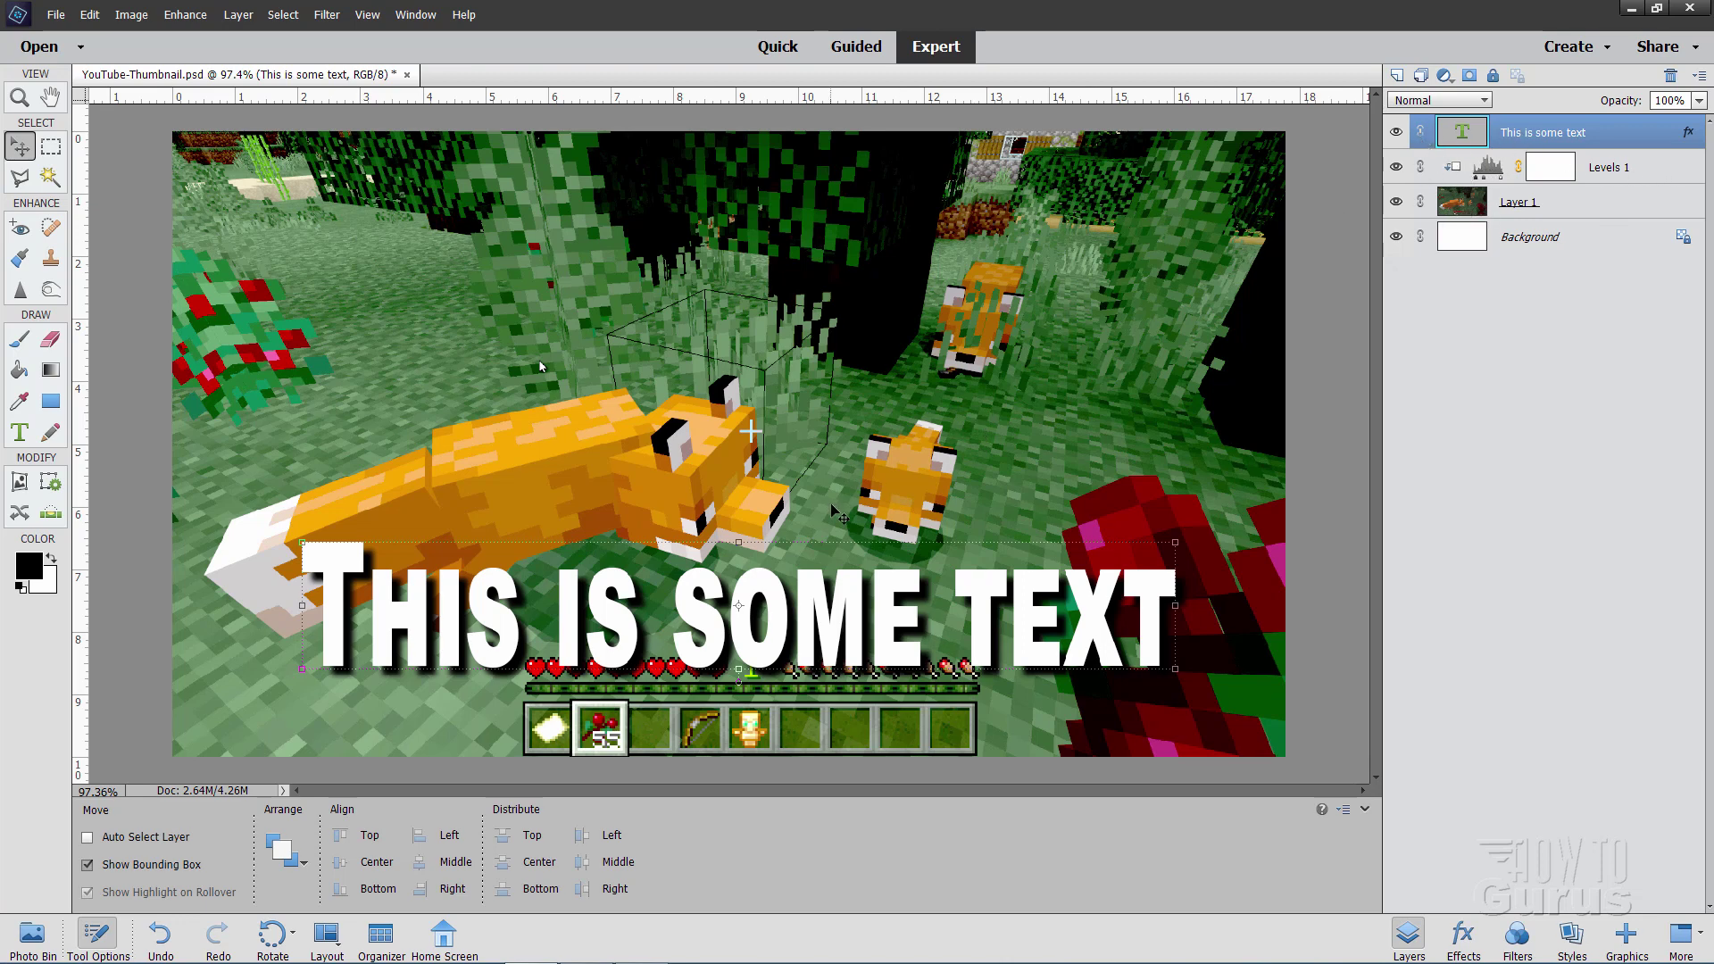
{"action": "left_click_drag", "start_coordinate": [832, 590], "coordinate": [831, 609]}
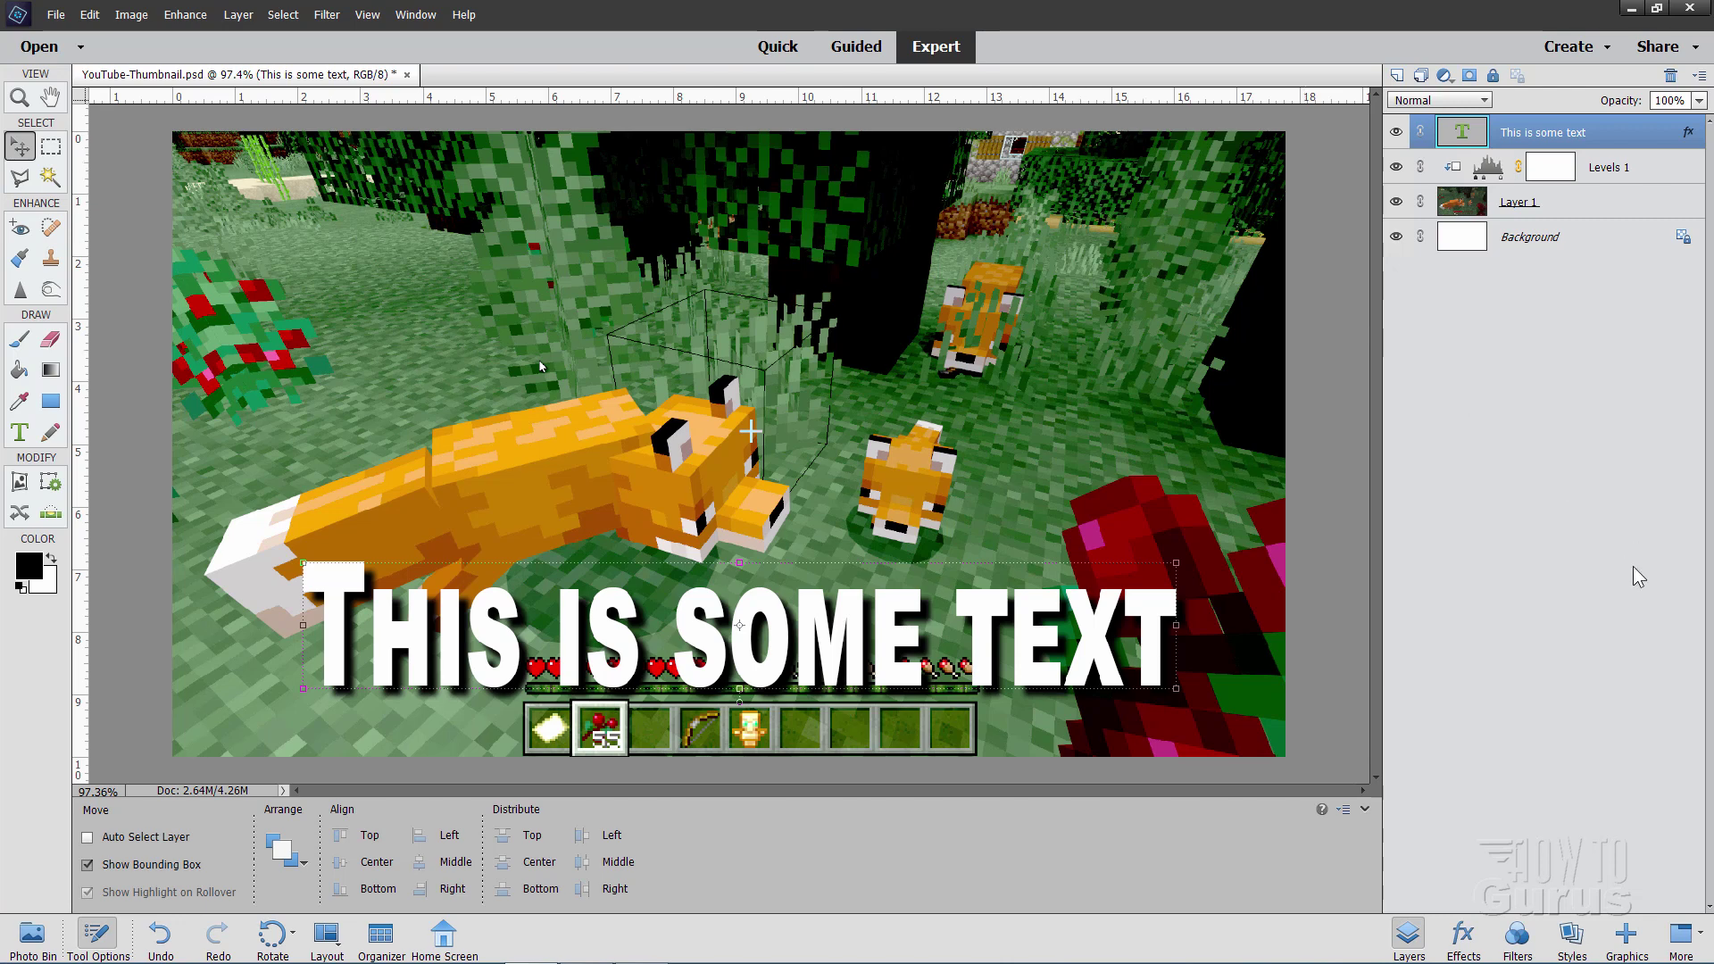
Step: Show the Graphics category of clip art and scroll to the Family Fun graphic
{"action": "left_click", "coordinate": [1626, 934]}
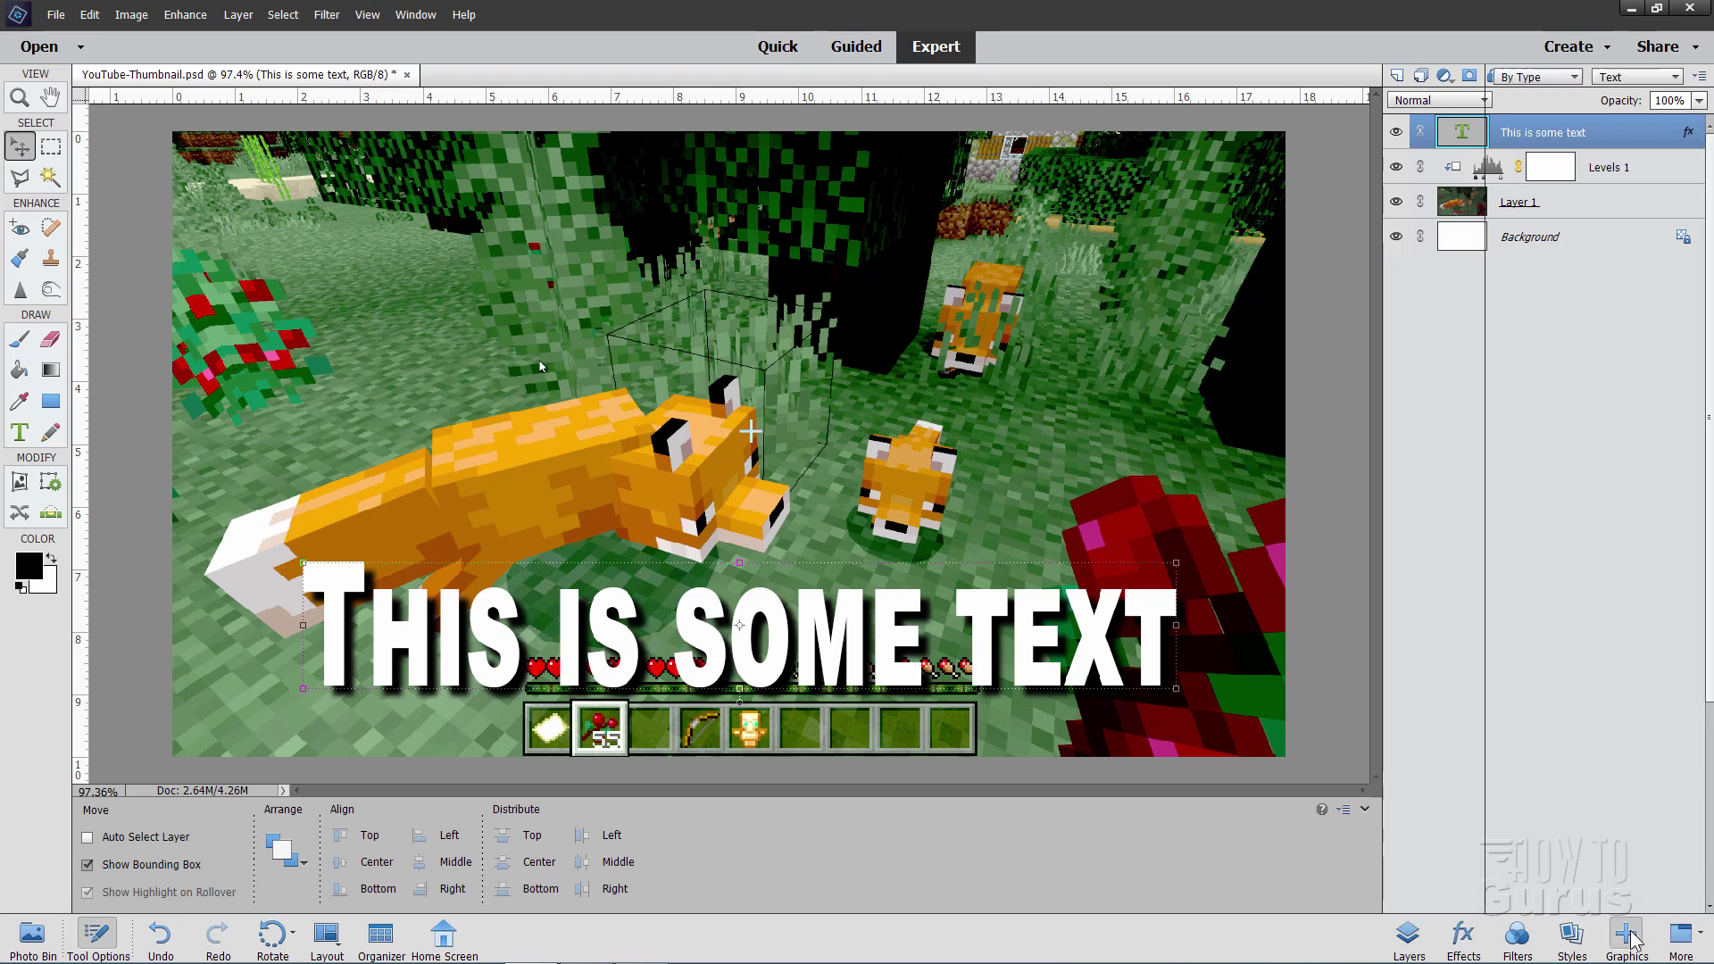
{"action": "left_click", "coordinate": [1631, 82]}
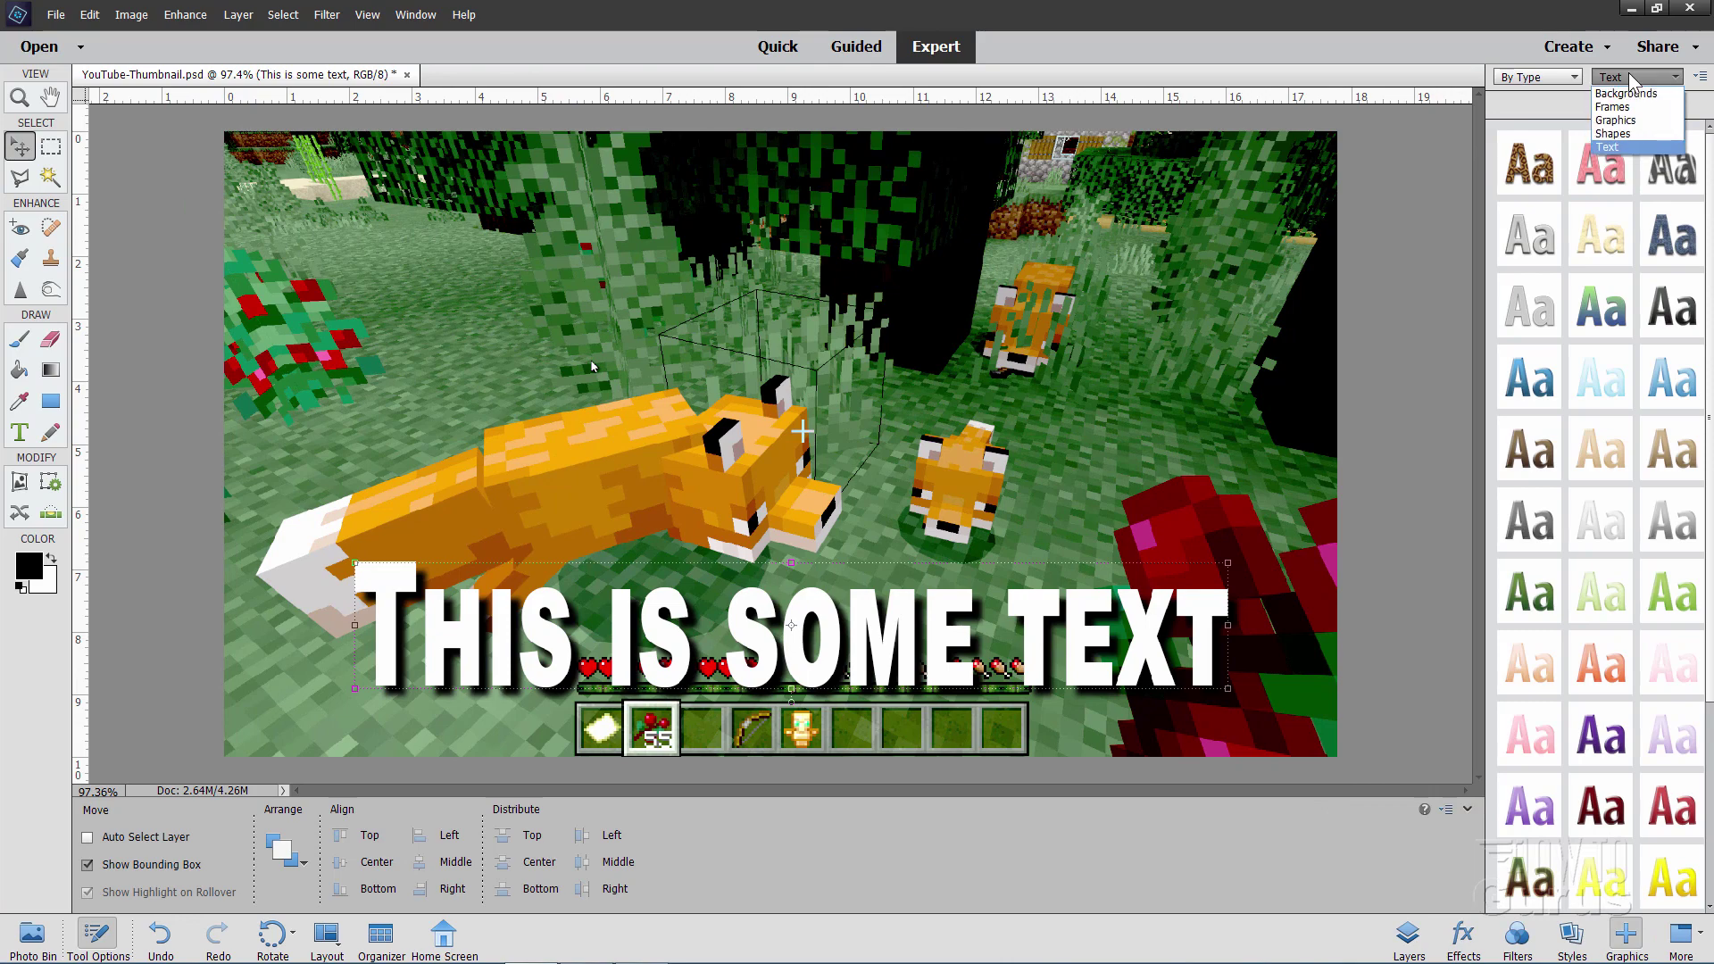
{"action": "left_click", "coordinate": [1621, 122]}
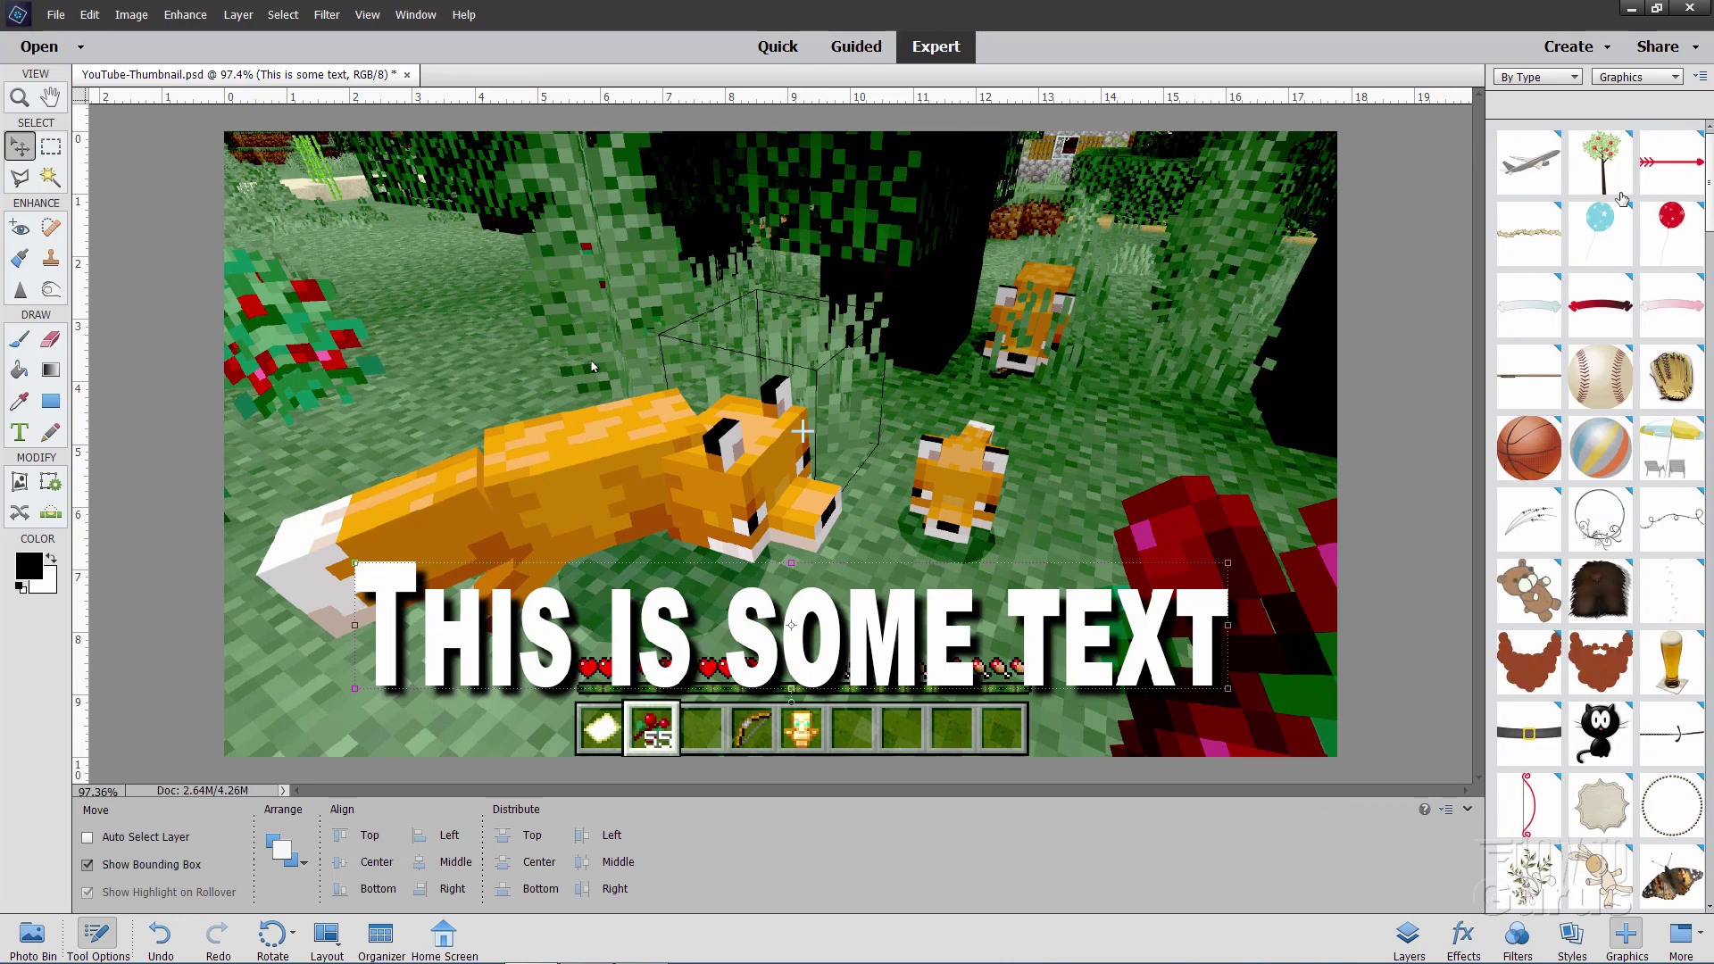
{"action": "scroll", "coordinate": [1612, 470], "scroll_direction": "down", "scroll_amount": 3}
{"action": "scroll", "coordinate": [1612, 470], "scroll_direction": "down", "scroll_amount": 10}
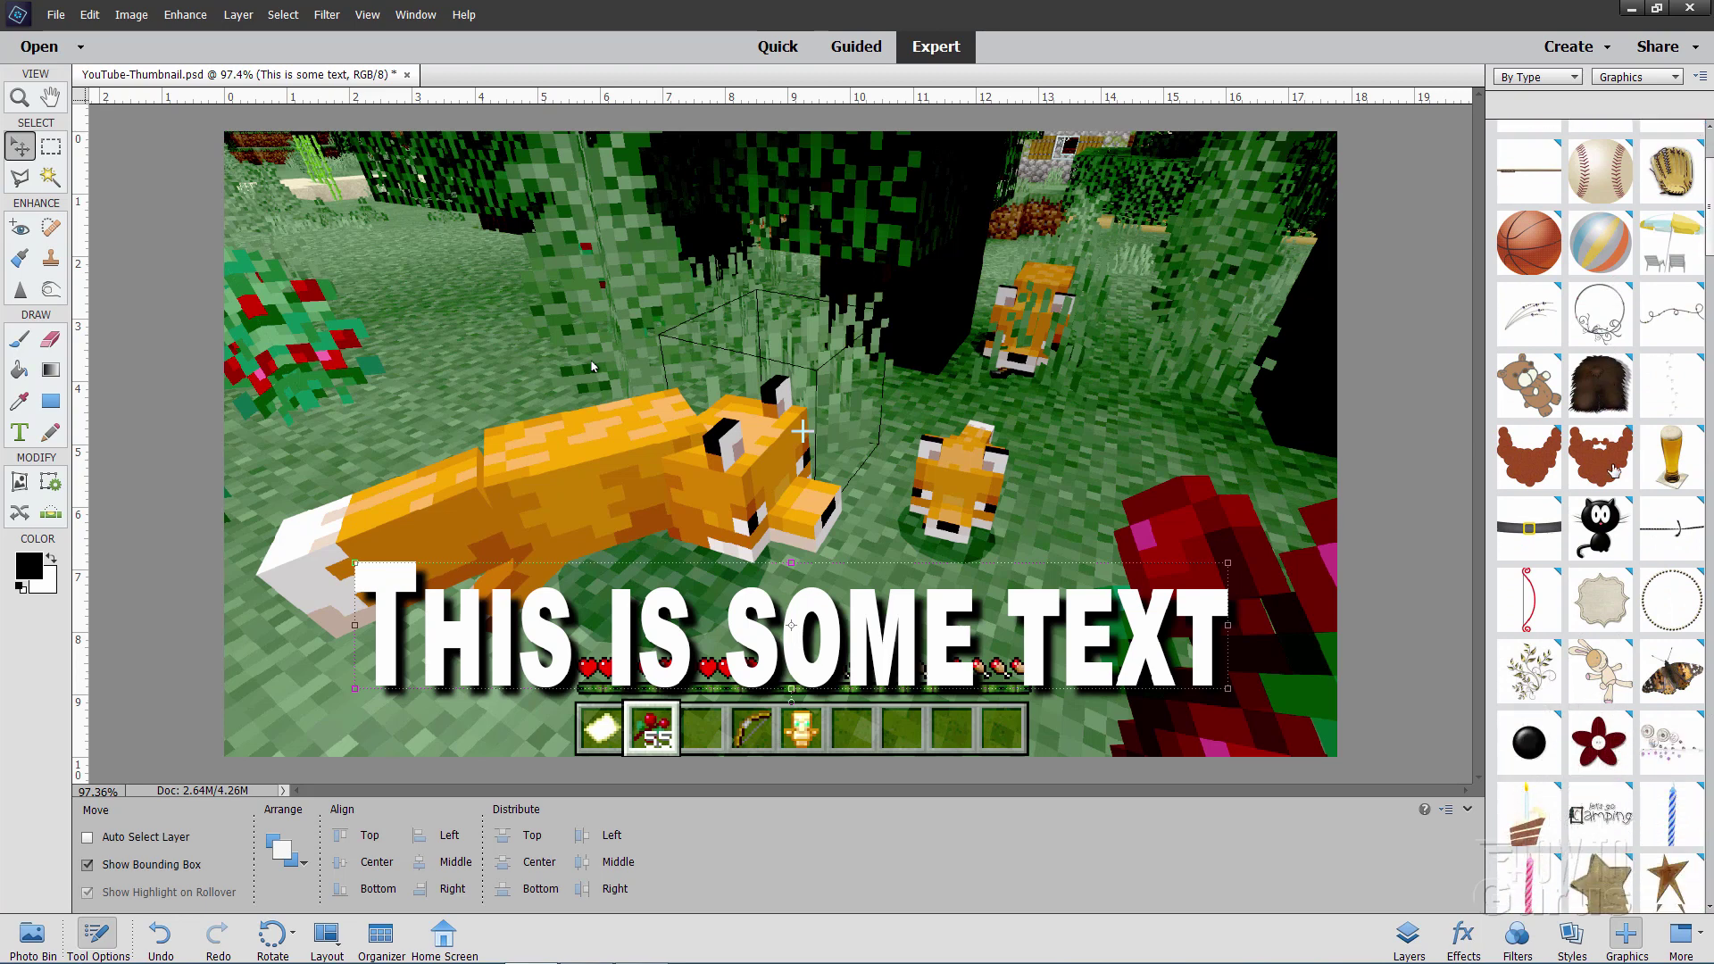
{"action": "scroll", "coordinate": [1612, 553], "scroll_direction": "down", "scroll_amount": 14}
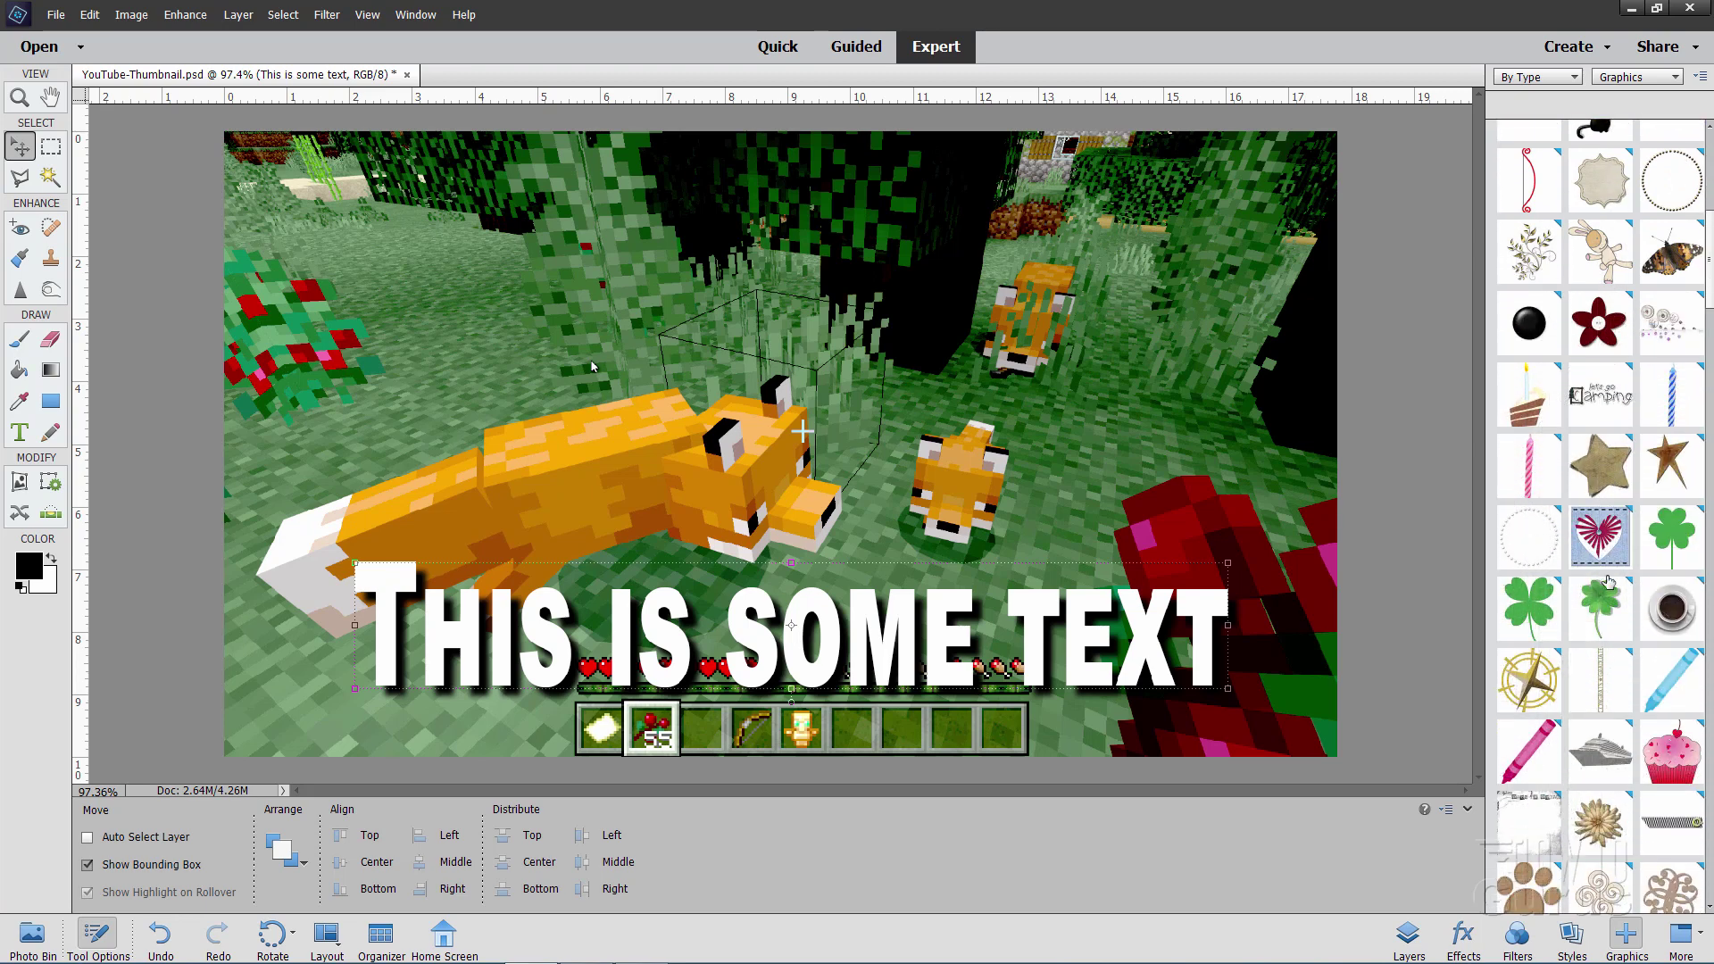
{"action": "scroll", "coordinate": [1596, 658], "scroll_direction": "down", "scroll_amount": 6}
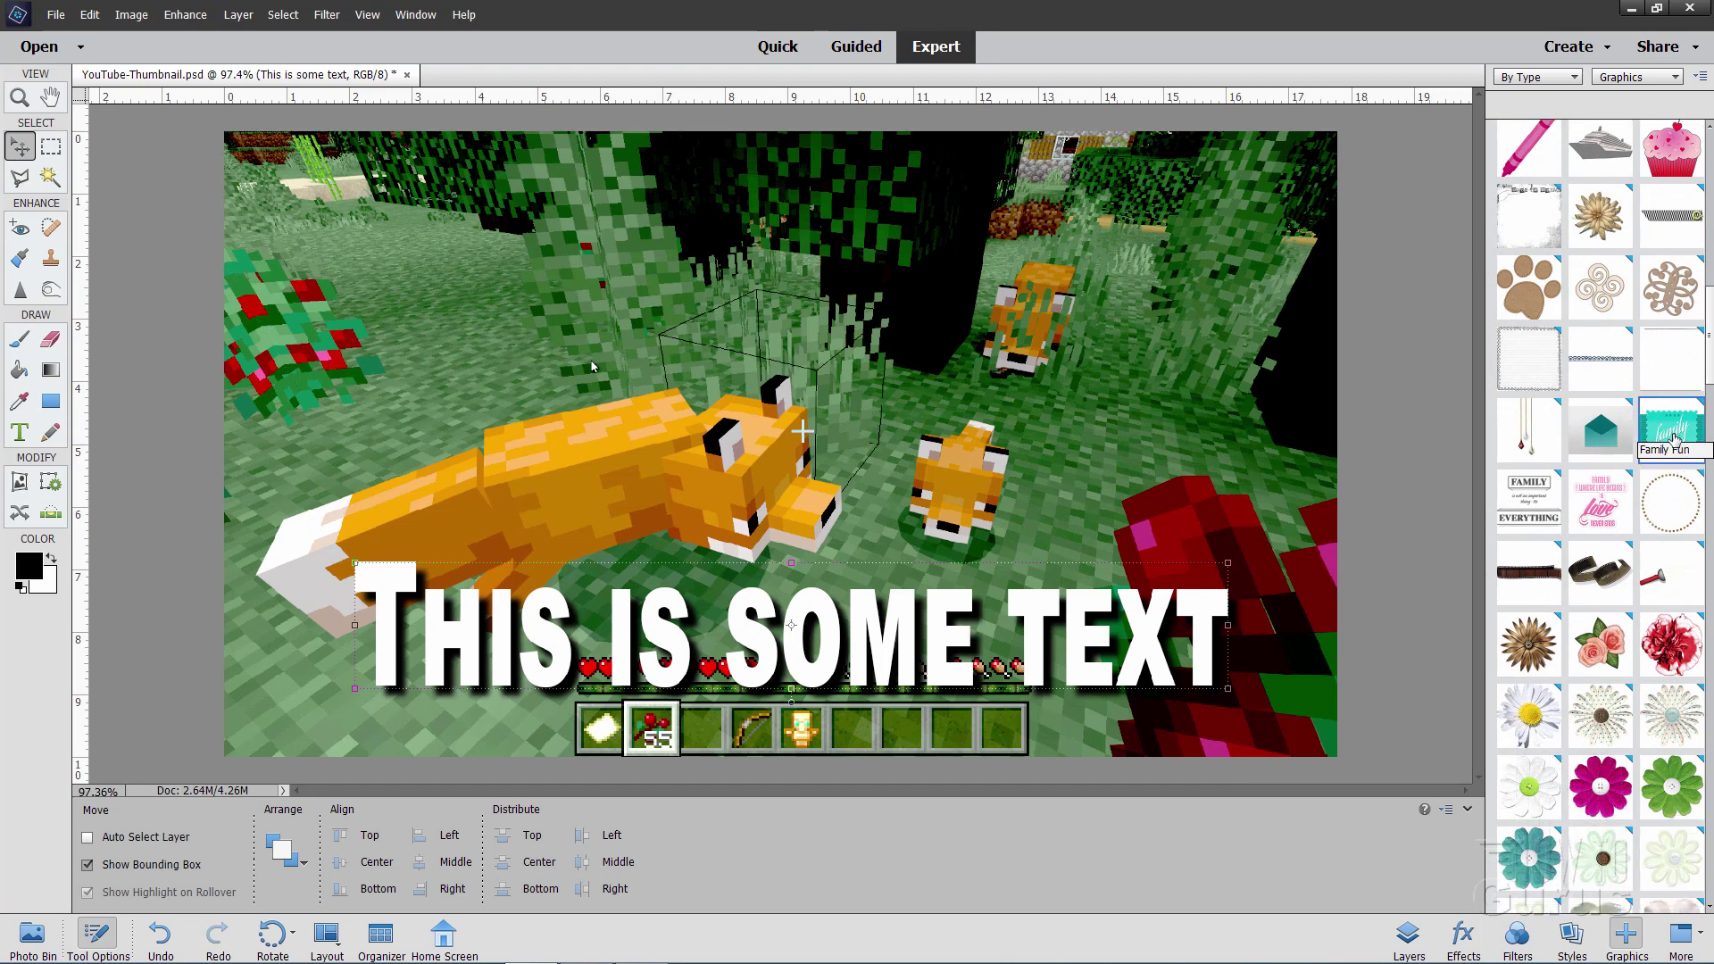
Step: Place the Family Fun graphic enlarged in the top-right corner and show the Layers list
{"action": "left_click_drag", "start_coordinate": [1673, 439], "coordinate": [1272, 204]}
{"action": "left_click_drag", "start_coordinate": [1136, 282], "coordinate": [1193, 284]}
{"action": "left_click_drag", "start_coordinate": [1093, 326], "coordinate": [1078, 339]}
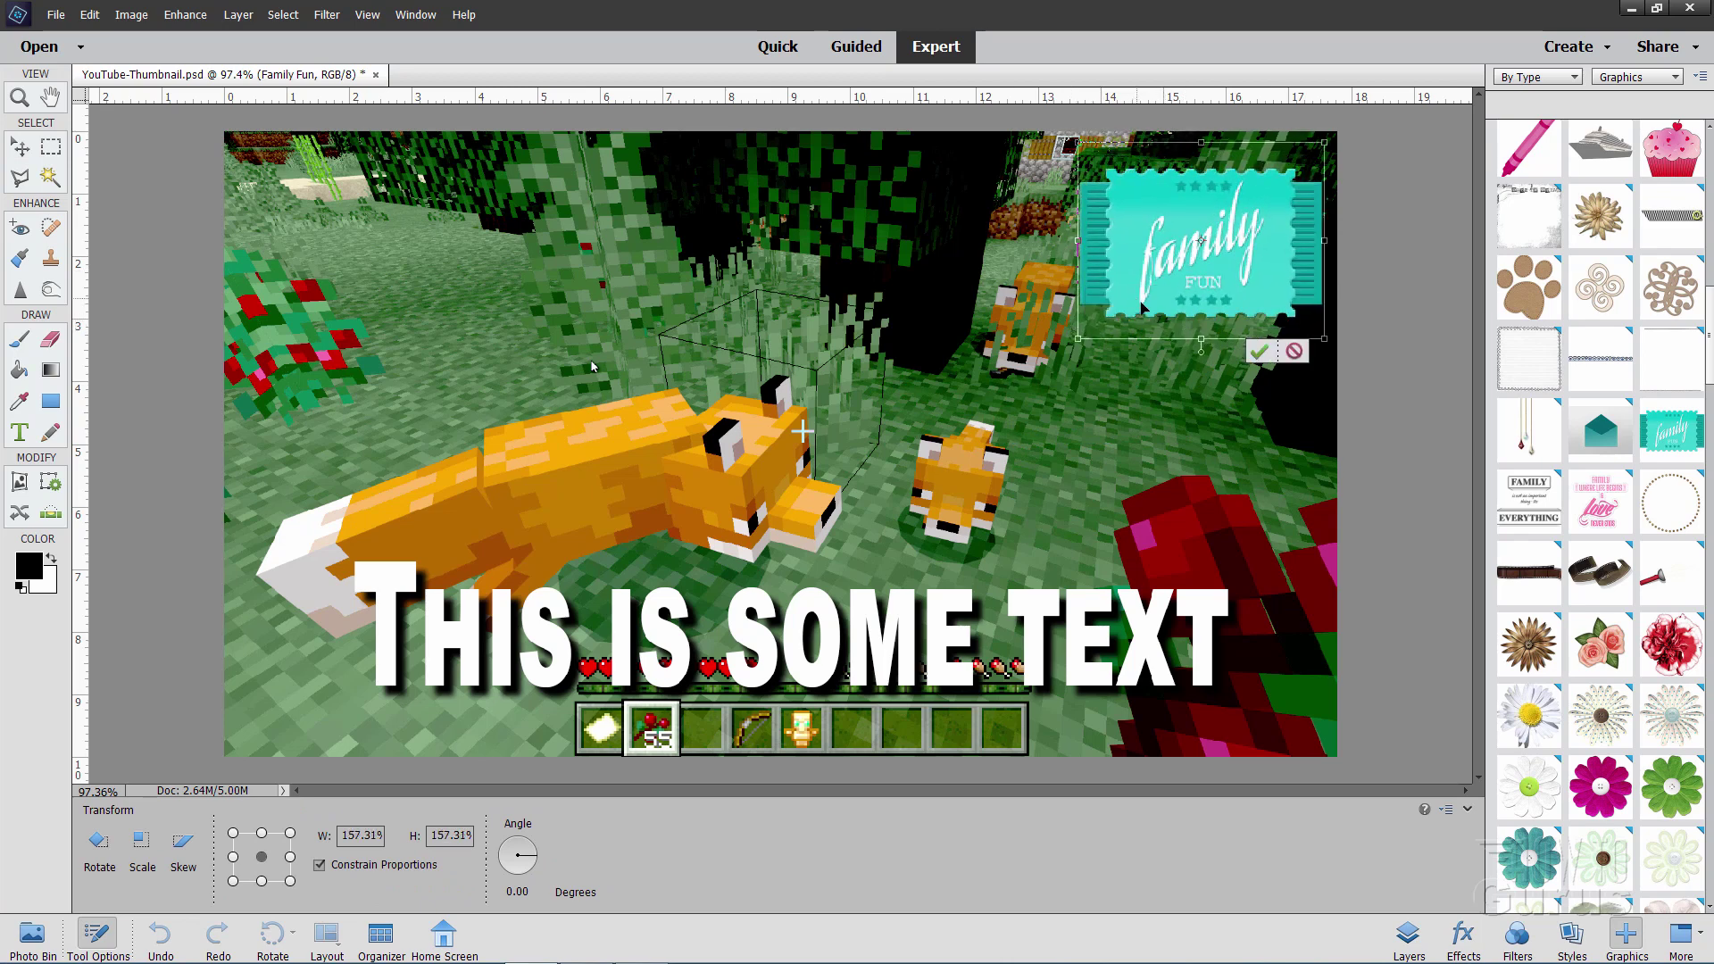
{"action": "key", "text": "Return"}
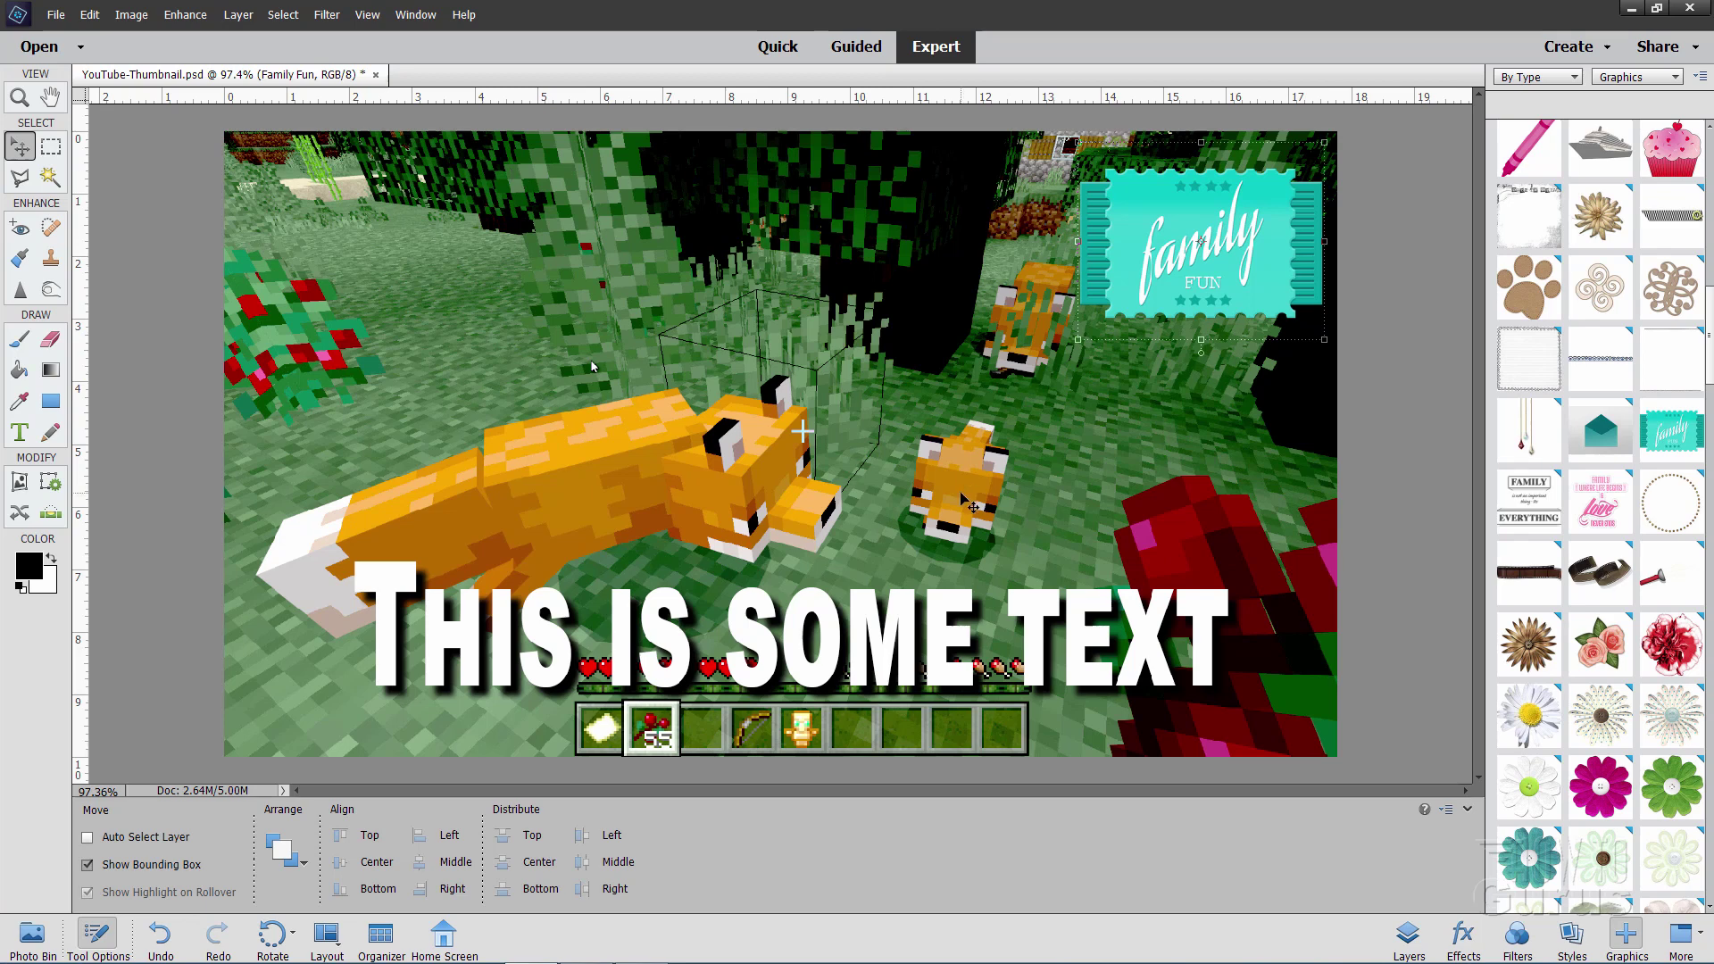
{"action": "left_click", "coordinate": [1409, 935]}
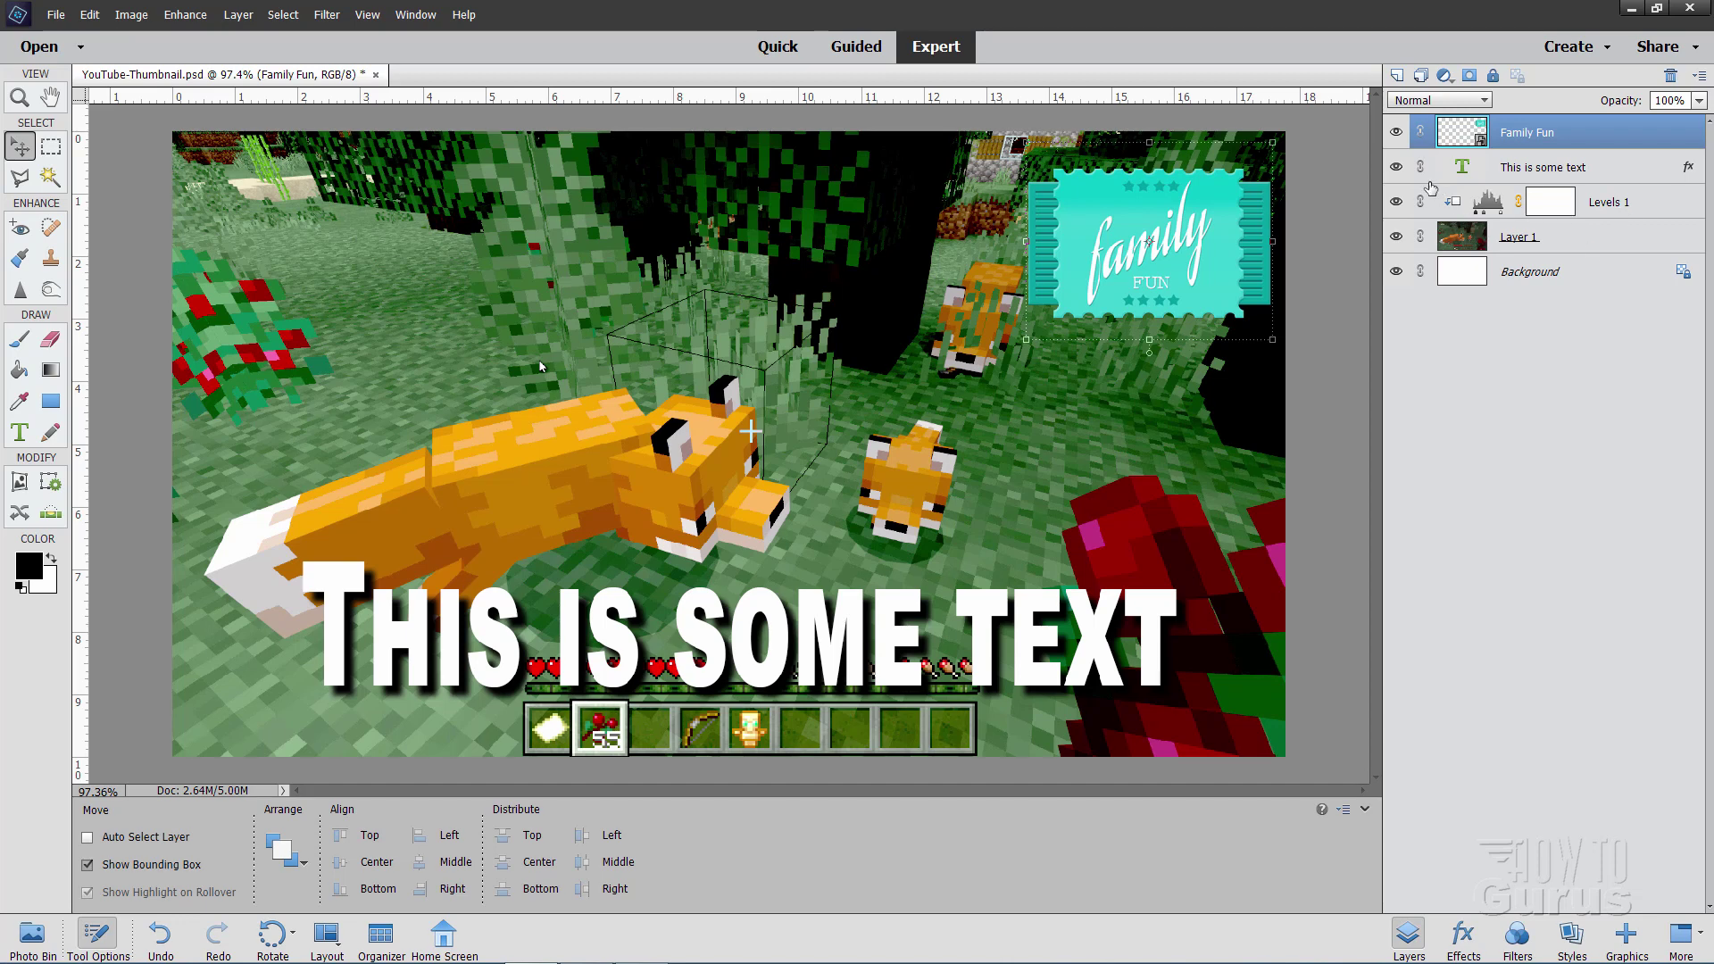
Step: Rename the Family Fun layer to 'Logo' and the fox screenshot Layer 1 to 'Image'
{"action": "double_click", "coordinate": [1522, 134]}
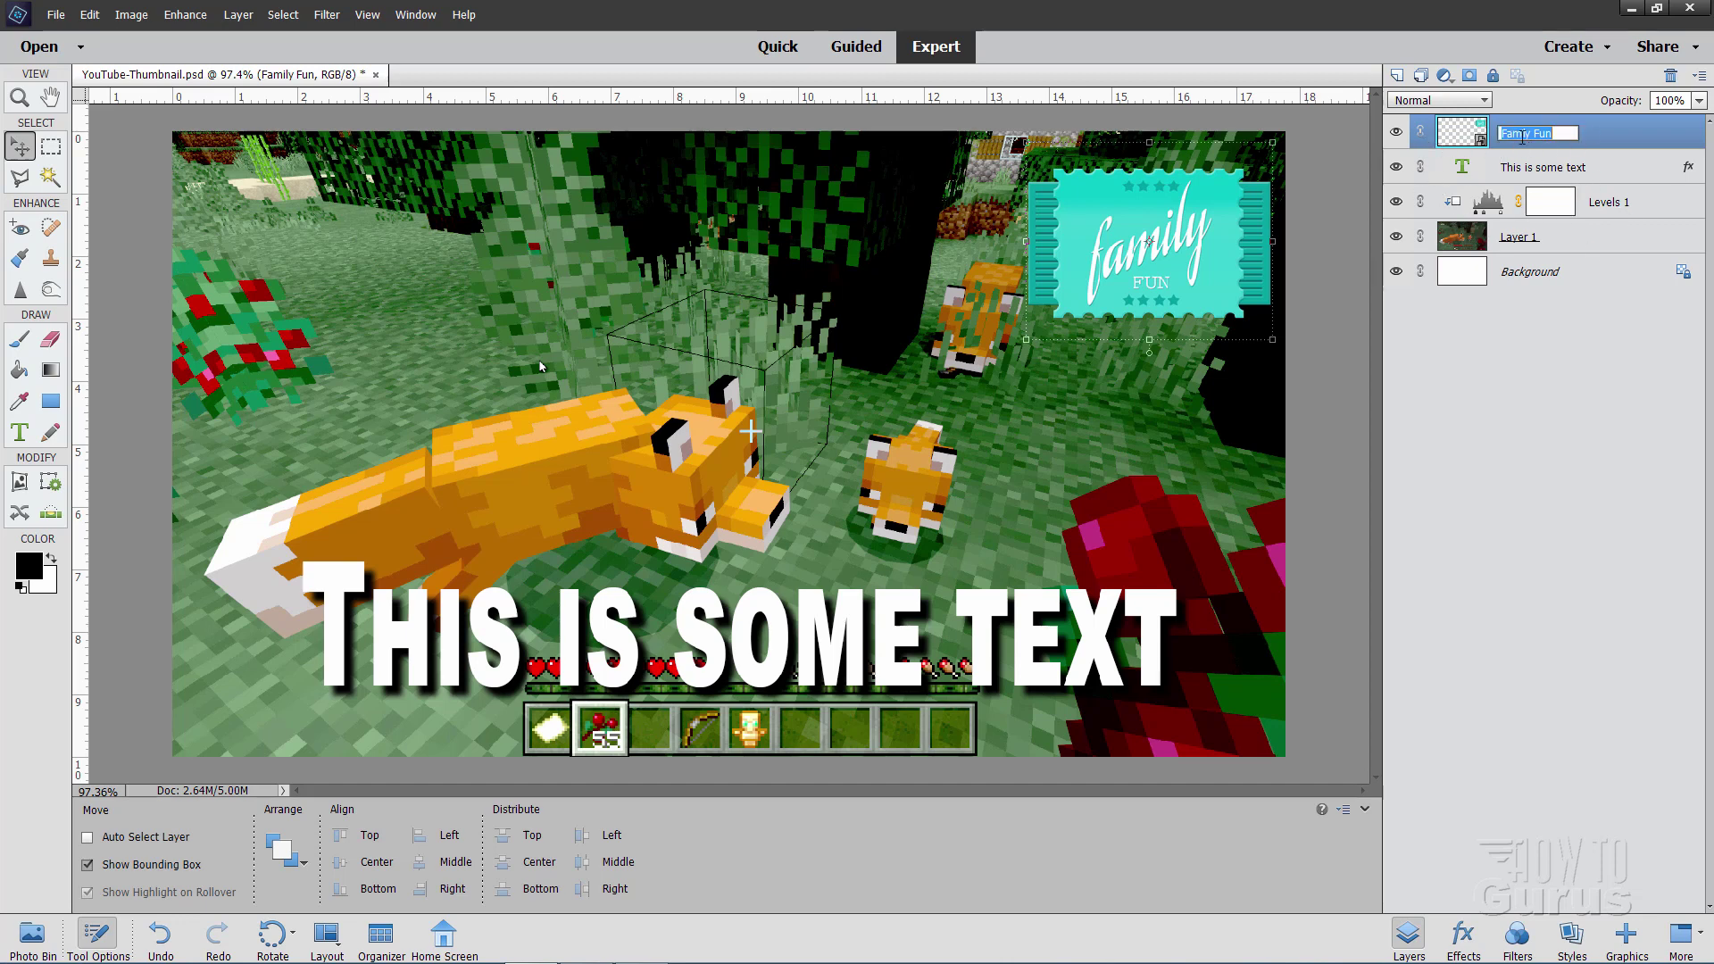
{"action": "type", "text": "Logo"}
{"action": "left_click", "coordinate": [1631, 177]}
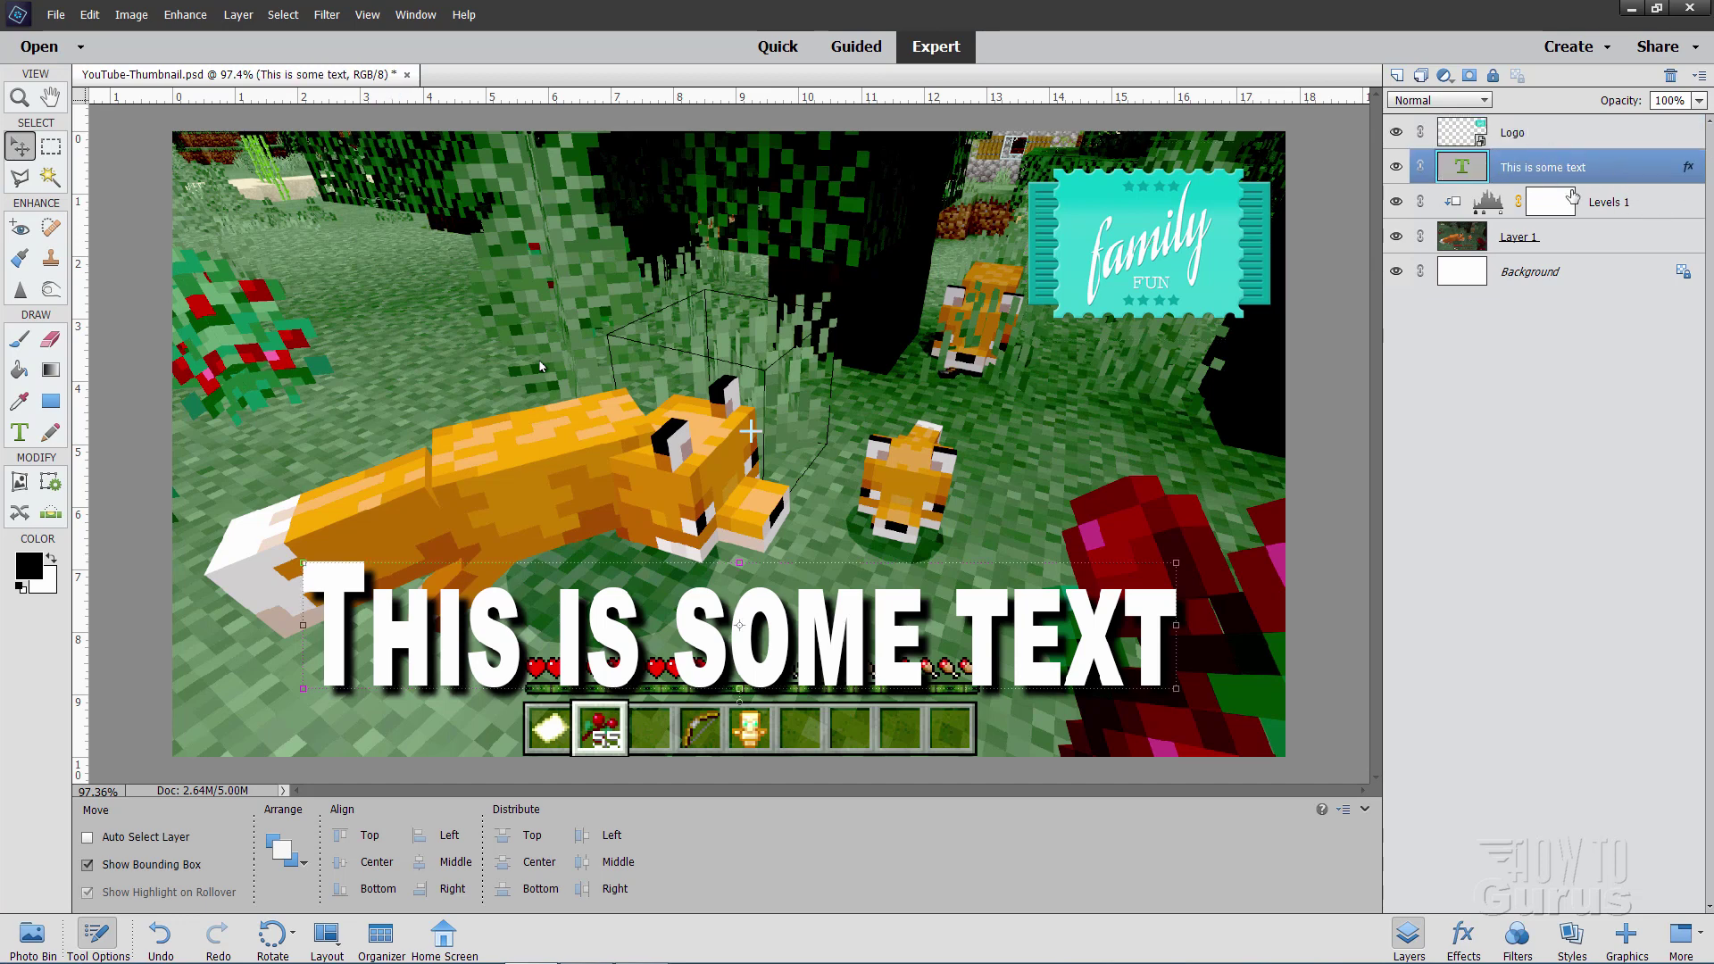
{"action": "double_click", "coordinate": [1527, 237]}
{"action": "type", "text": "Im"}
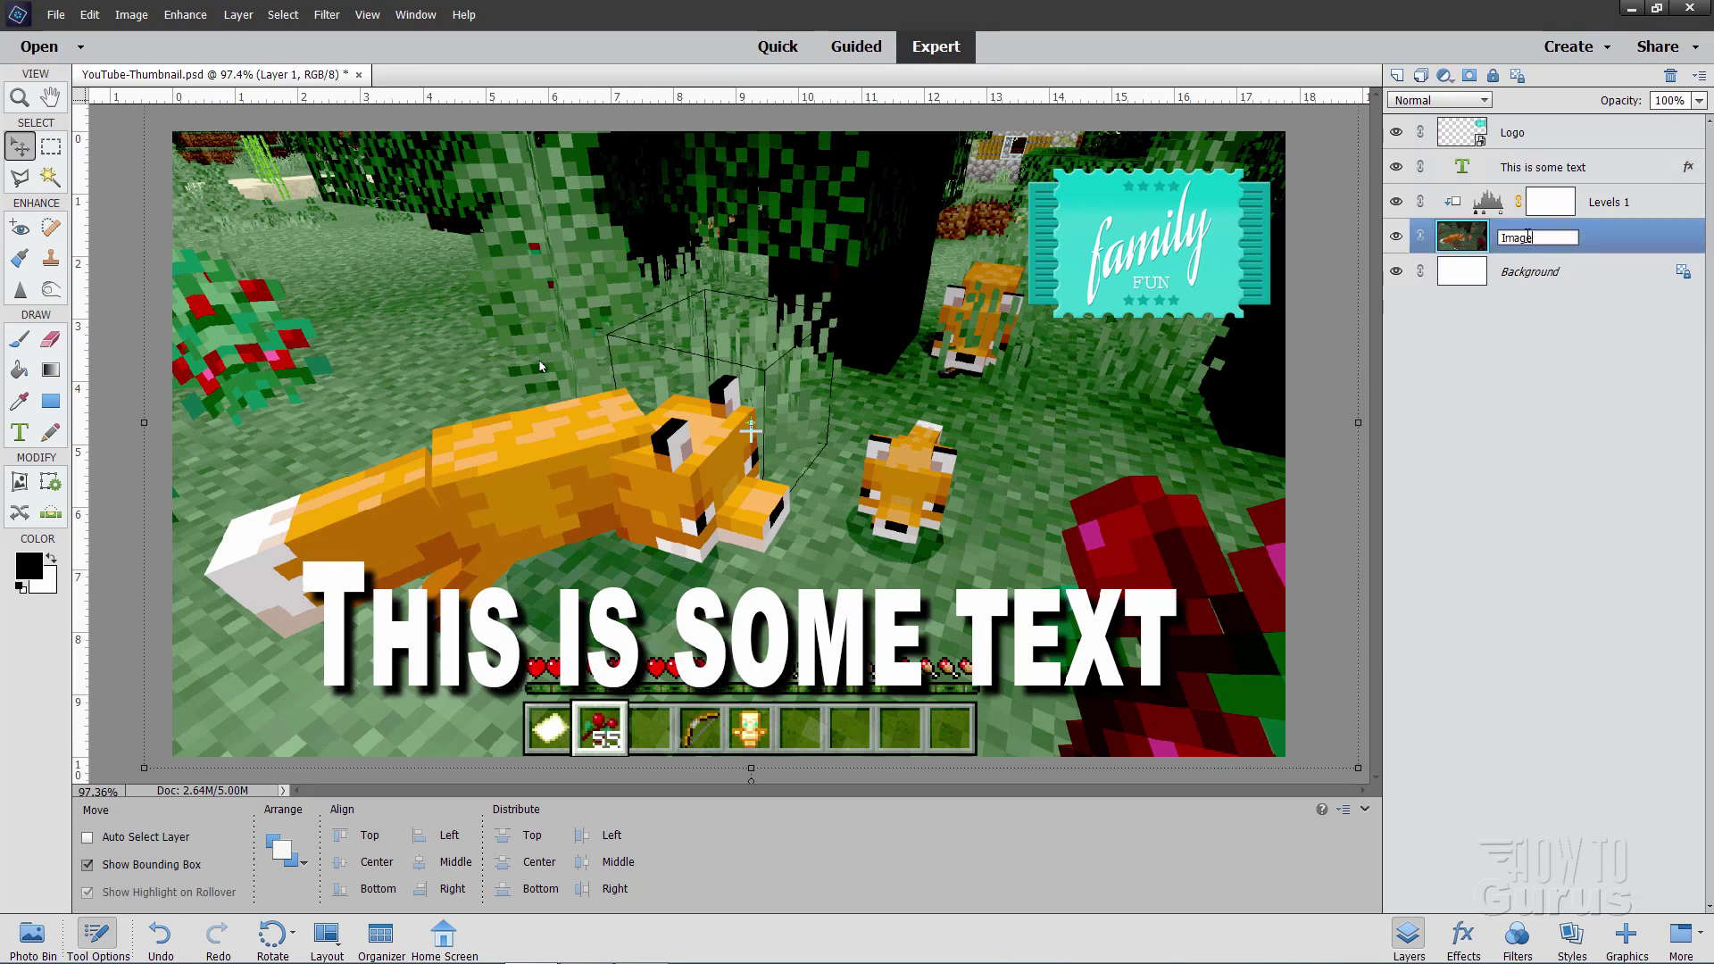
{"action": "type", "text": "age"}
{"action": "key", "text": "Return"}
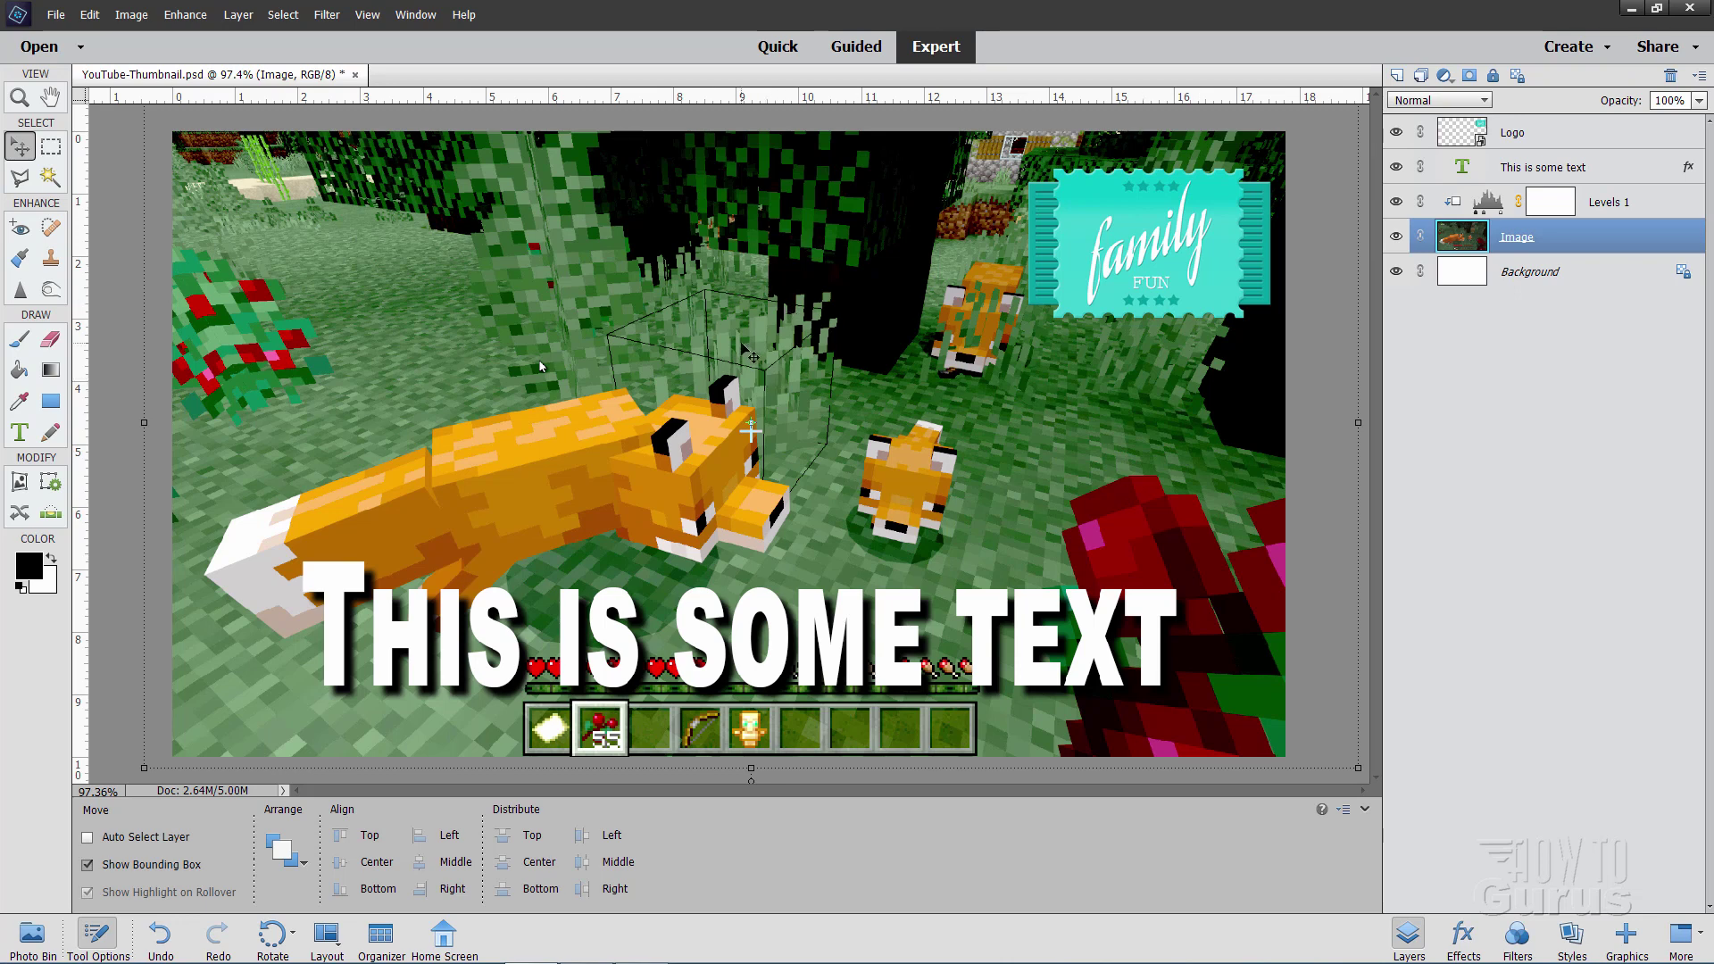
Step: Save YouTube-Thumbnail.psd with File > Save
{"action": "left_click", "coordinate": [55, 14]}
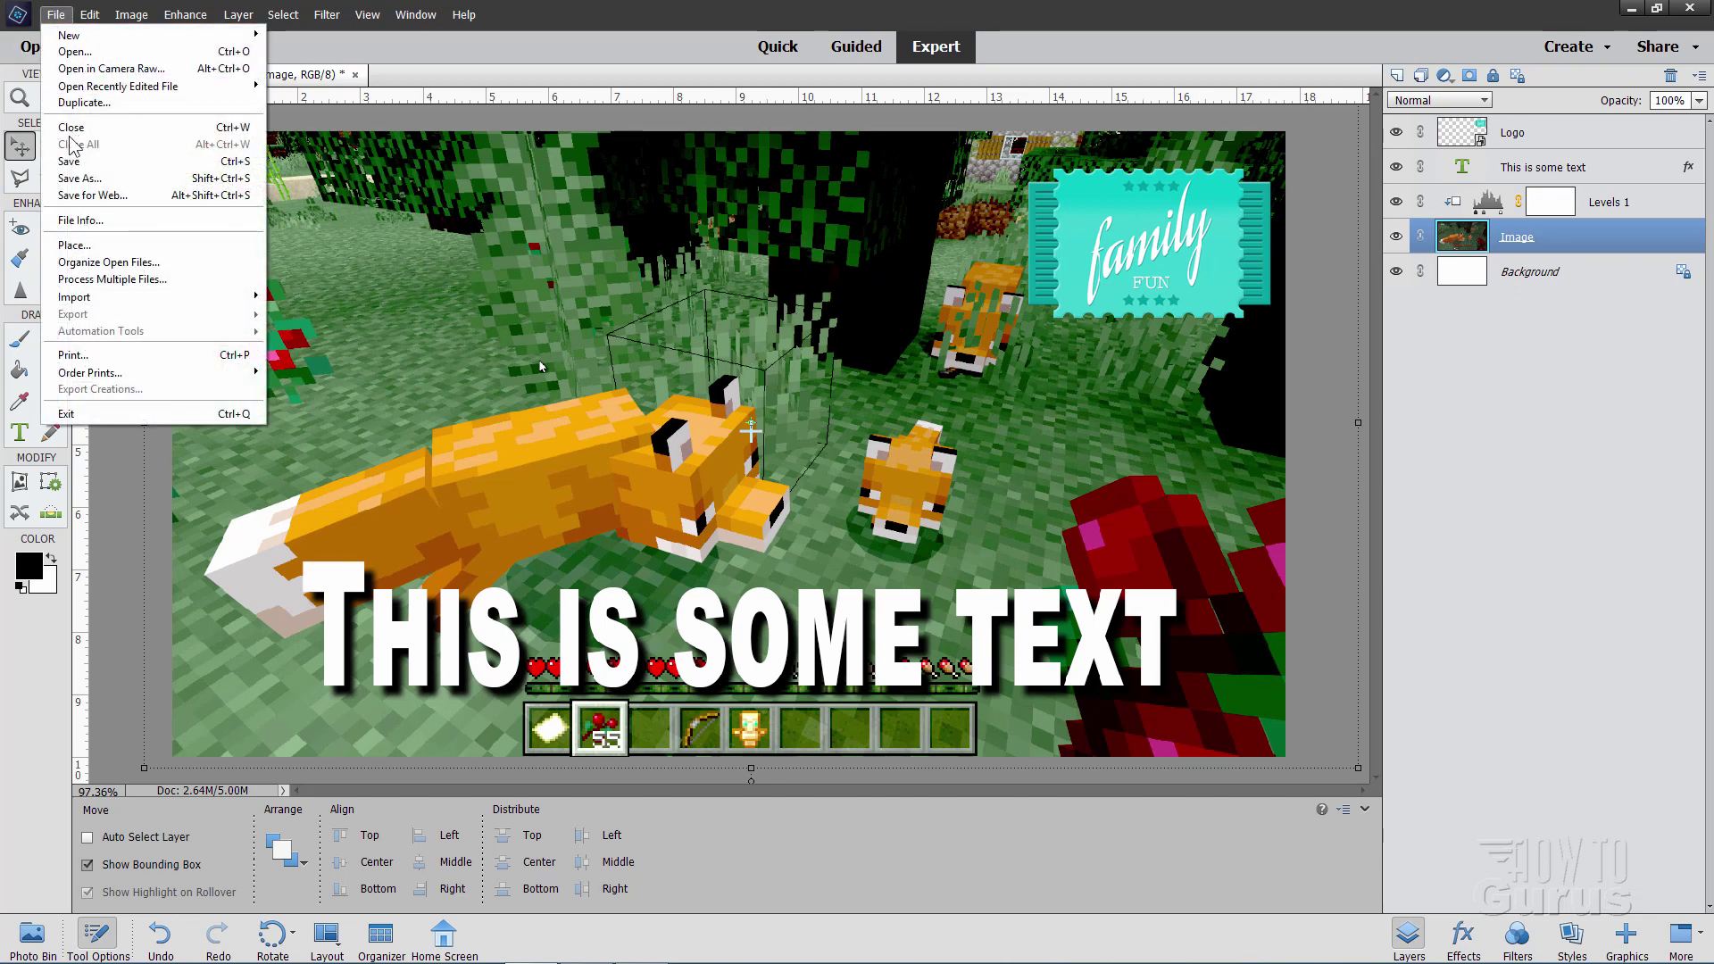
{"action": "left_click", "coordinate": [69, 162]}
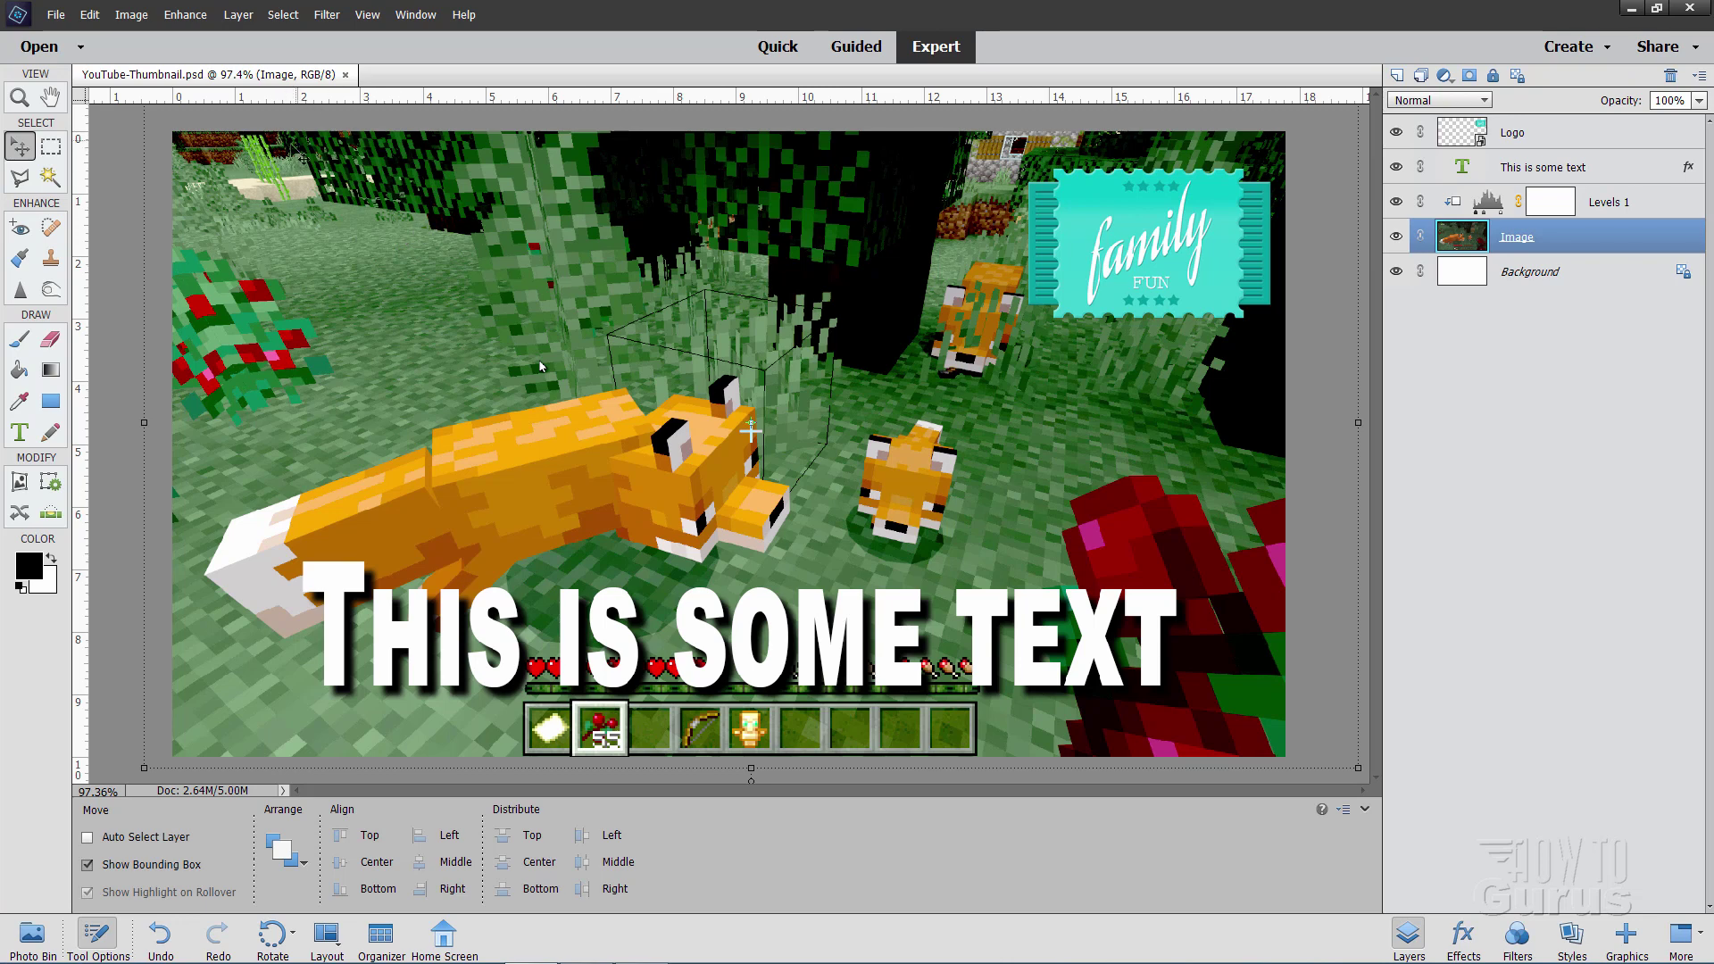
Step: Open Save for Web and choose JPEG at Maximum quality
{"action": "left_click", "coordinate": [53, 15]}
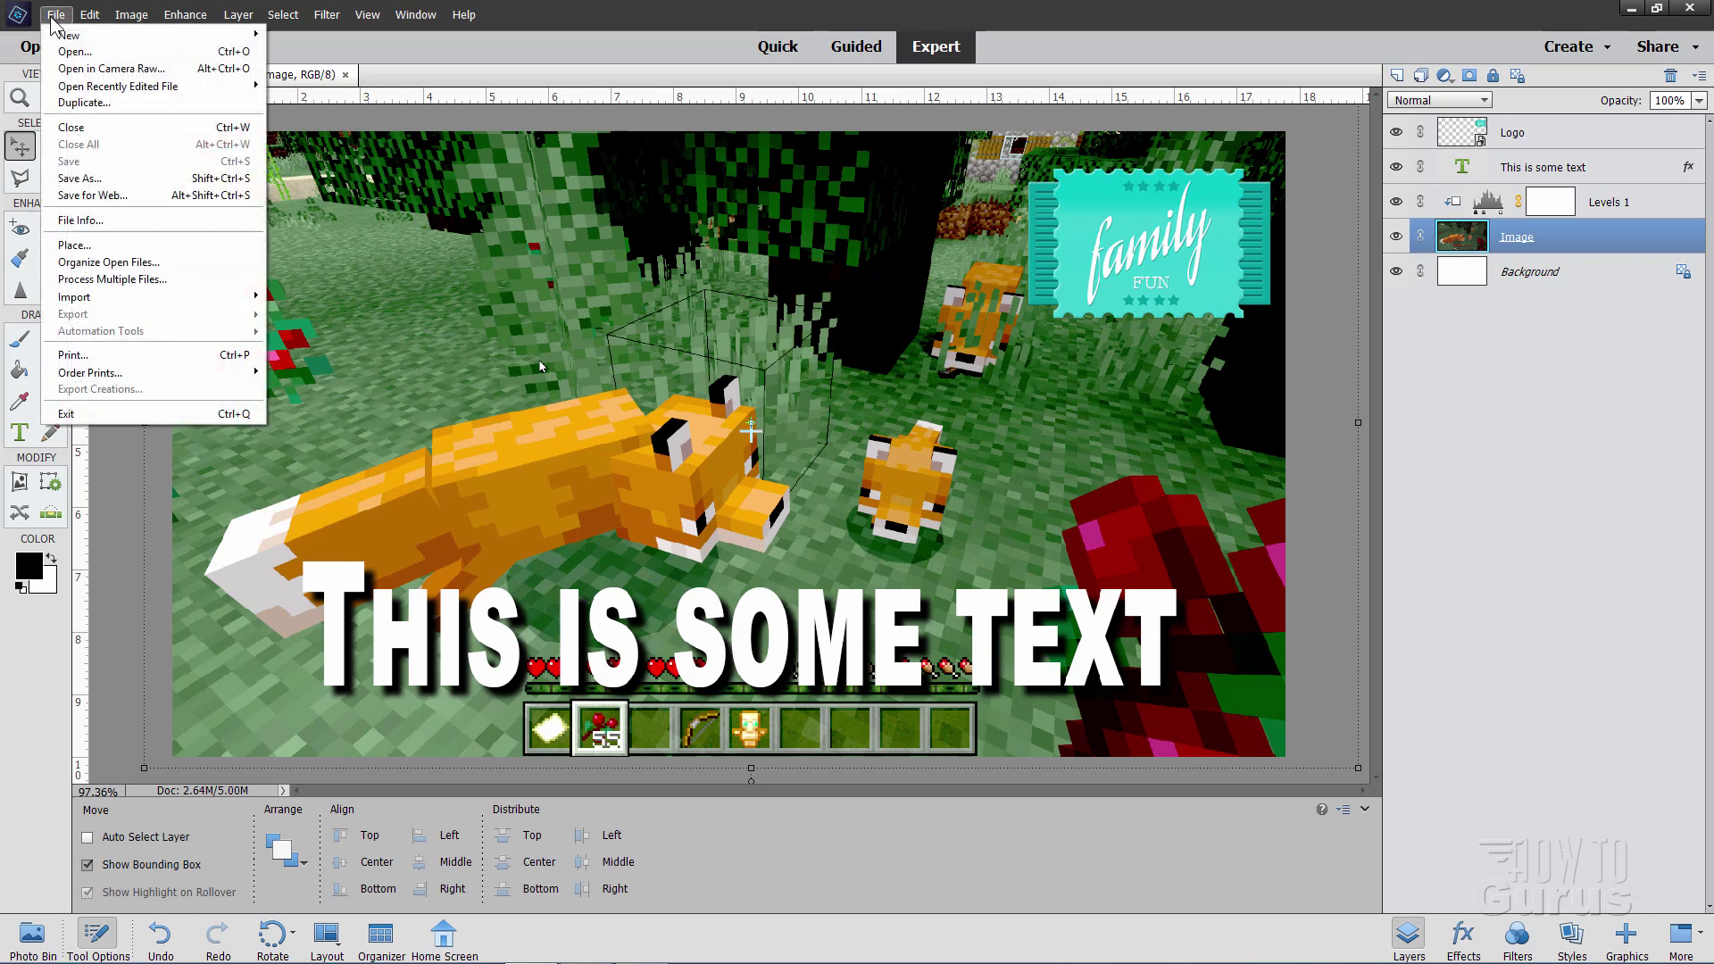
{"action": "left_click", "coordinate": [114, 189]}
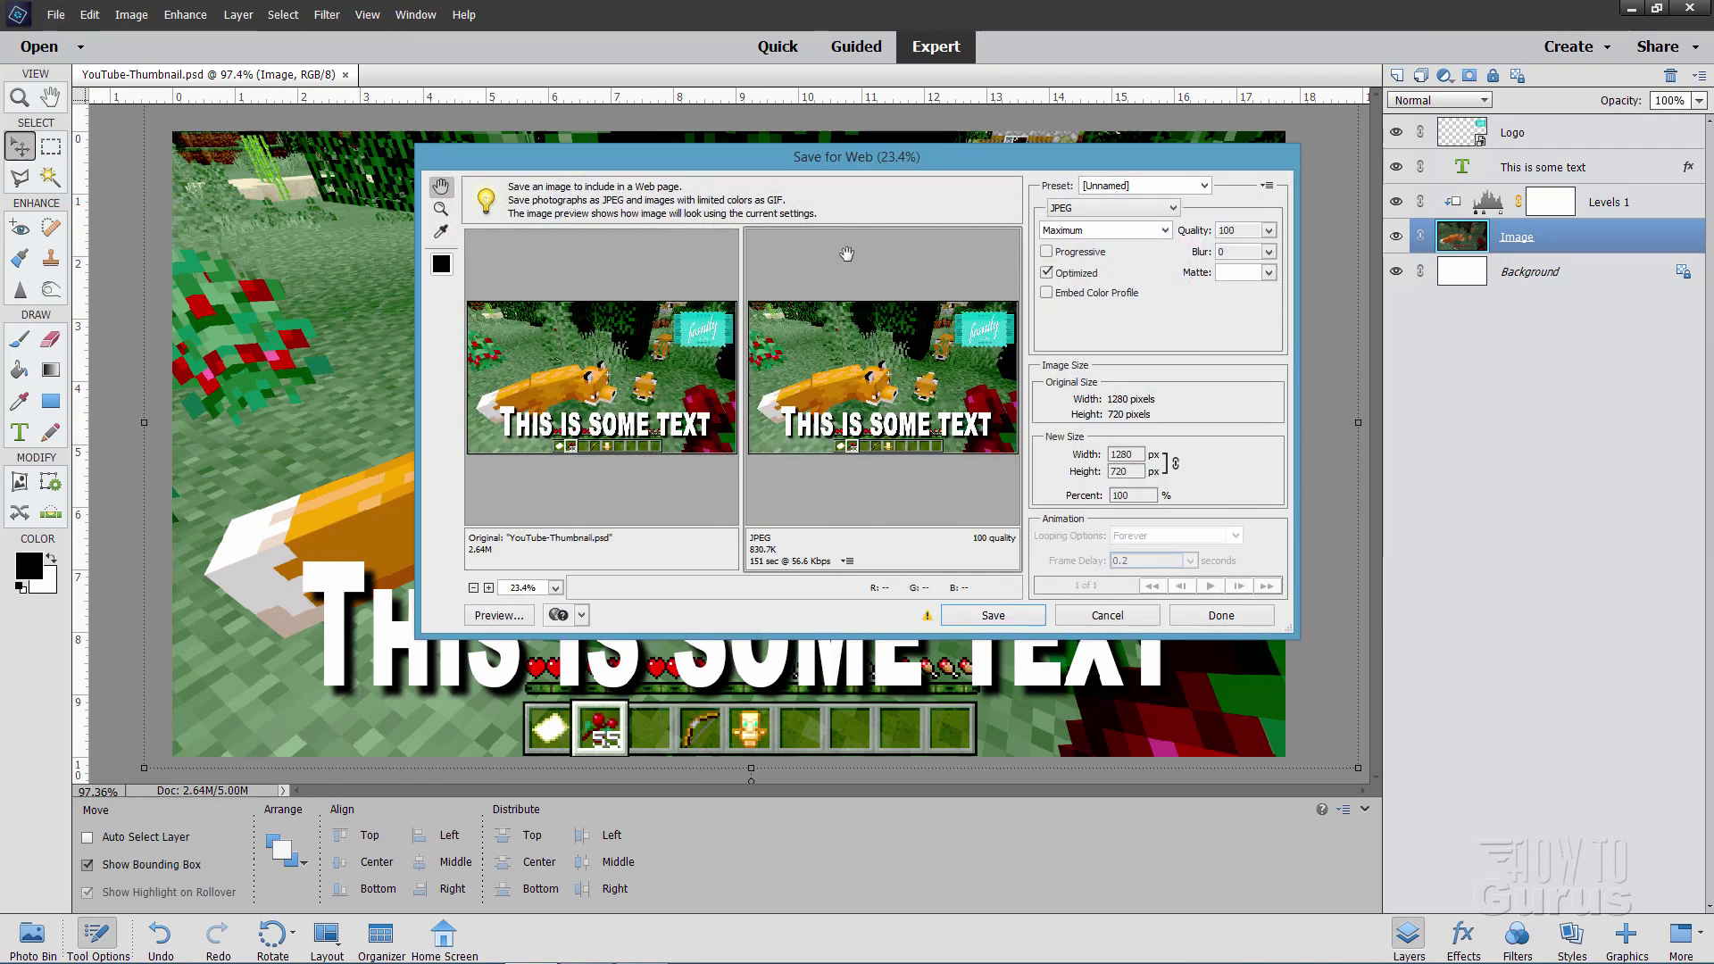
{"action": "left_click", "coordinate": [1091, 211]}
{"action": "left_click", "coordinate": [1066, 237]}
{"action": "left_click", "coordinate": [1164, 230]}
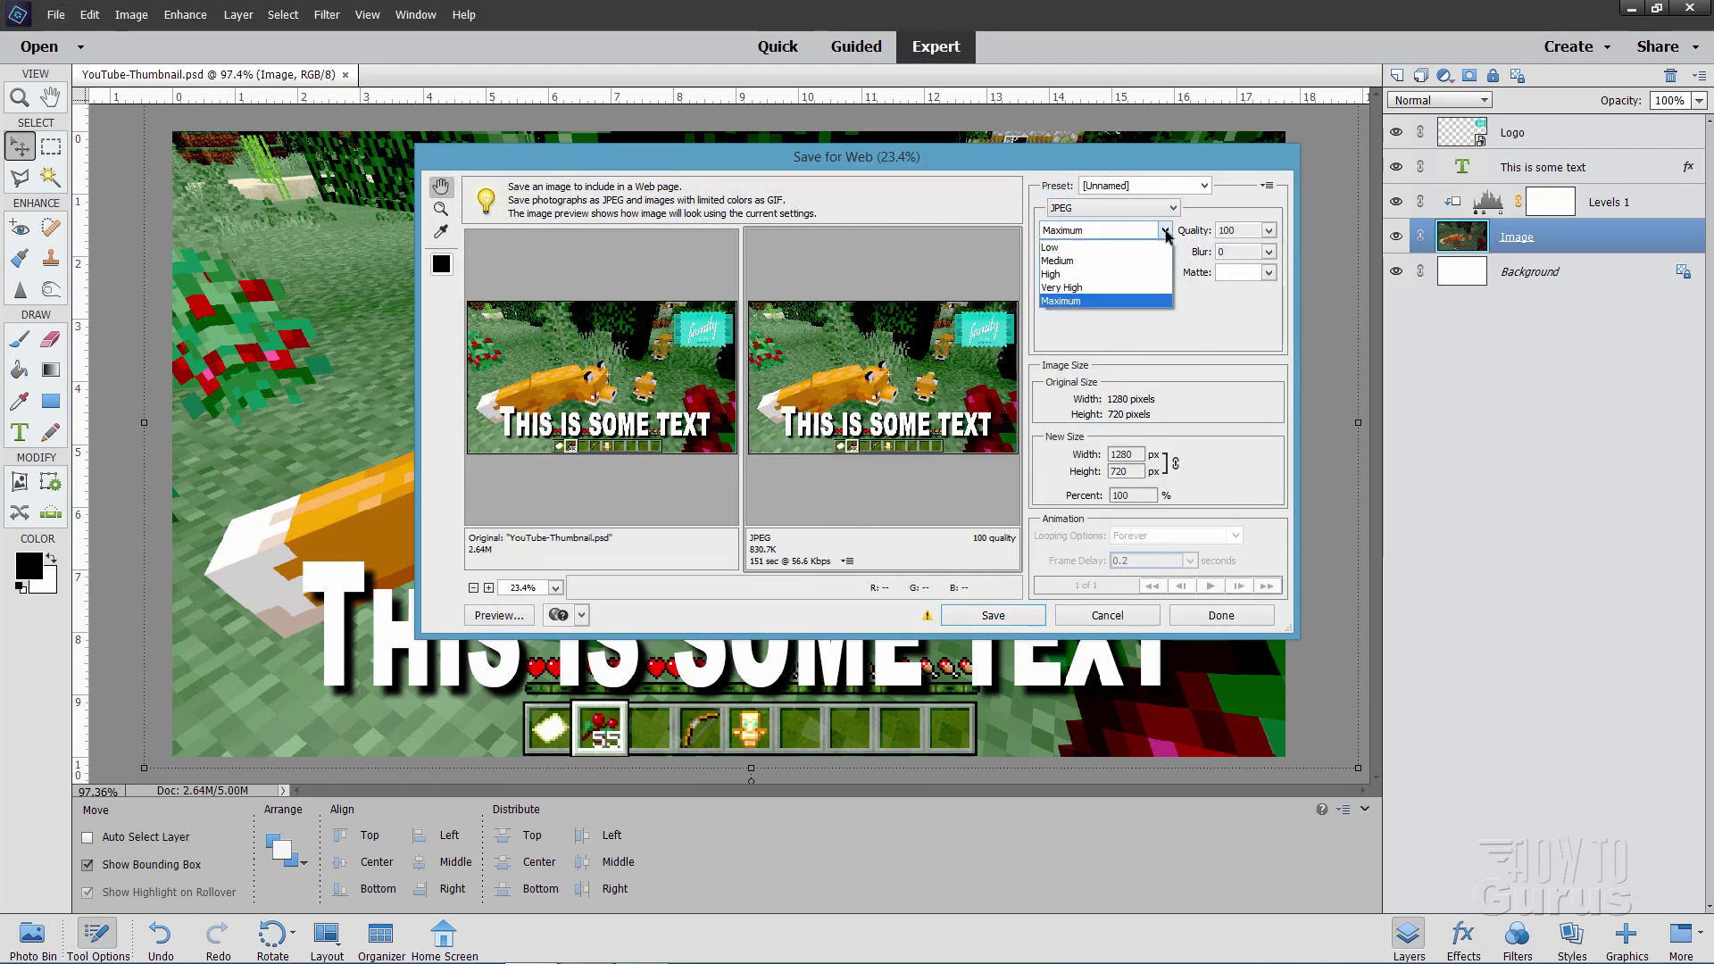
{"action": "left_click", "coordinate": [1064, 300]}
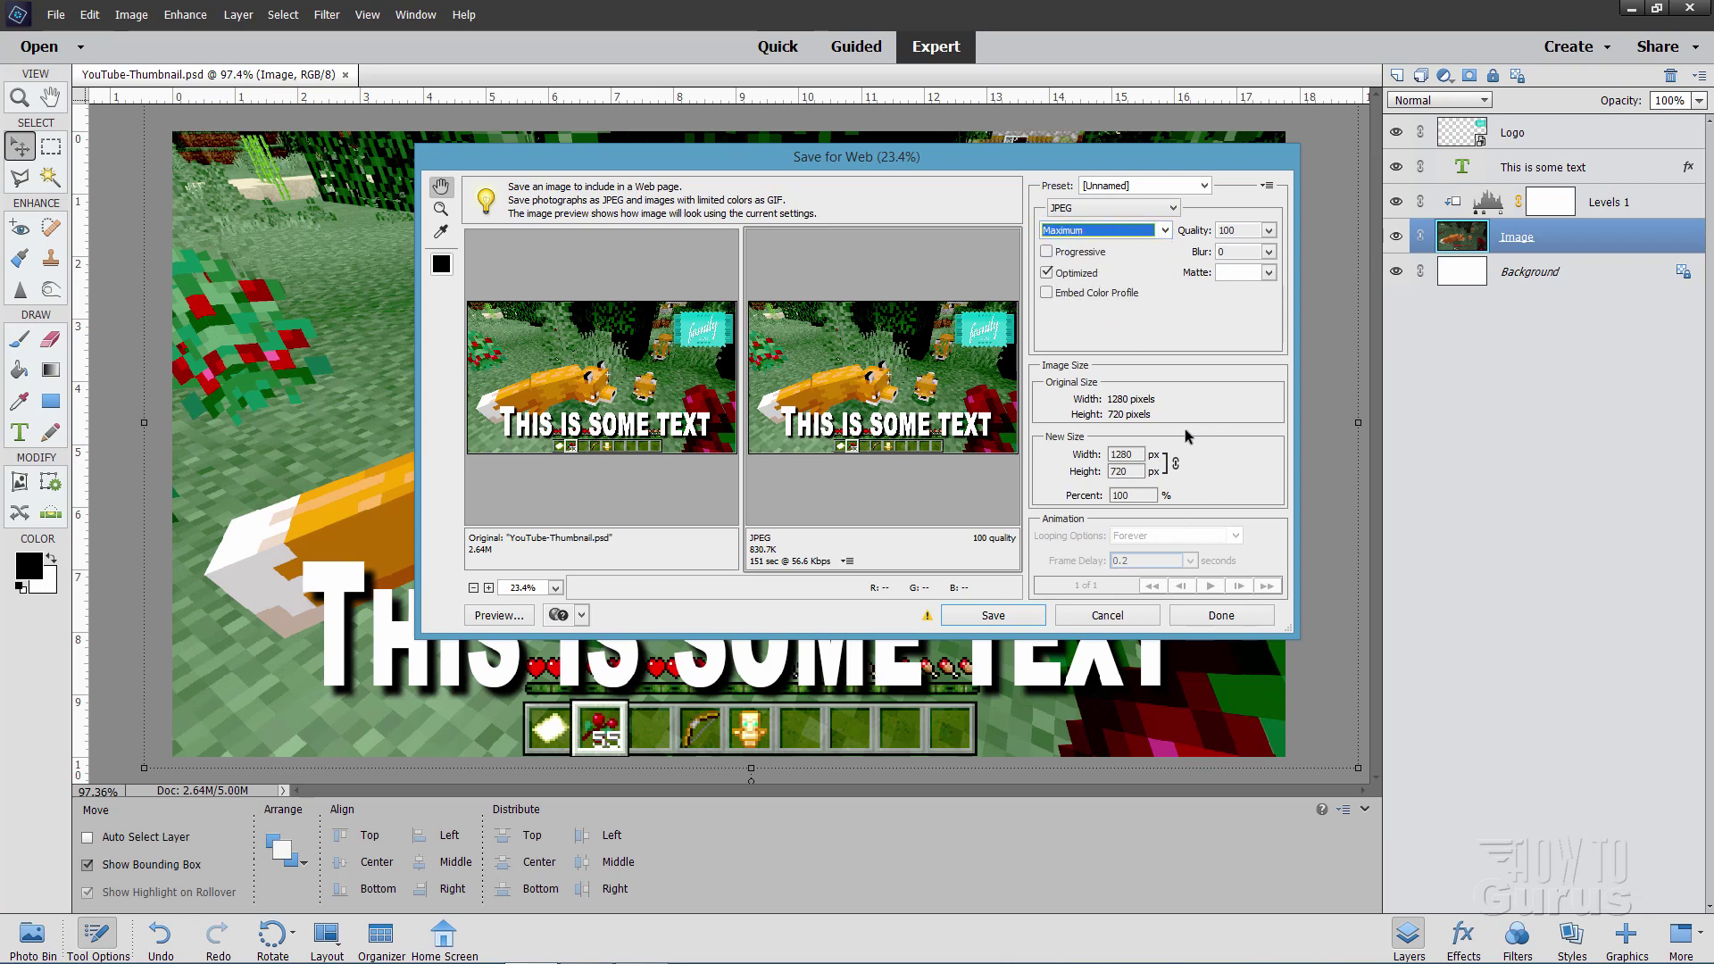
Step: Save YouTube-Thumbnail.jpg into the PSE Essentials > thumbnails folder
{"action": "left_click", "coordinate": [1011, 615]}
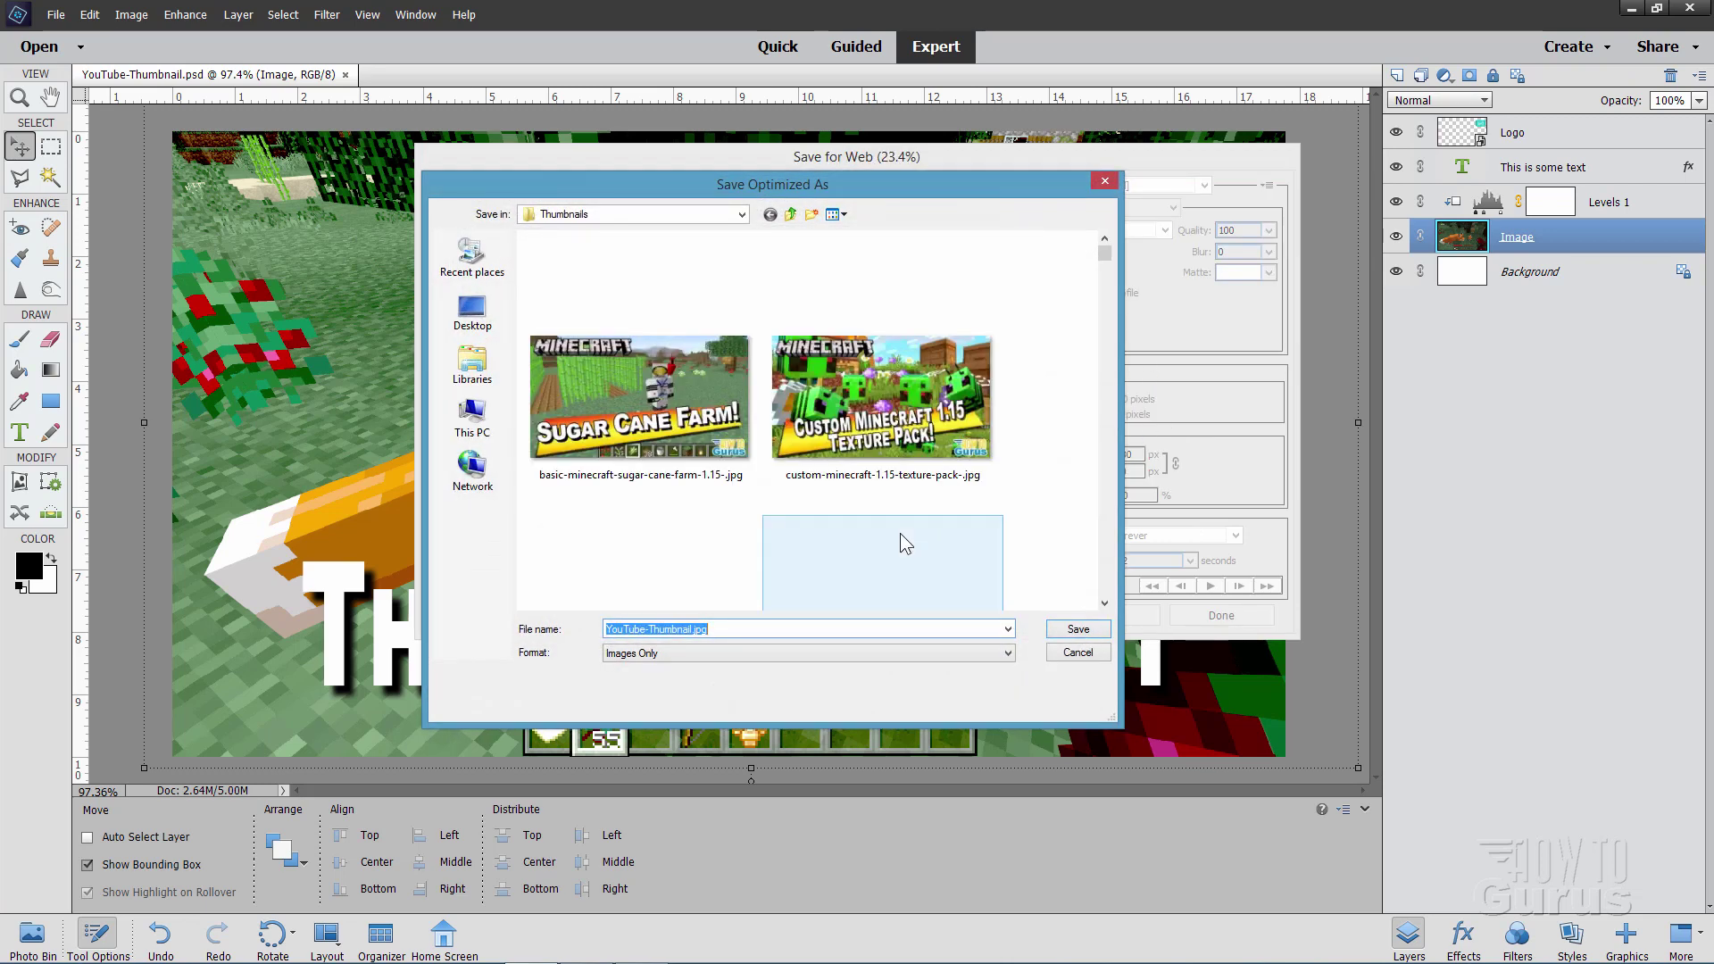
{"action": "left_click", "coordinate": [790, 214]}
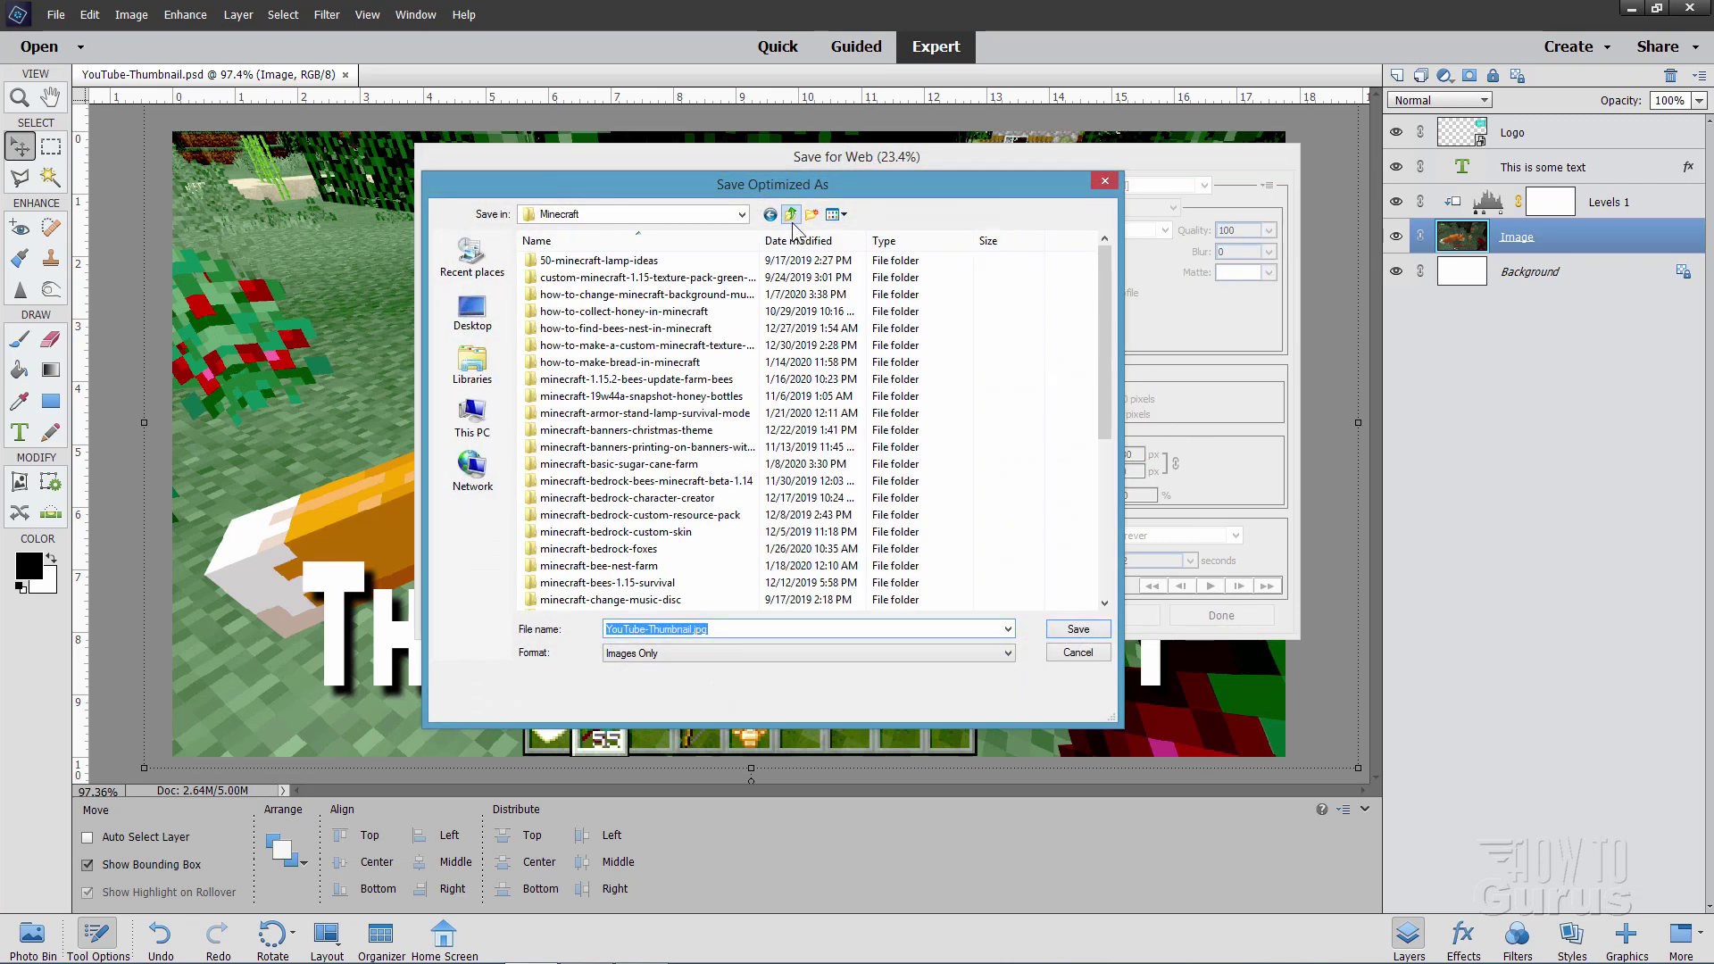
{"action": "left_click", "coordinate": [790, 214]}
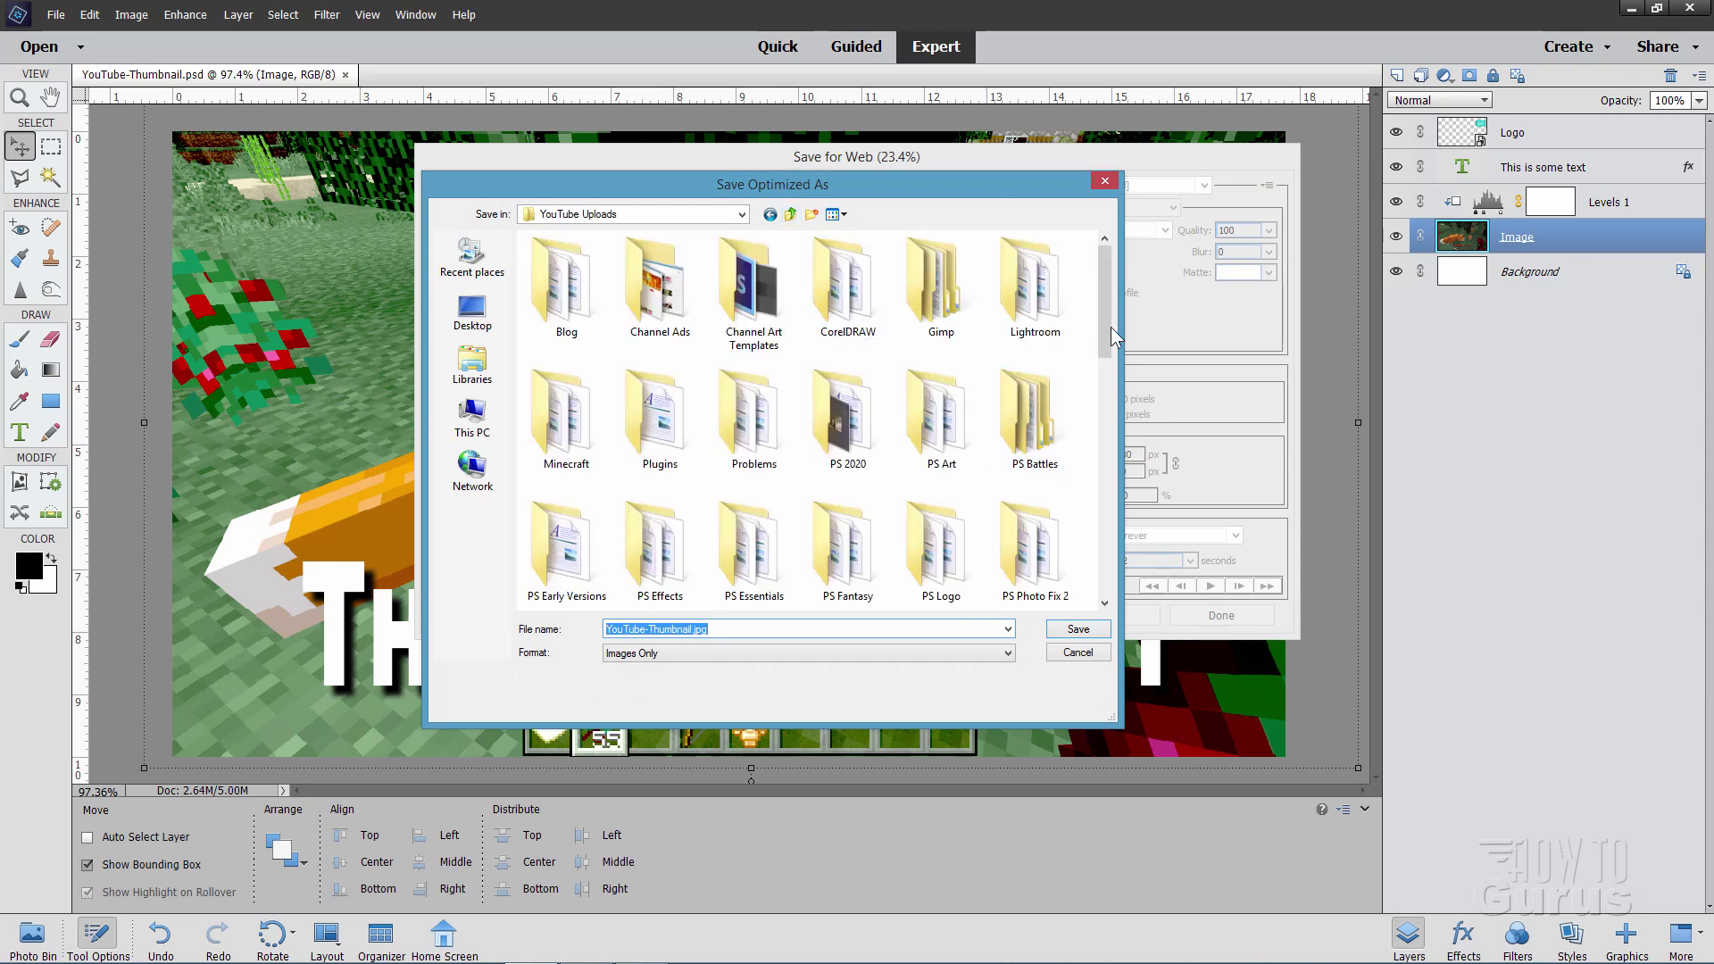
{"action": "scroll", "coordinate": [1102, 341], "scroll_direction": "down", "scroll_amount": 1}
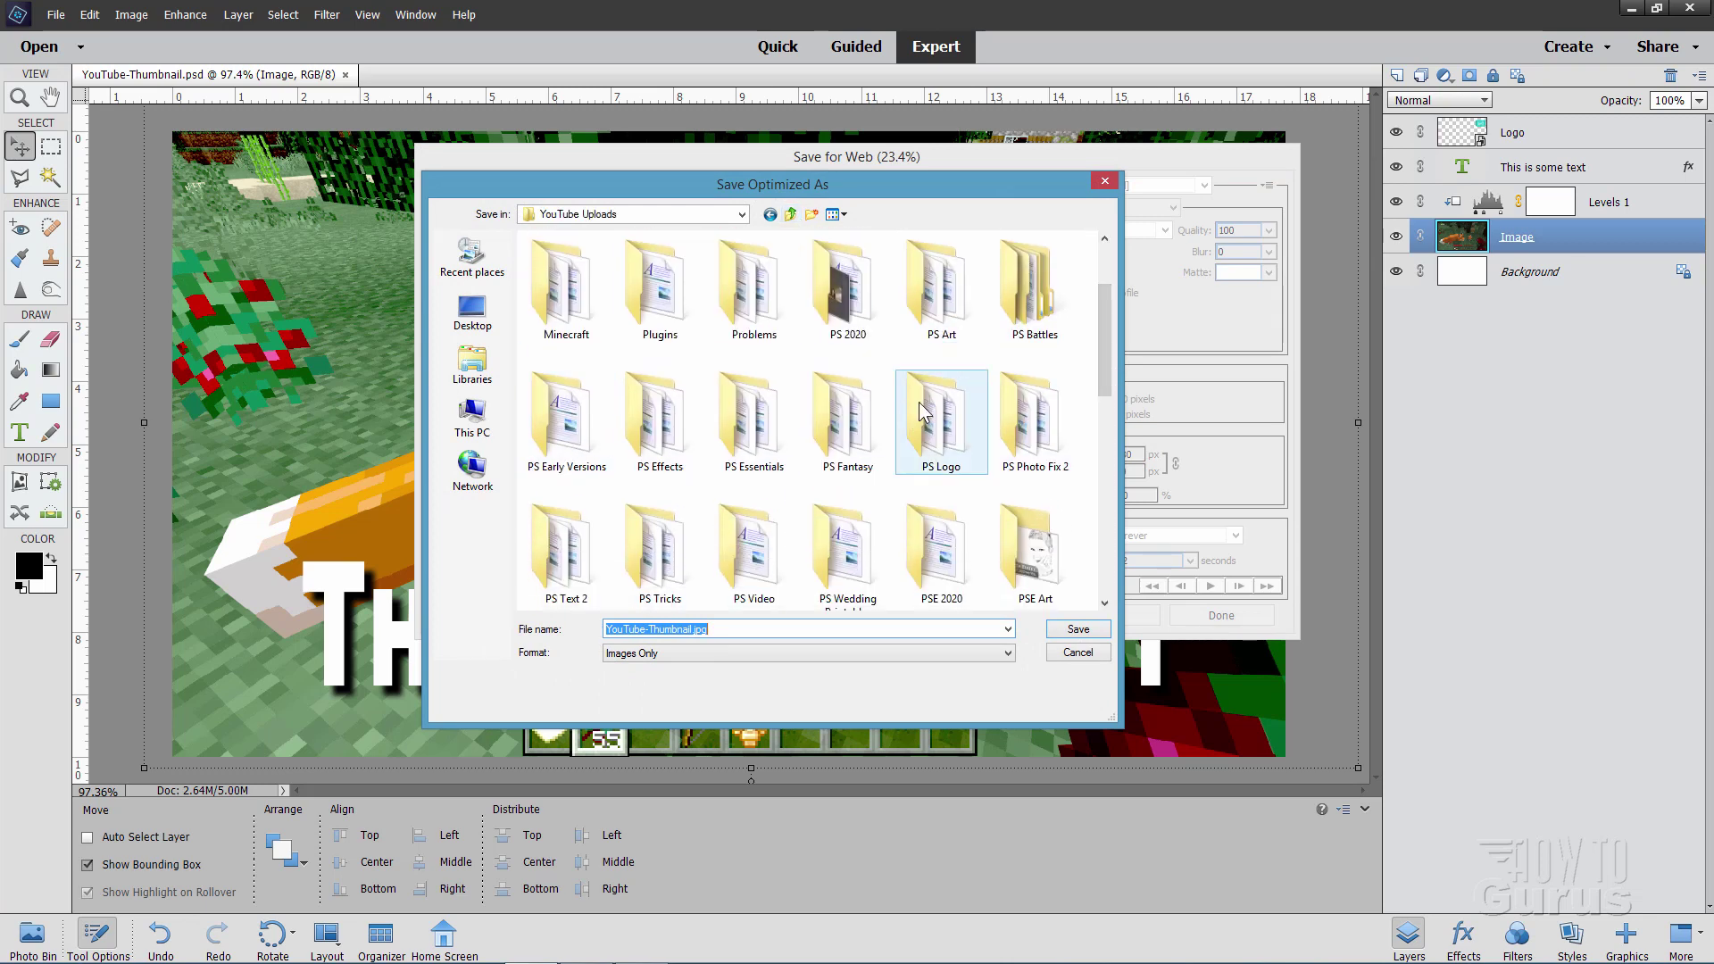
{"action": "left_click_drag", "start_coordinate": [1104, 318], "coordinate": [1107, 421]}
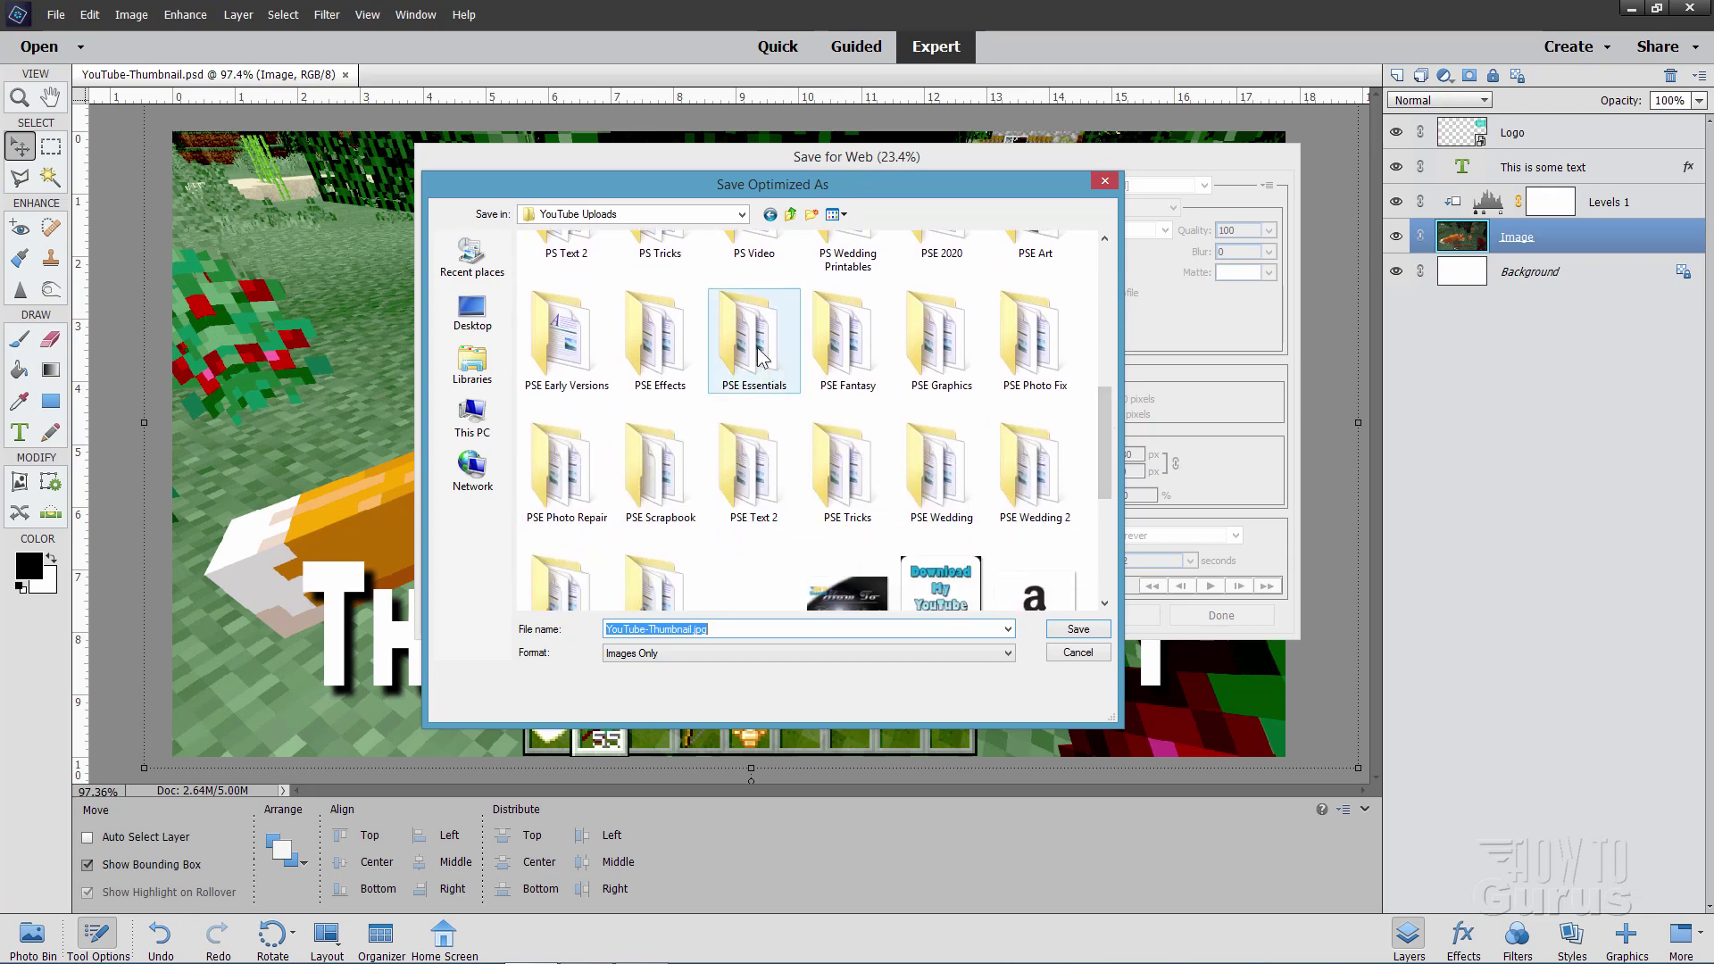
{"action": "double_click", "coordinate": [756, 353]}
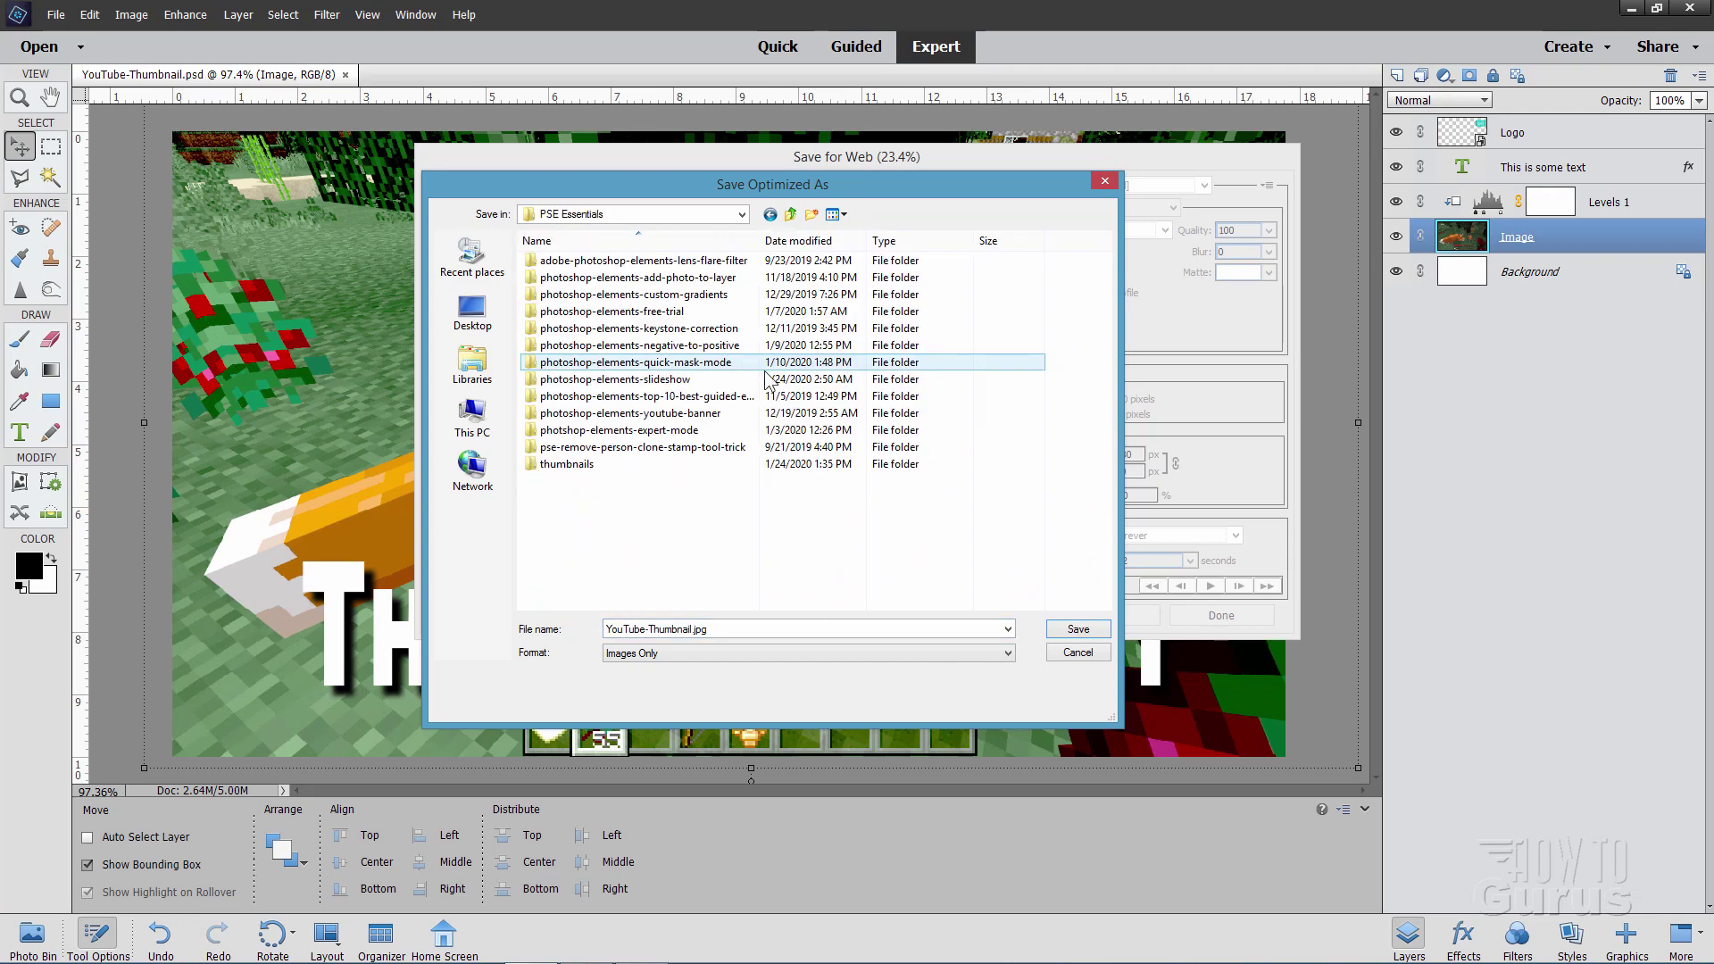
{"action": "double_click", "coordinate": [562, 464]}
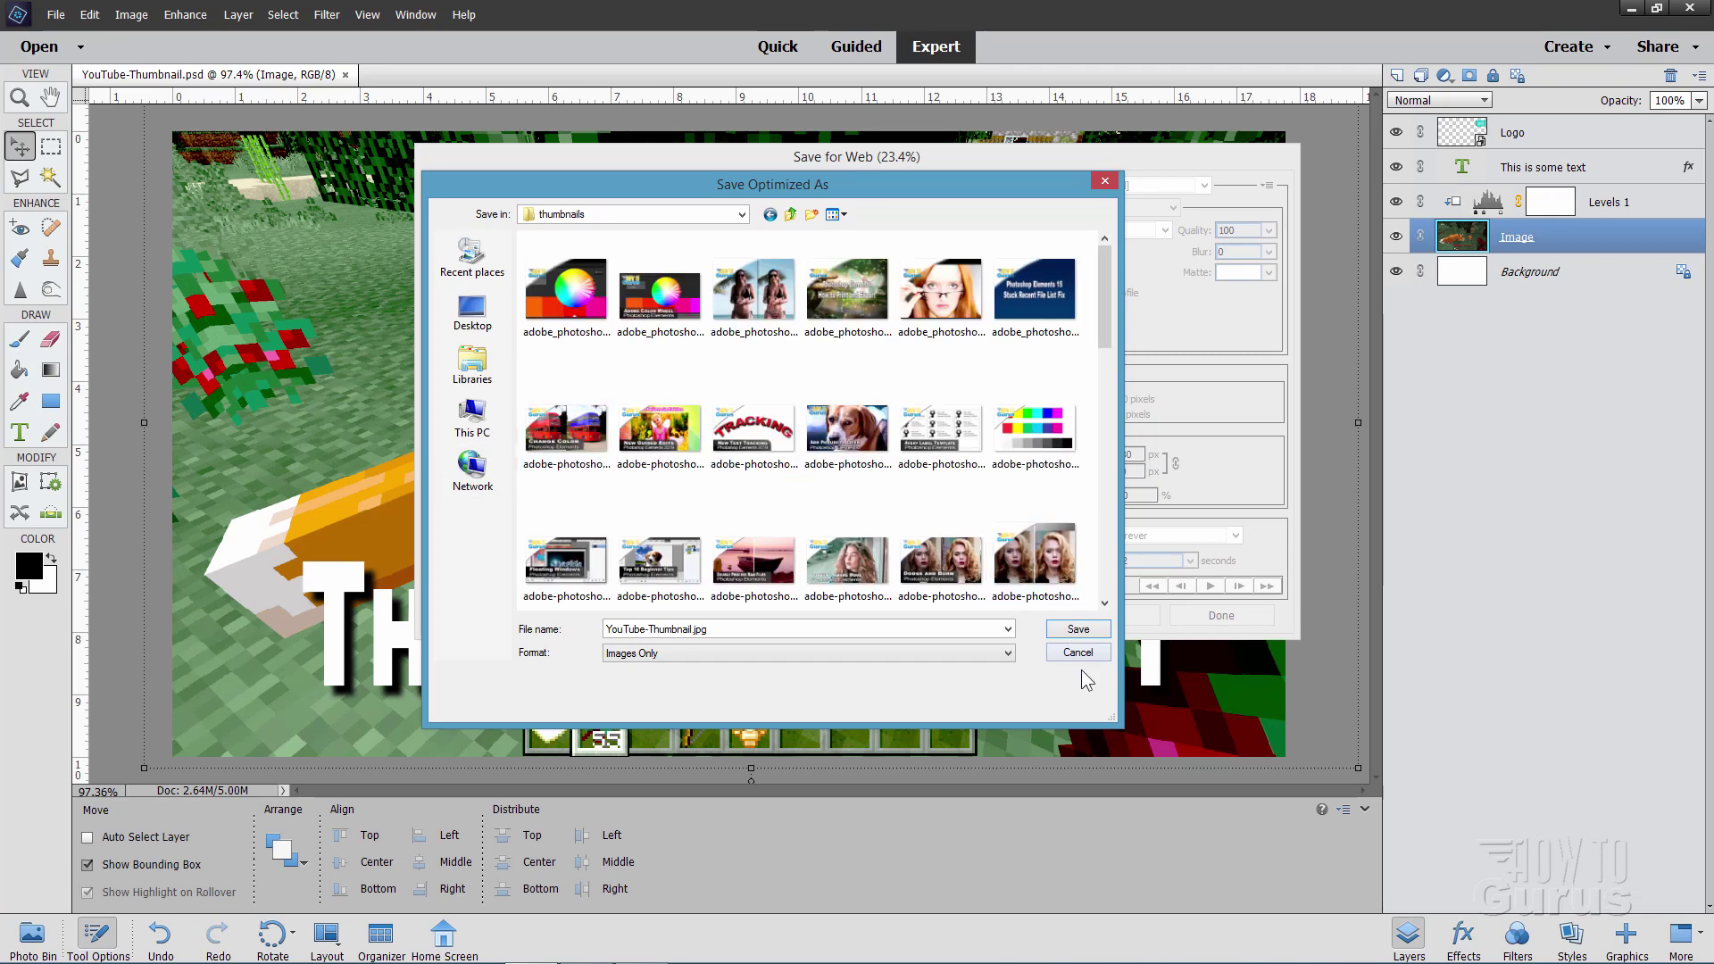
{"action": "left_click", "coordinate": [1077, 630]}
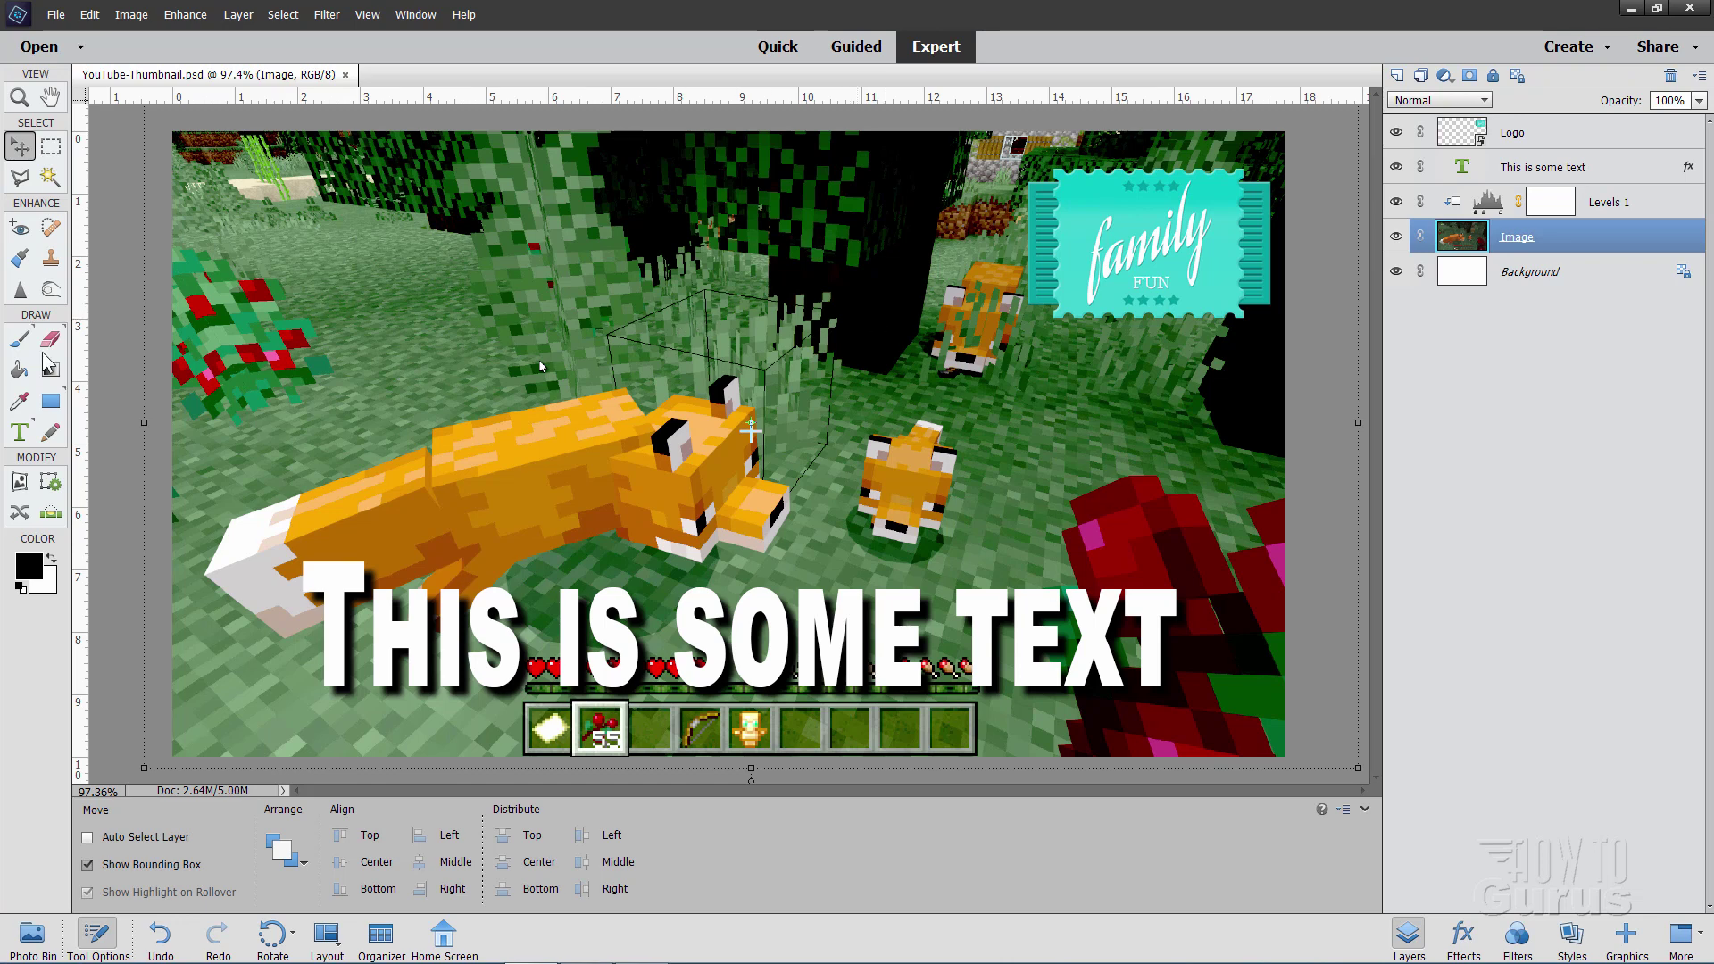
Step: Zoom the view out to 23% to see the whole finished fox thumbnail
{"action": "left_click", "coordinate": [19, 97]}
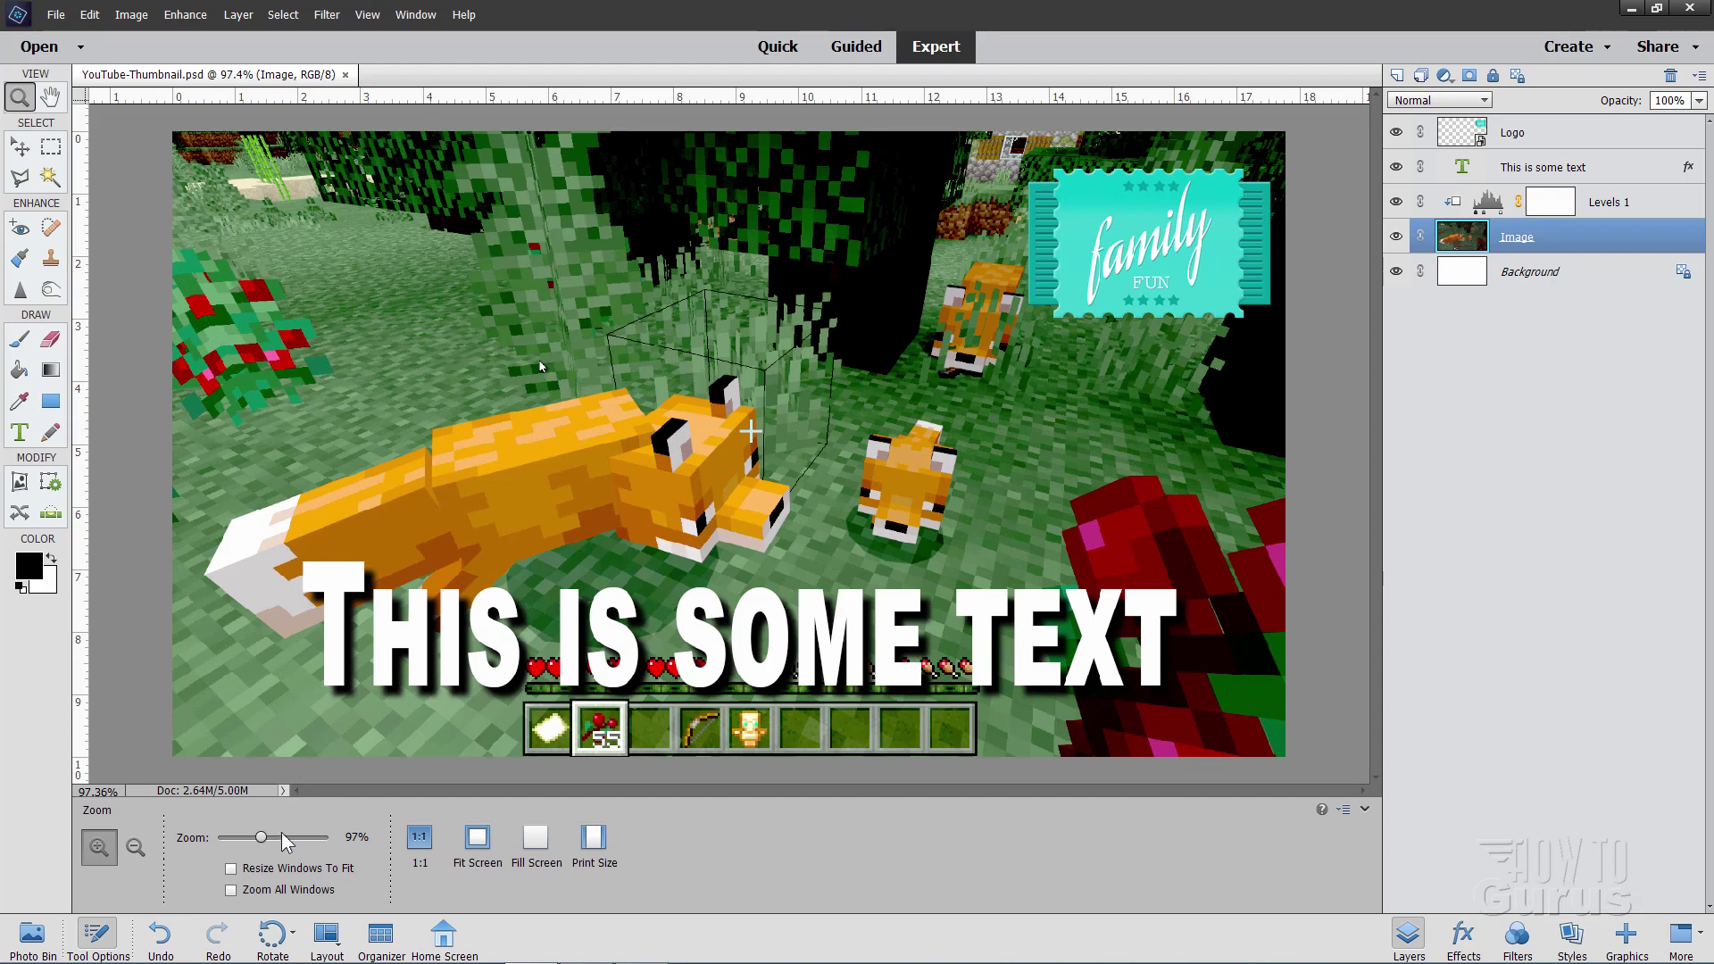
{"action": "left_click_drag", "start_coordinate": [261, 838], "coordinate": [227, 837]}
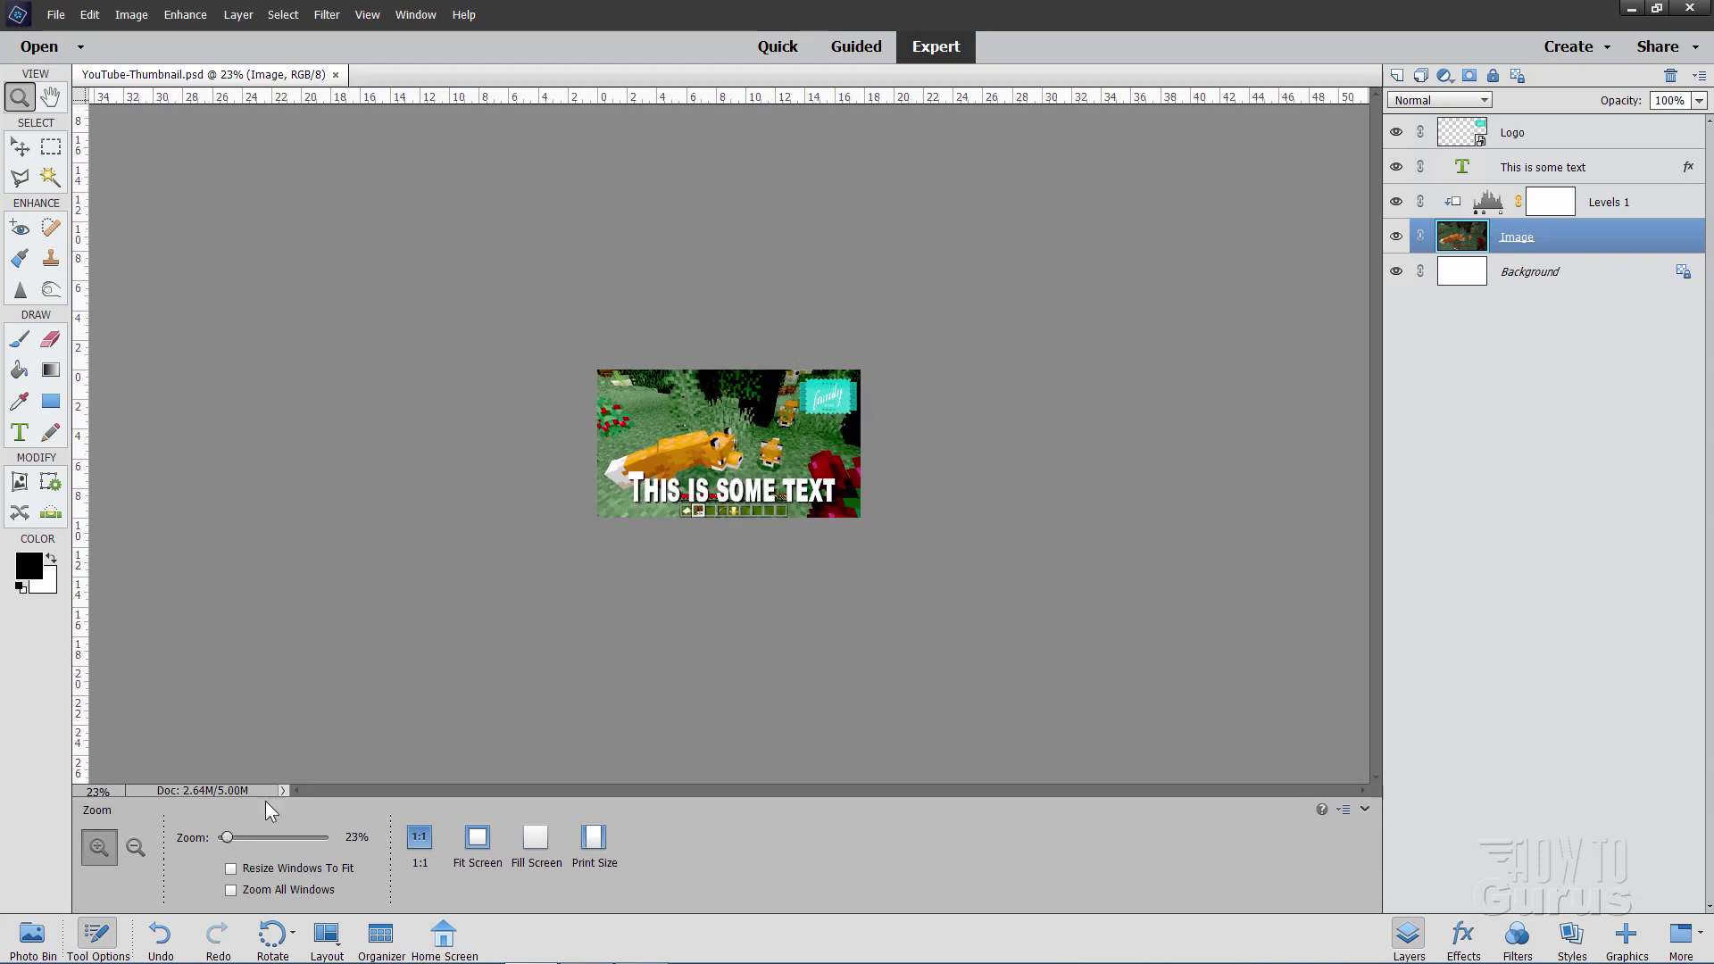